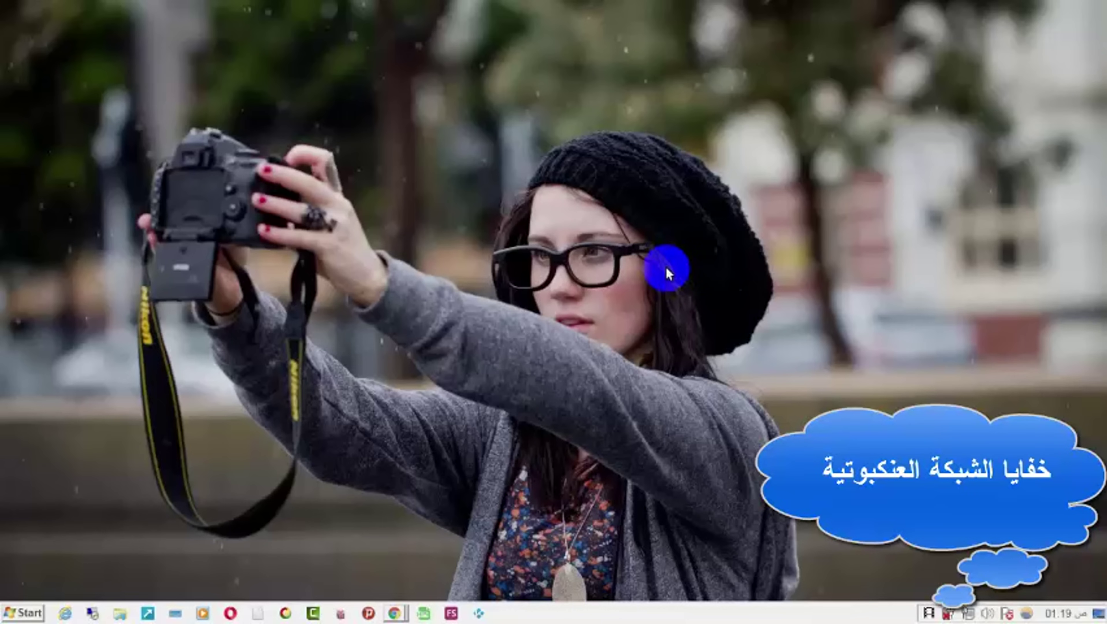
# Open the computer's drive list and check the properties of Removable Disk (I:).
pyautogui.press('super+e')
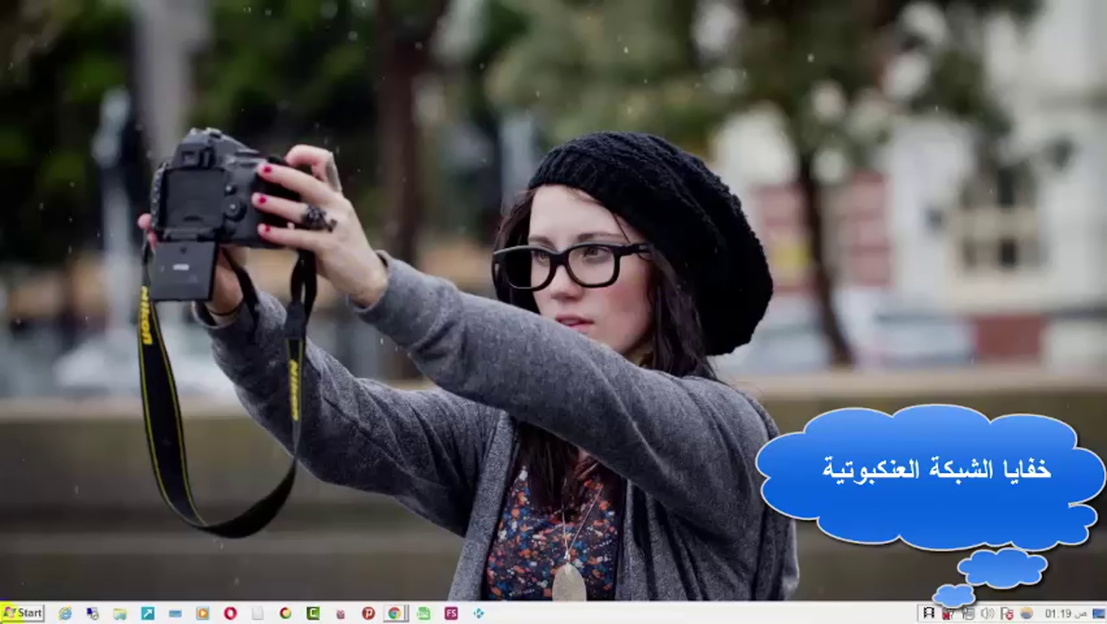
pyautogui.click(642, 238)
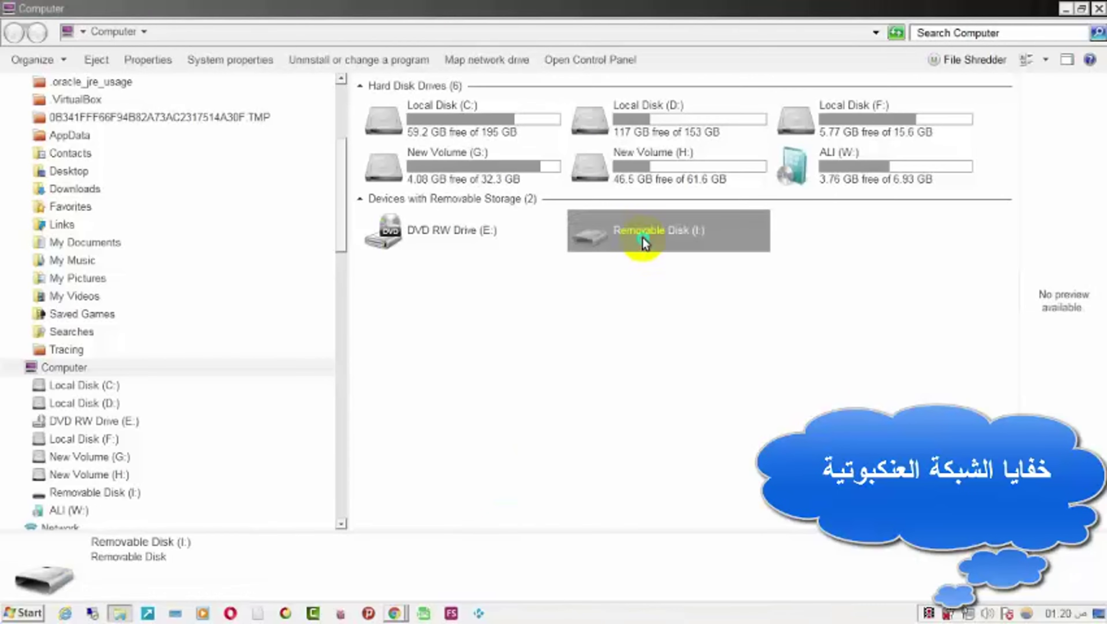
pyautogui.rightClick(643, 238)
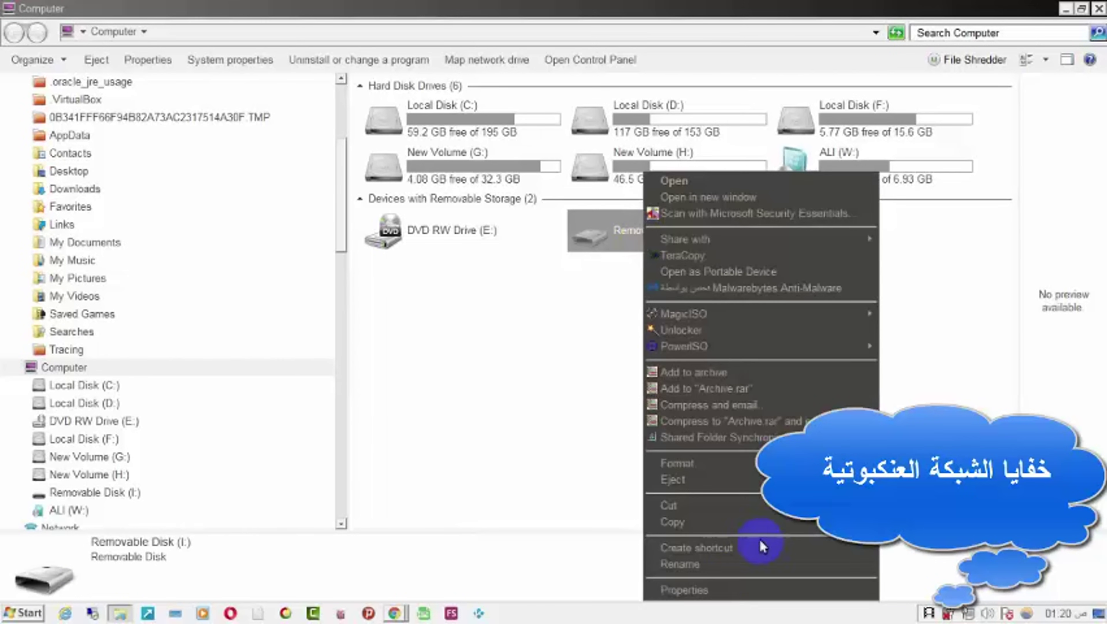
pyautogui.click(732, 588)
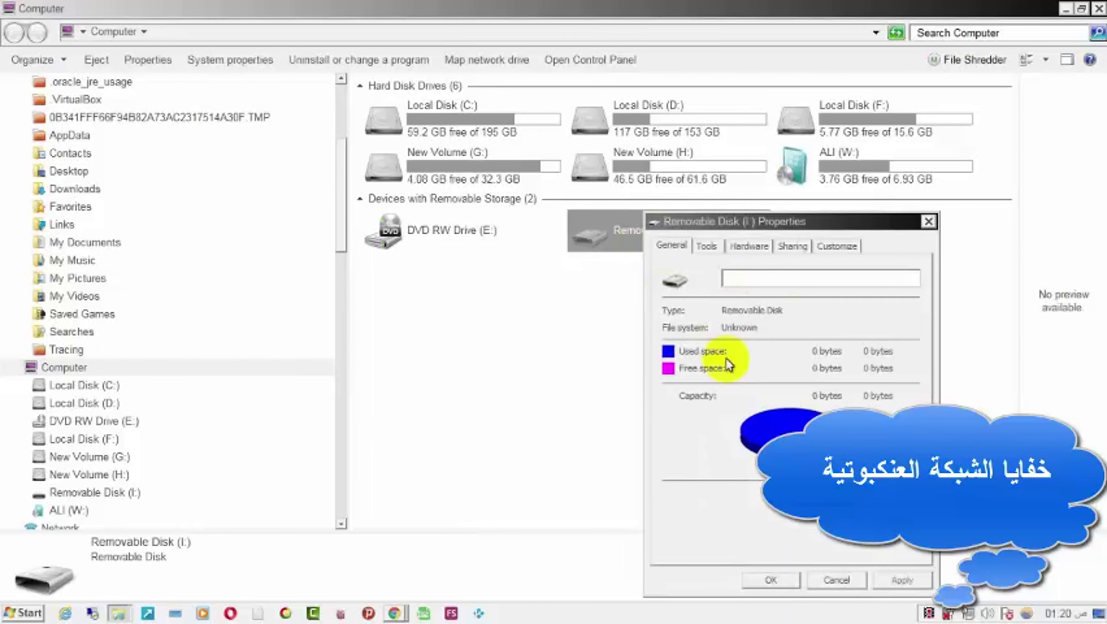
pyautogui.click(928, 222)
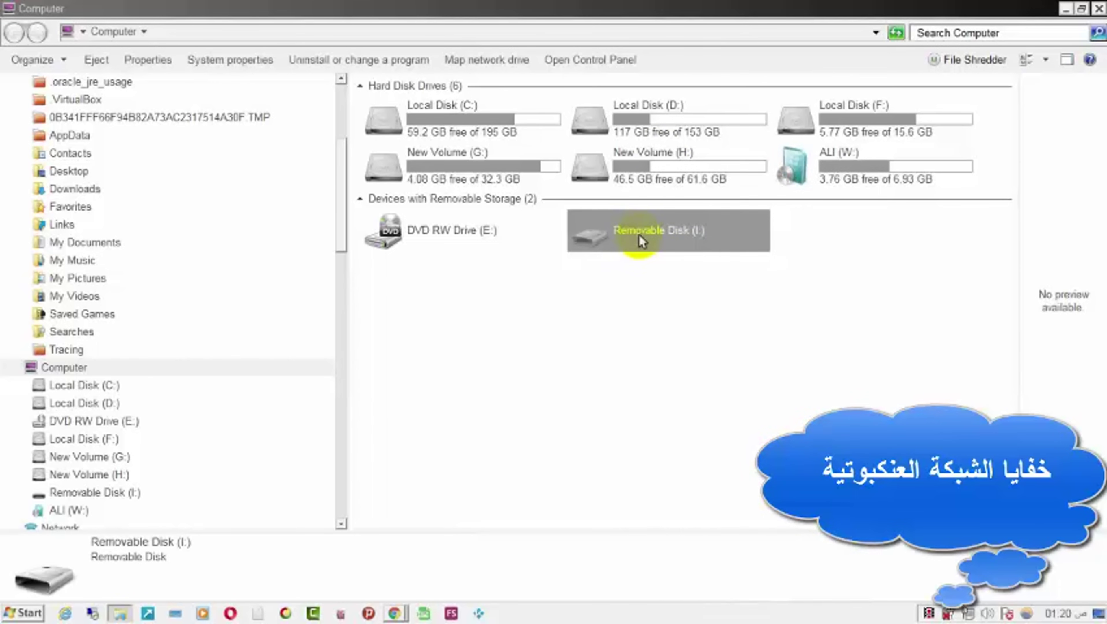
# Try to open Removable Disk (I:) and to format it, dismissing the dialogs.
pyautogui.rightClick(639, 233)
pyautogui.click(671, 181)
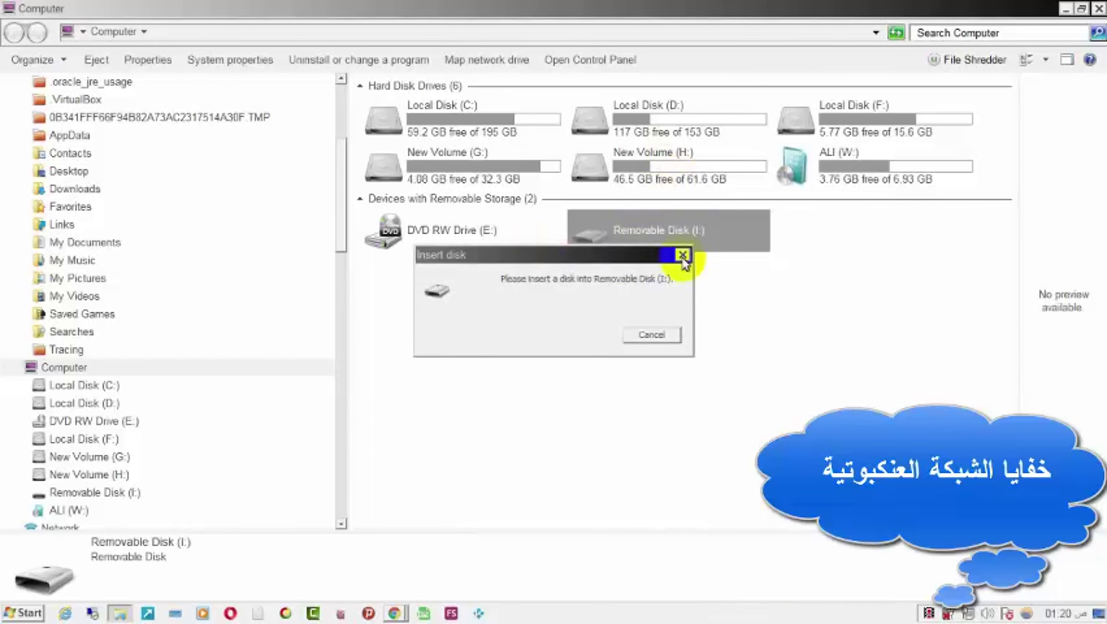
pyautogui.click(685, 257)
pyautogui.rightClick(670, 239)
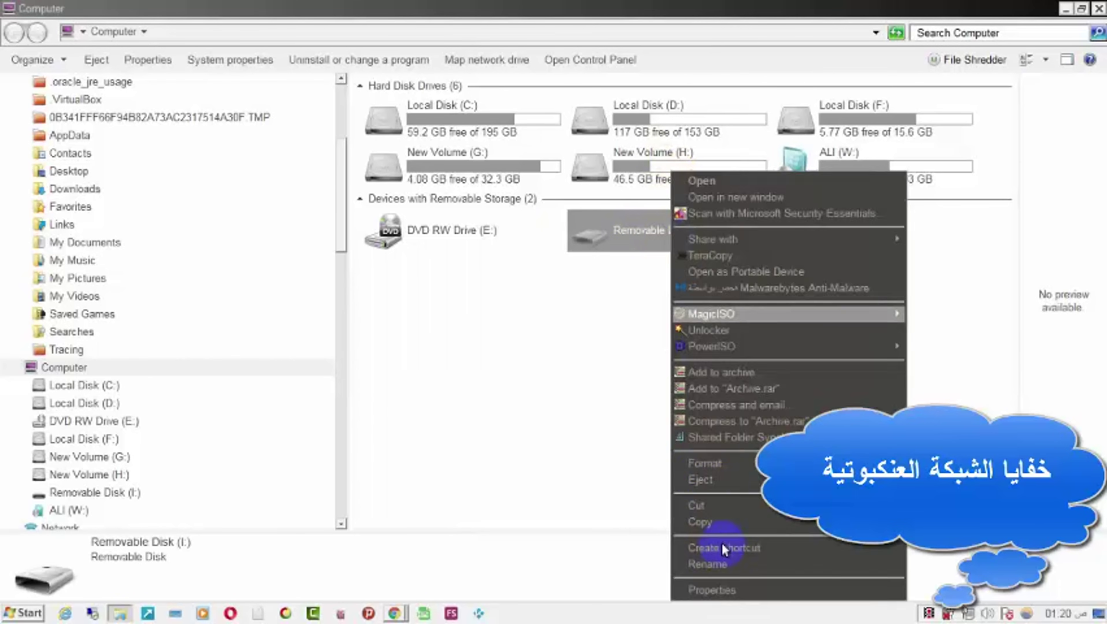
pyautogui.click(703, 462)
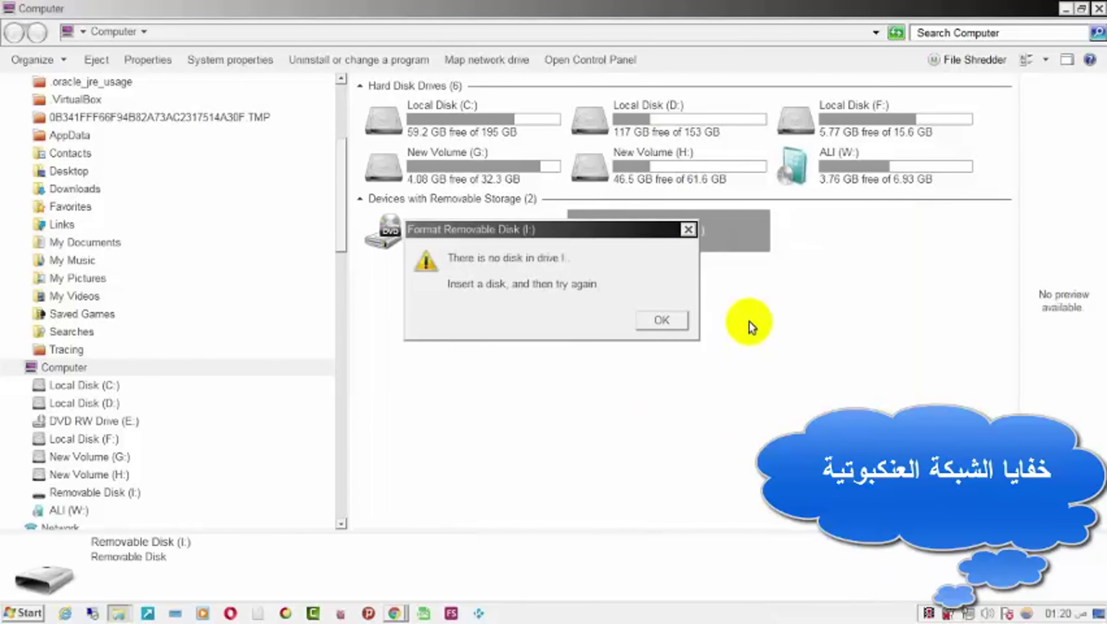
pyautogui.click(687, 229)
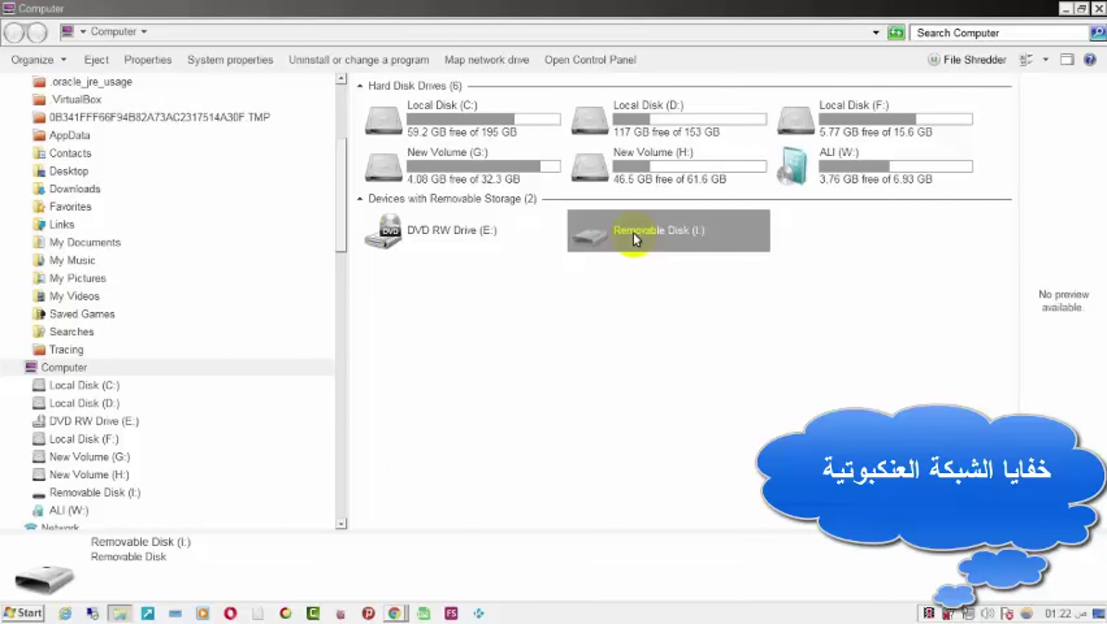
# Switch to Chrome and review the ChipGenius.rar download pages on MEGA and Google Drive.
pyautogui.click(635, 232)
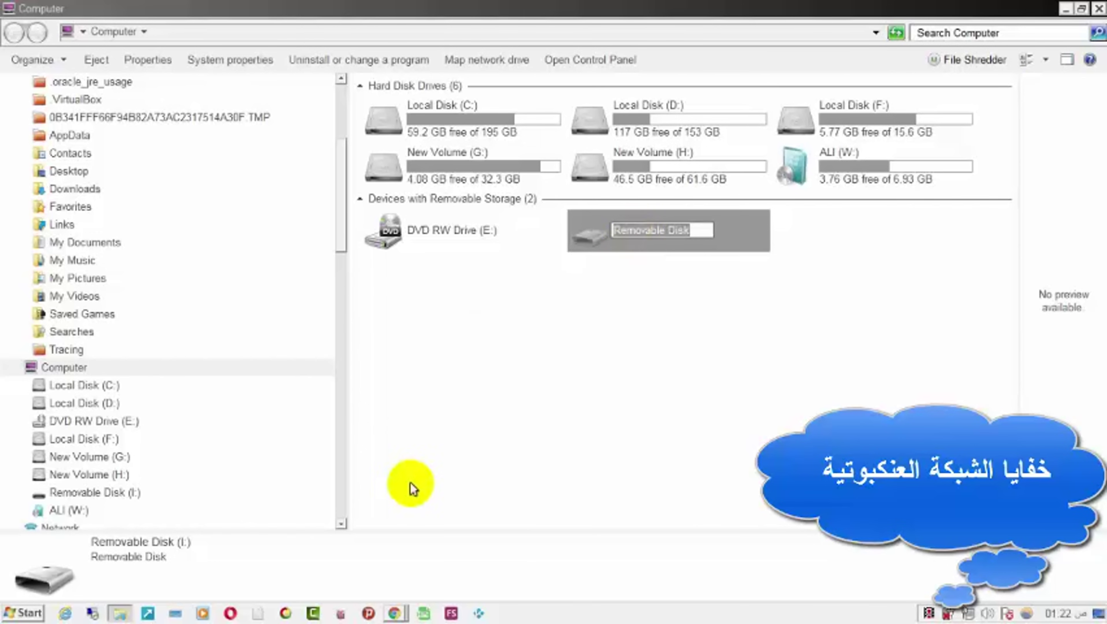
pyautogui.click(395, 614)
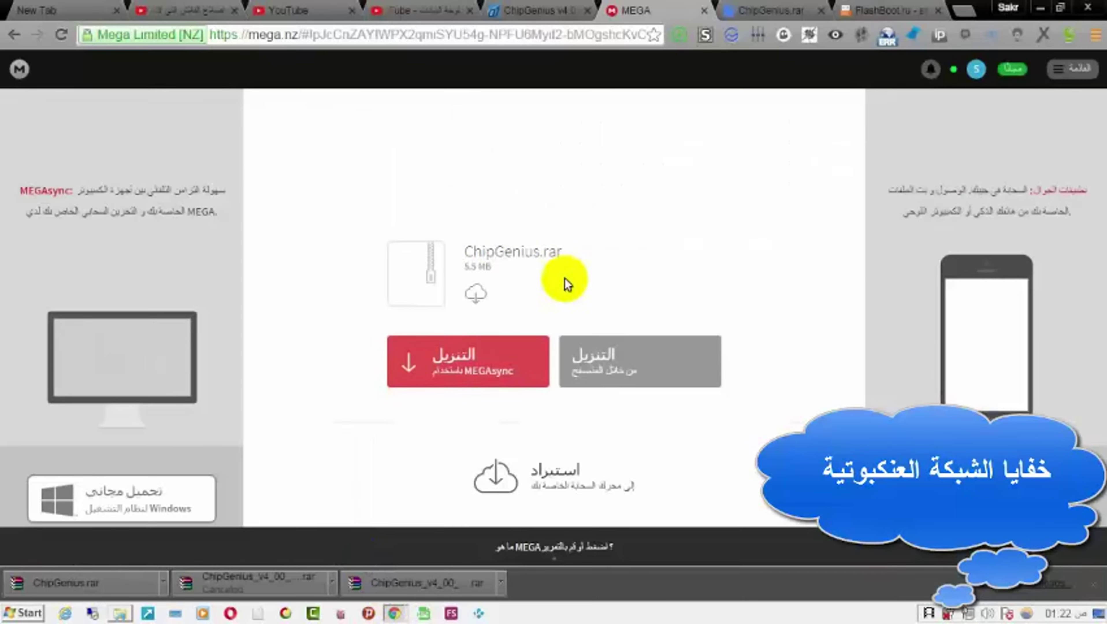
pyautogui.click(523, 33)
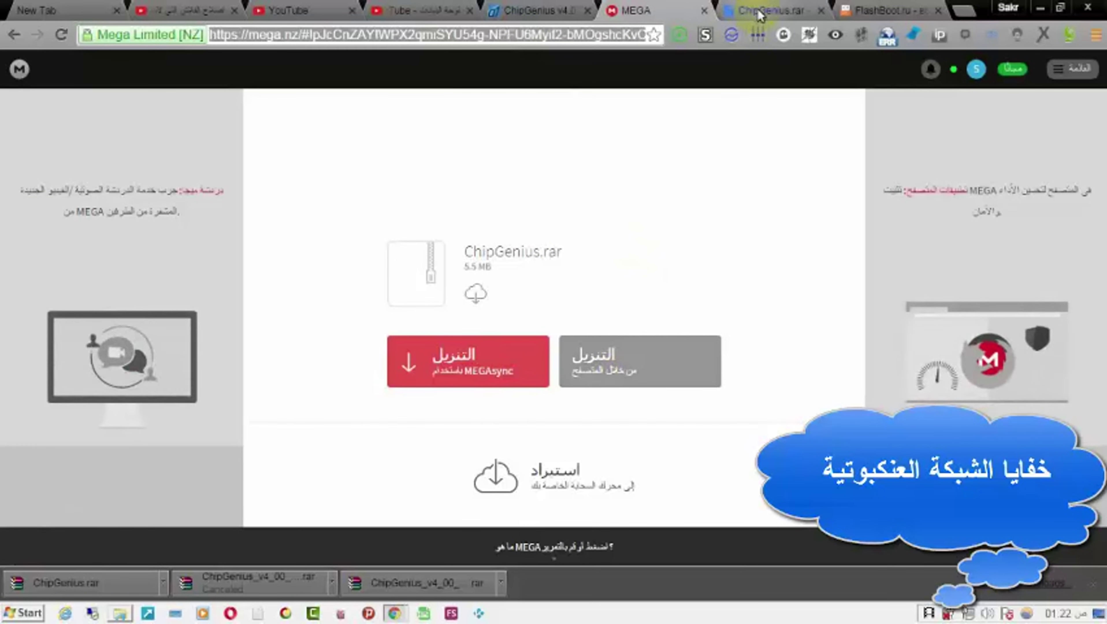
pyautogui.click(768, 10)
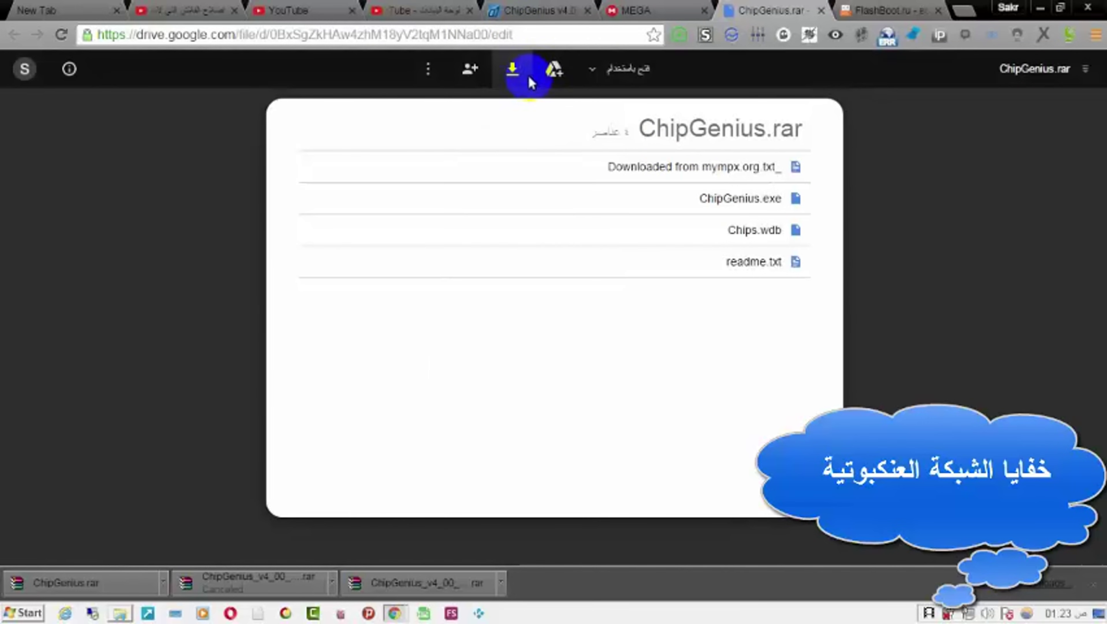
pyautogui.click(626, 7)
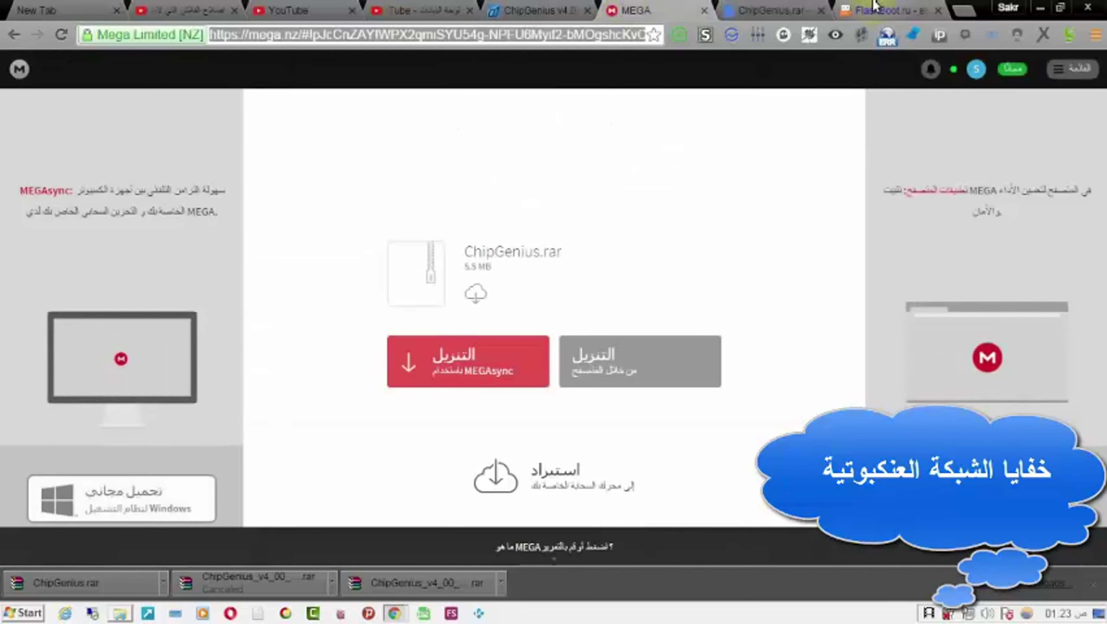
# Look through the ChipGenius version downloads on usbdev.ru down to v4.00.1024.
pyautogui.click(531, 13)
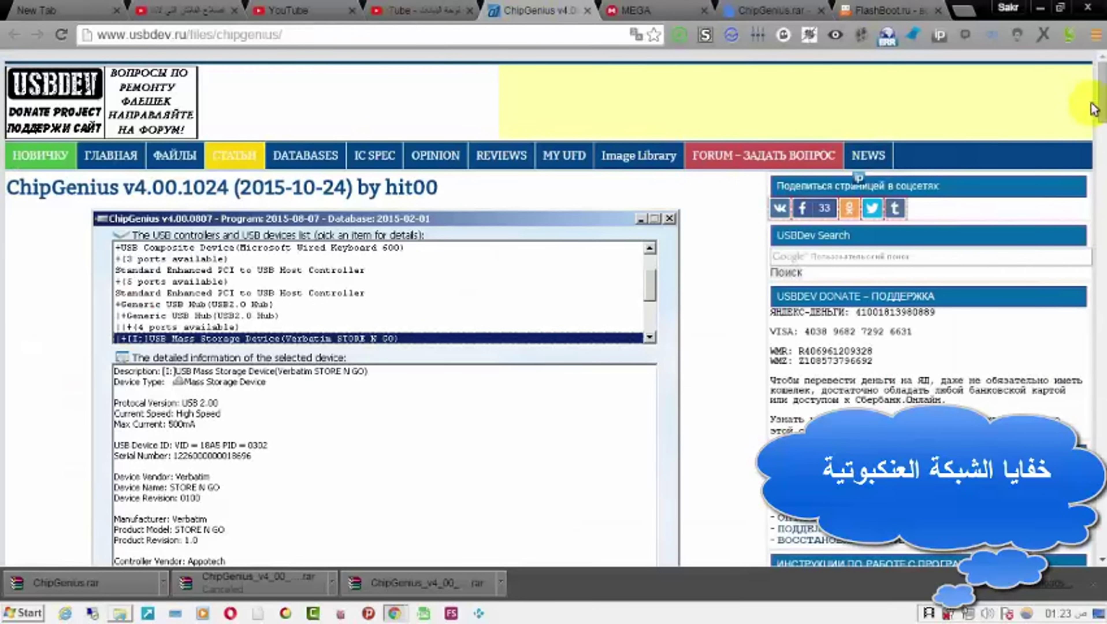
pyautogui.moveTo(1102, 109); pyautogui.dragTo(1102, 217)
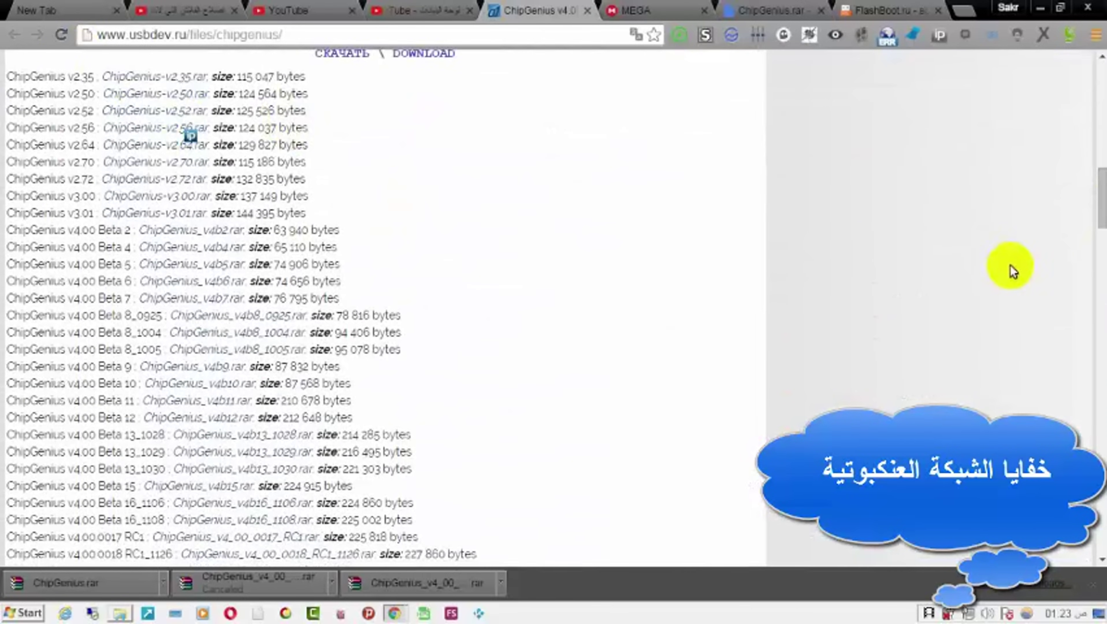
pyautogui.moveTo(1098, 197); pyautogui.dragTo(1097, 282)
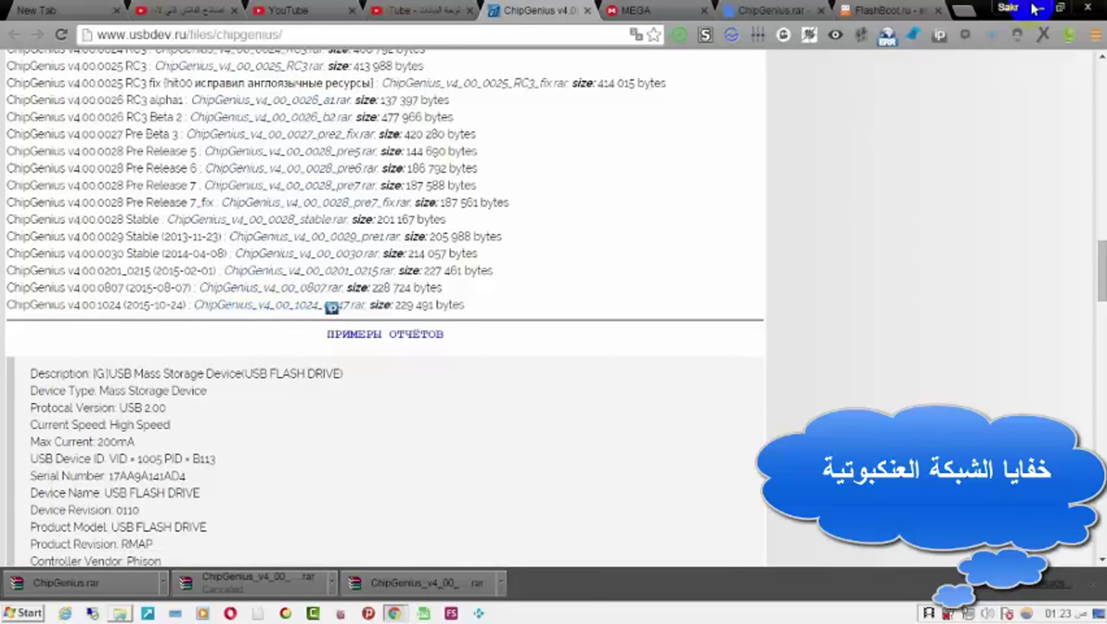
# Return to the desktop, closing the drive list, and extract the ChipGenius archive there.
pyautogui.click(1040, 8)
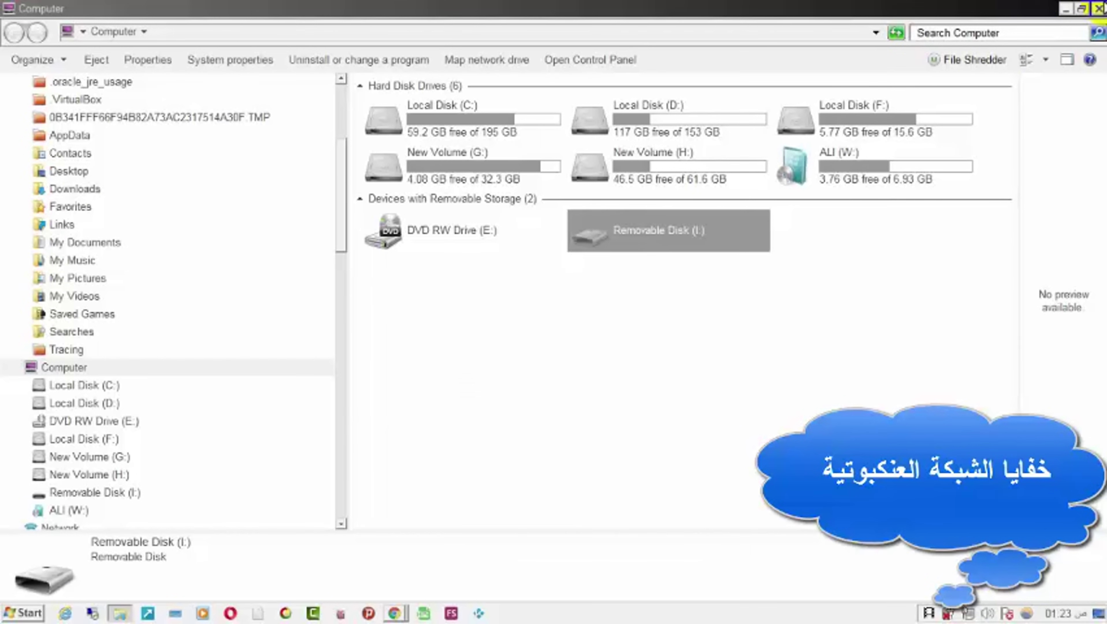
pyautogui.click(1098, 7)
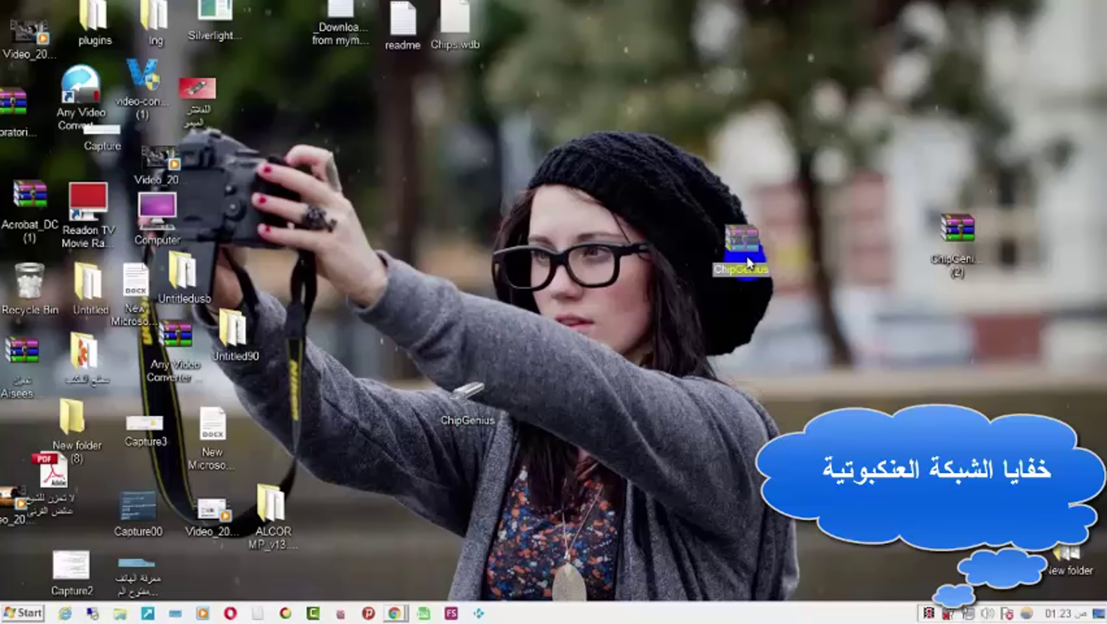
pyautogui.rightClick(747, 259)
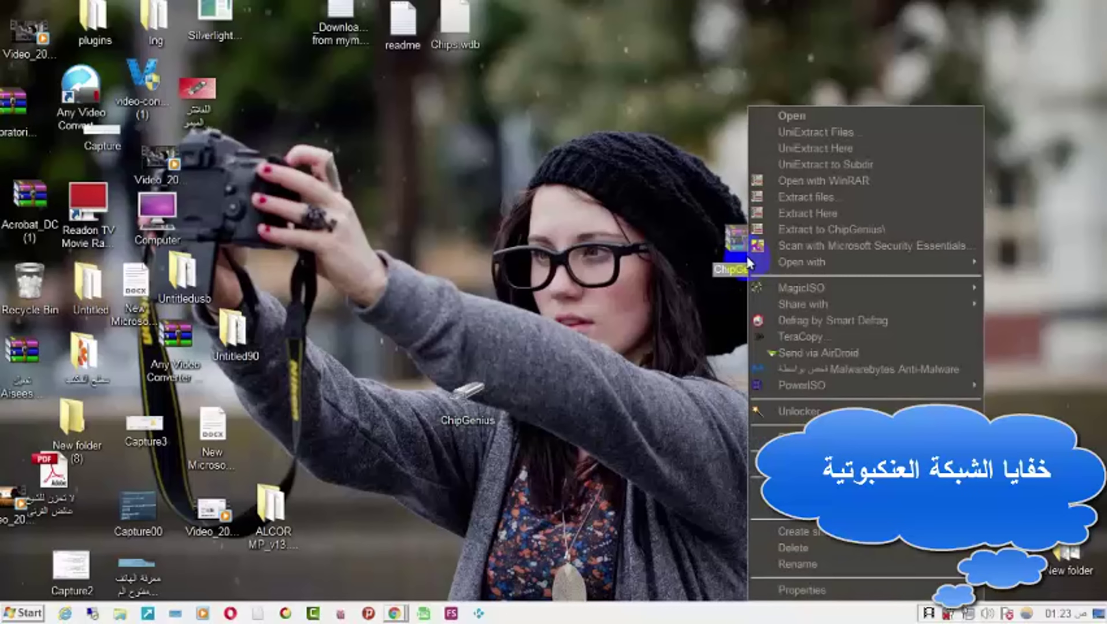
pyautogui.click(777, 214)
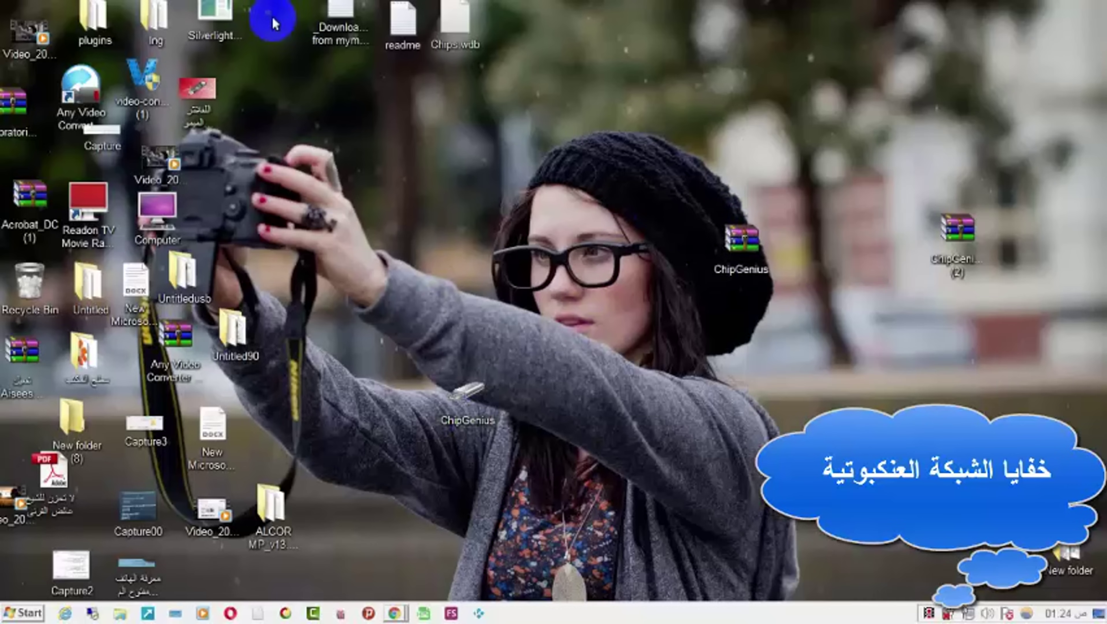
# Move the ChipGenius program icon higher on the desktop, below the other extracted files.
pyautogui.moveTo(280, 44); pyautogui.dragTo(528, 18)
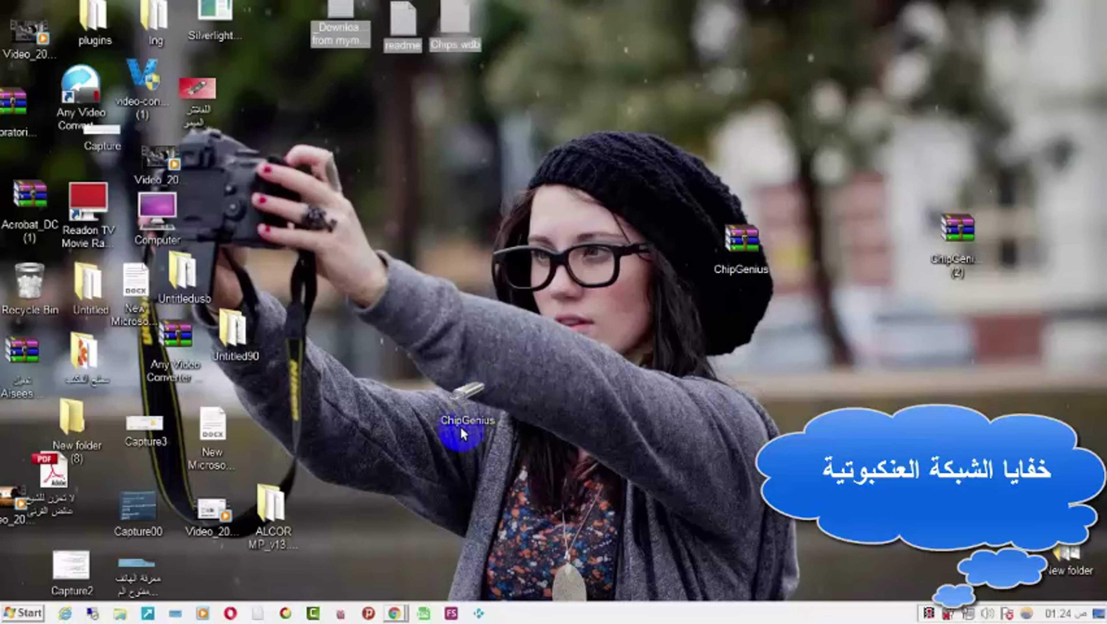
pyautogui.click(467, 395)
pyautogui.moveTo(520, 225); pyautogui.dragTo(519, 184)
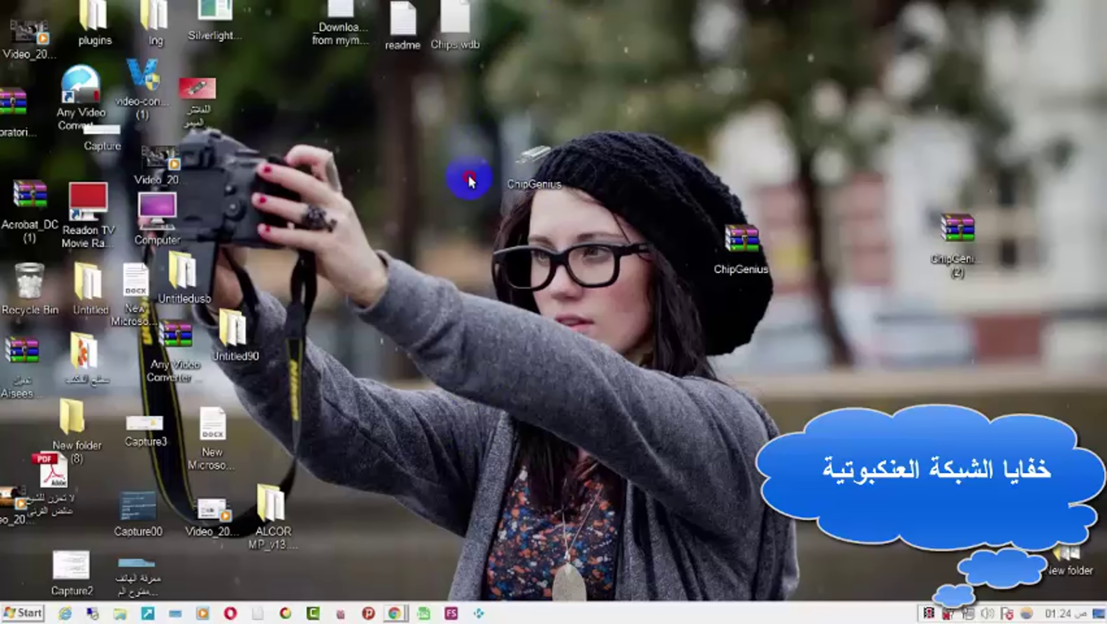
# Launch ChipGenius from the desktop and move its window higher on the screen.
pyautogui.moveTo(457, 114); pyautogui.dragTo(656, 276)
pyautogui.click(541, 167)
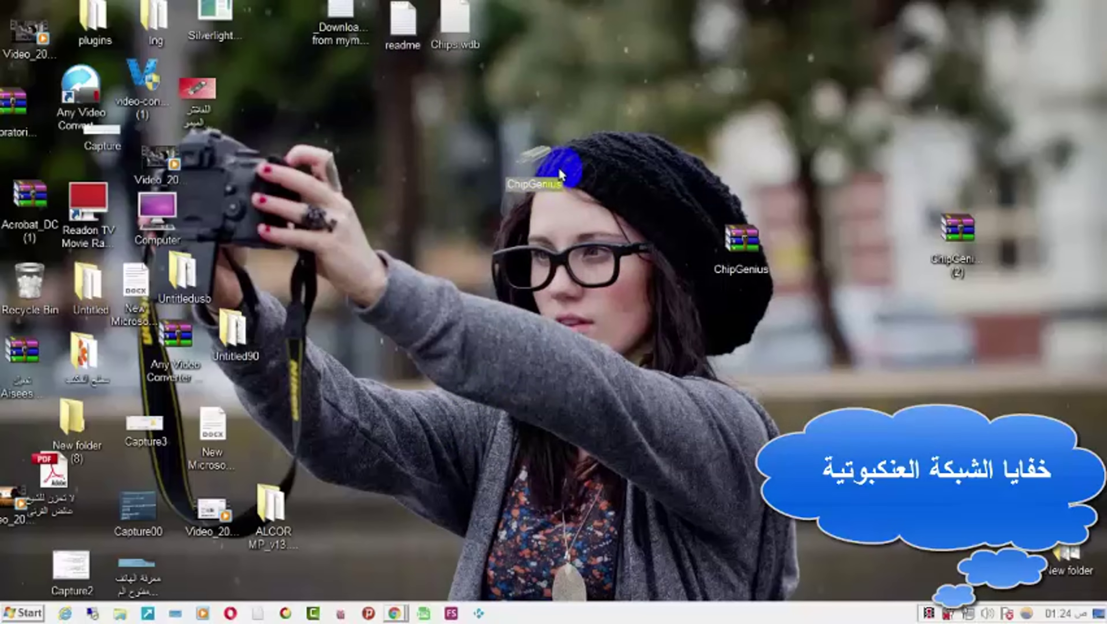
pyautogui.doubleClick(540, 168)
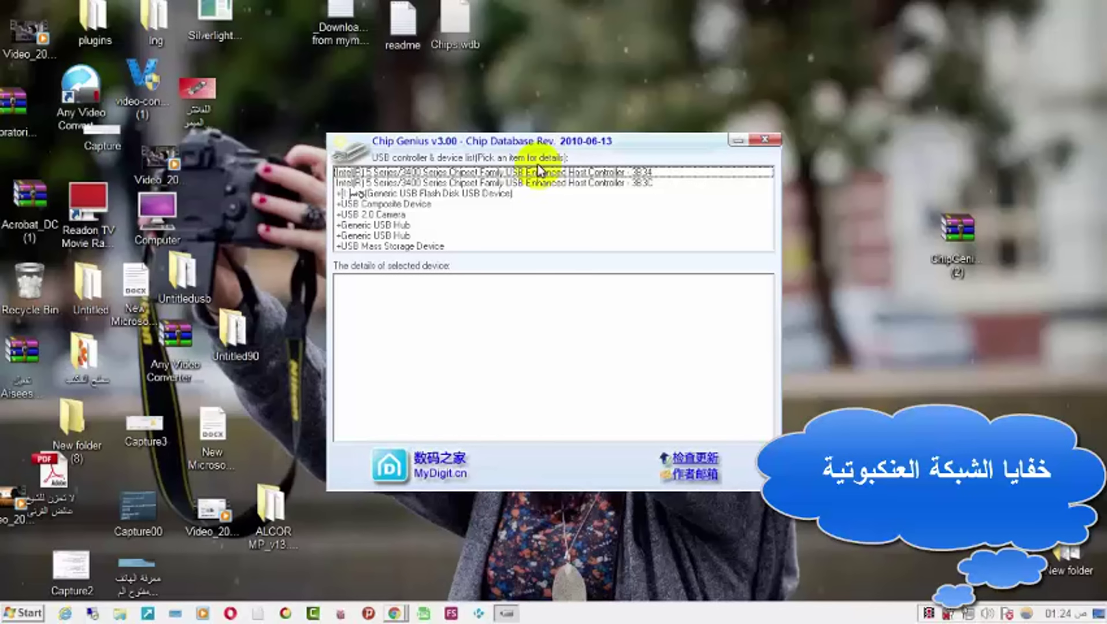
pyautogui.click(621, 138)
pyautogui.moveTo(621, 138); pyautogui.dragTo(647, 42)
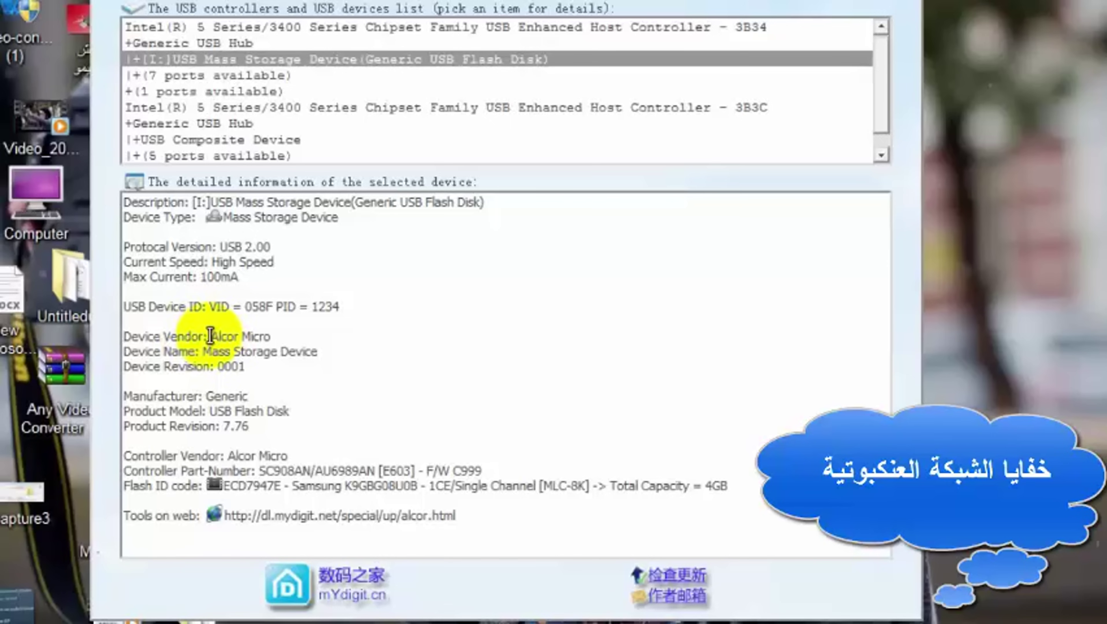
# Examine the device vendor and controller part number in the USB flash disk's detailed information.
pyautogui.moveTo(212, 338)
pyautogui.mouseDown()
pyautogui.moveTo(271, 336)
pyautogui.moveTo(252, 345)
pyautogui.moveTo(225, 338)
pyautogui.moveTo(225, 321)
pyautogui.moveTo(276, 324)
pyautogui.moveTo(256, 351)
pyautogui.moveTo(221, 337)
pyautogui.moveTo(223, 349)
pyautogui.moveTo(217, 335)
pyautogui.moveTo(277, 321)
pyautogui.moveTo(210, 338)
pyautogui.mouseUp()
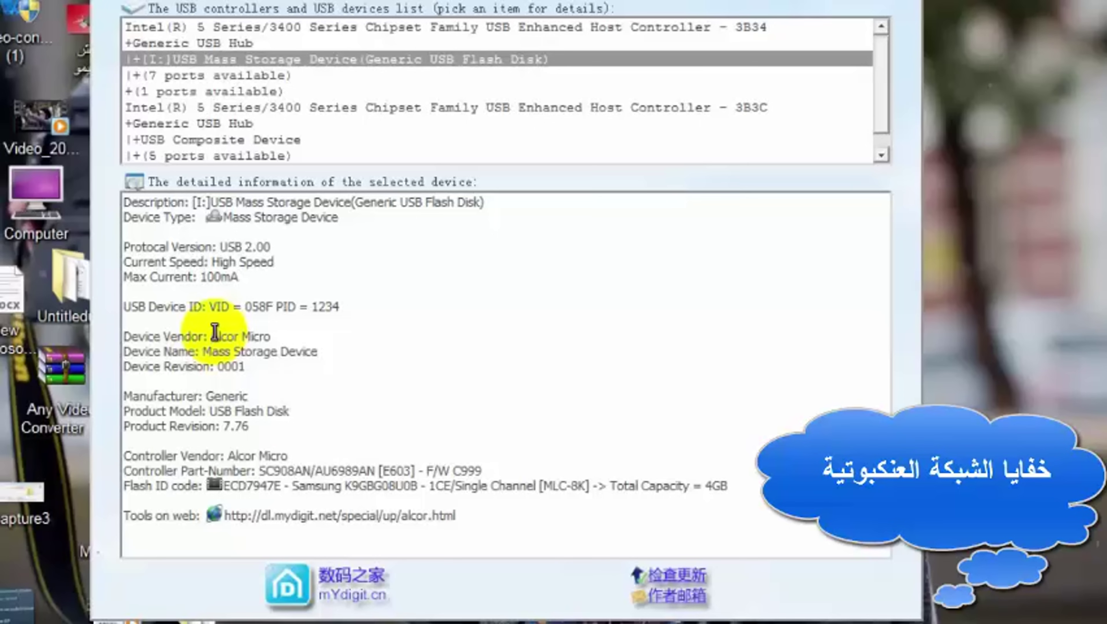
pyautogui.click(214, 335)
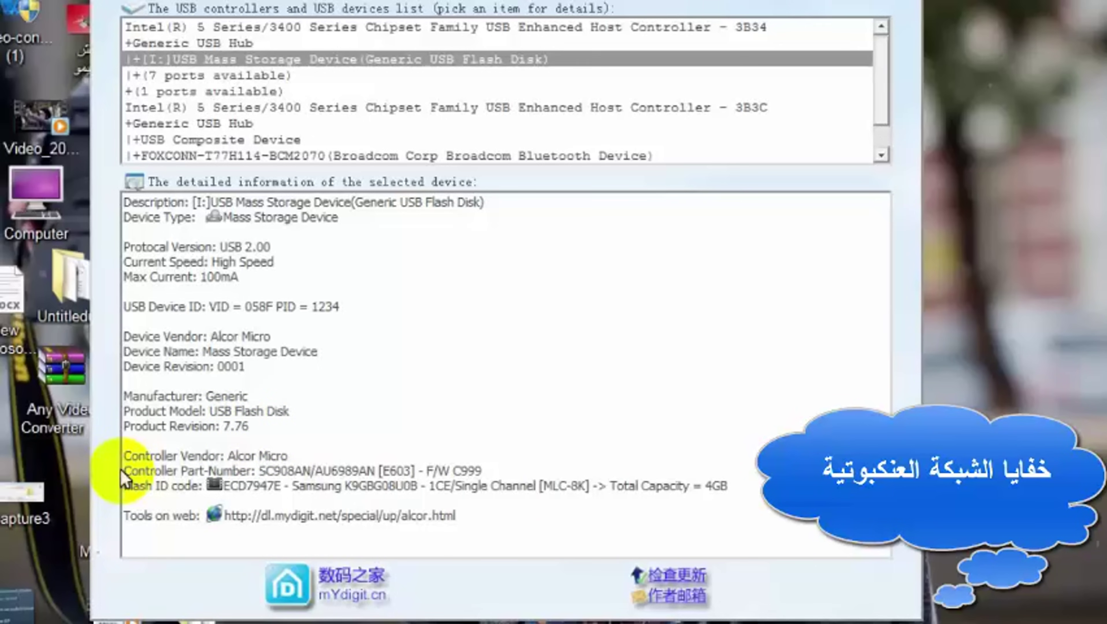
pyautogui.moveTo(126, 474); pyautogui.dragTo(217, 473)
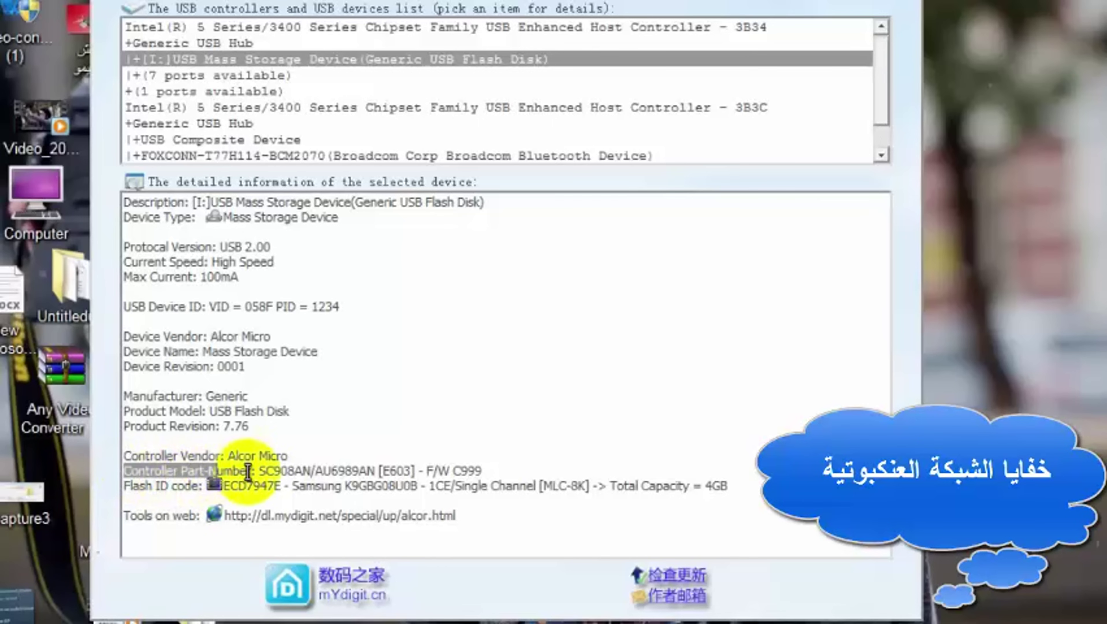
pyautogui.click(270, 473)
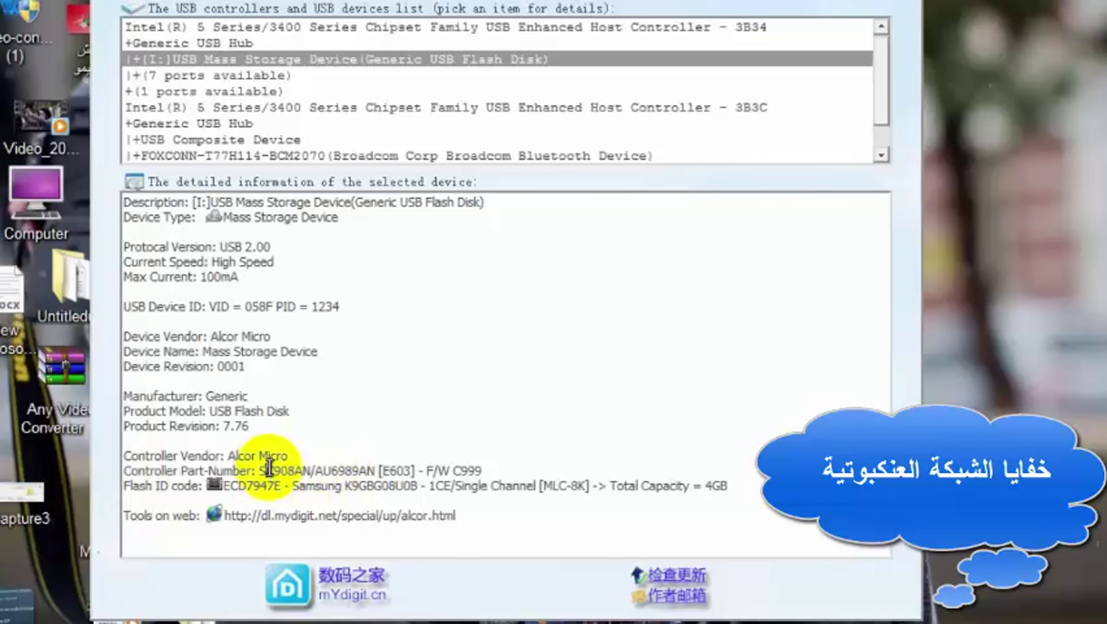
pyautogui.moveTo(318, 472); pyautogui.dragTo(345, 473)
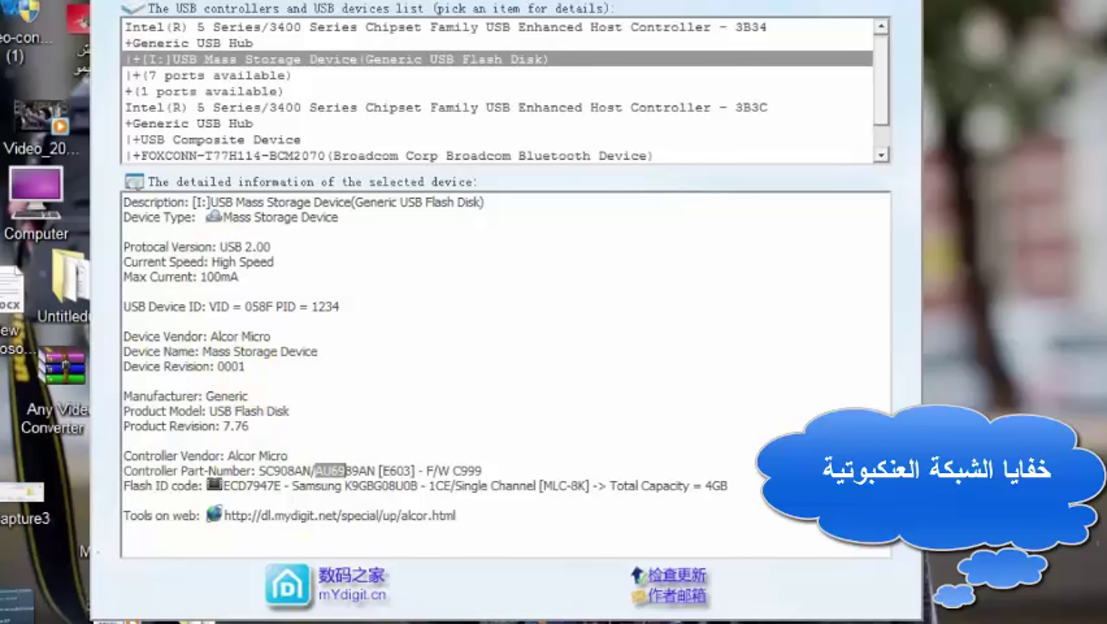
pyautogui.click(346, 471)
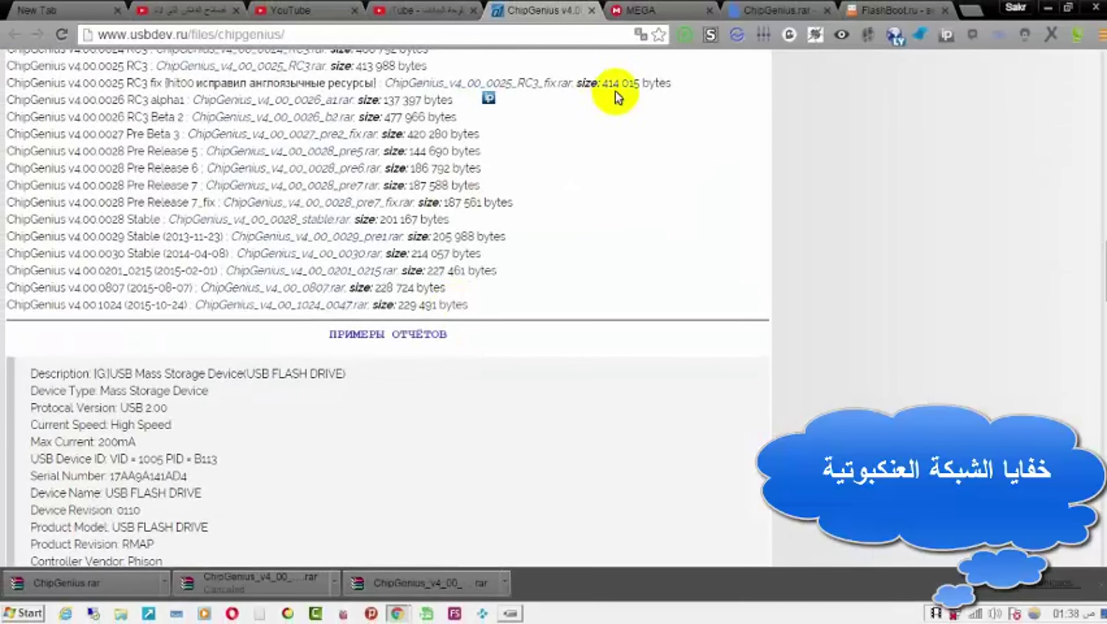
# Switch to the FlashBoot.ru page in the browser and open its iFlash database.
pyautogui.click(774, 10)
pyautogui.click(857, 11)
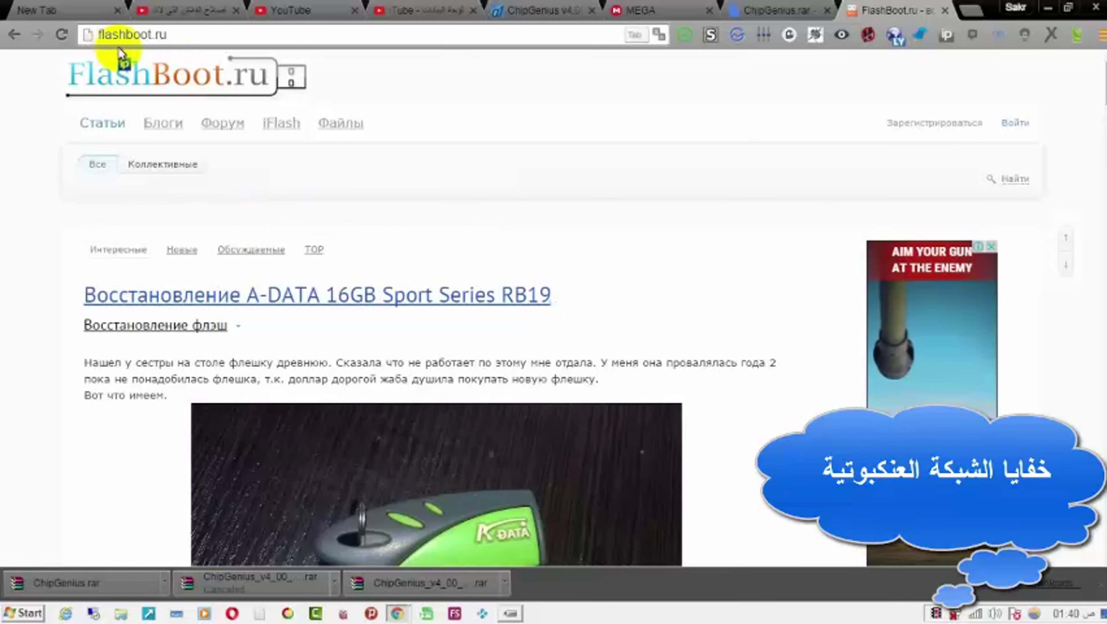
pyautogui.click(286, 127)
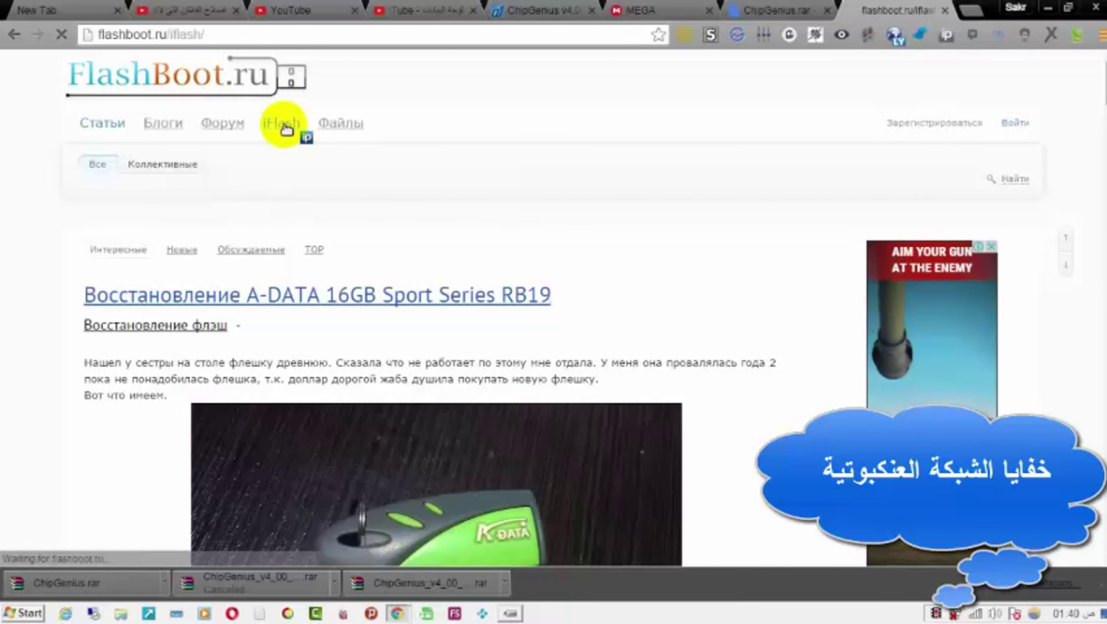
# Look up the flash drive's vendor ID in ChipGenius and enter 058f as the VID in the iFlash search form.
pyautogui.click(351, 273)
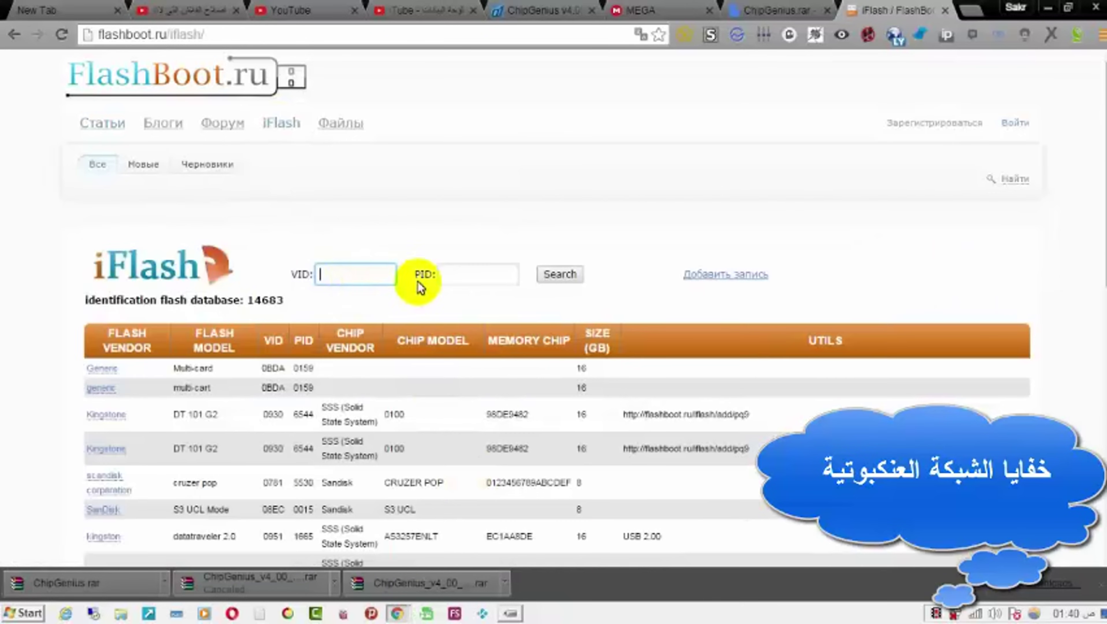
pyautogui.click(470, 275)
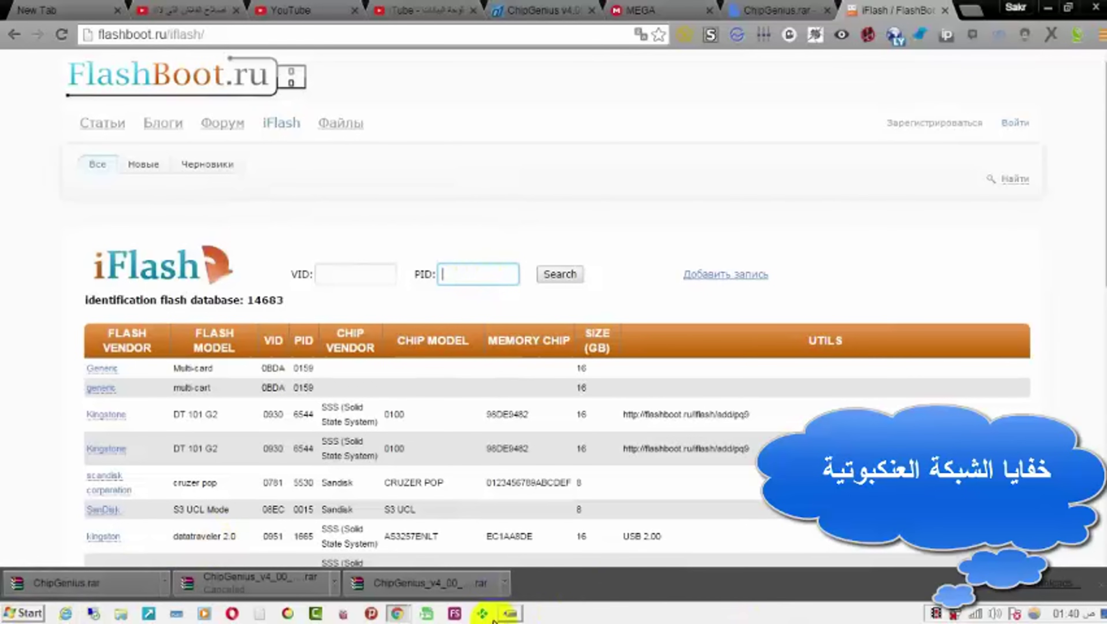
pyautogui.click(509, 613)
pyautogui.moveTo(308, 292); pyautogui.dragTo(332, 293)
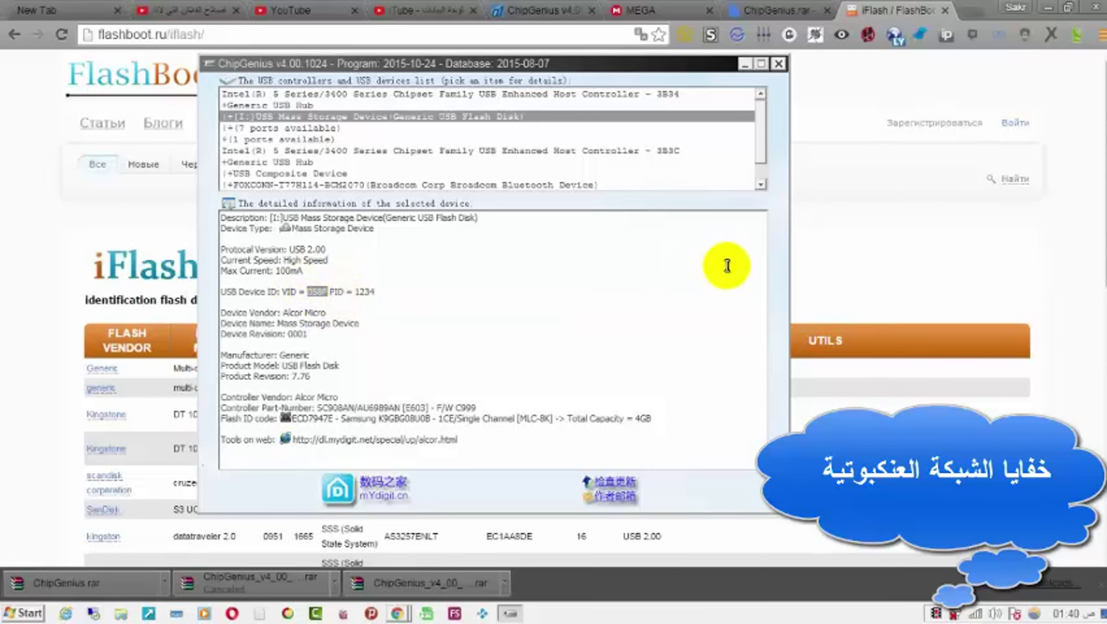
pyautogui.click(823, 267)
pyautogui.click(367, 273)
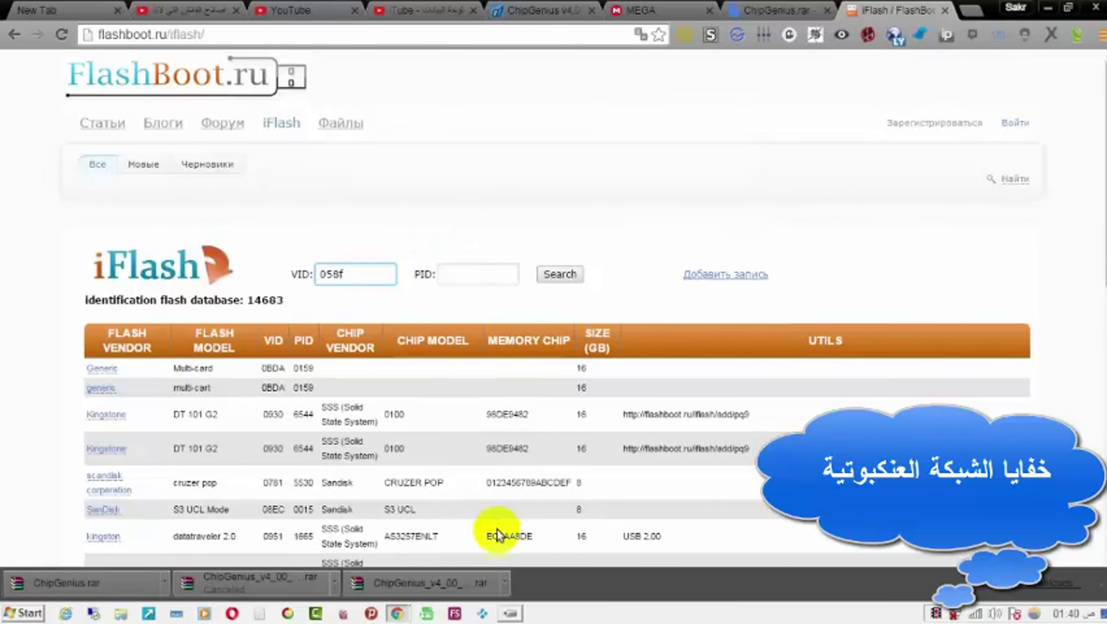
# Look up the product ID in ChipGenius, enter 1234 as the PID, and search the iFlash database.
pyautogui.click(509, 613)
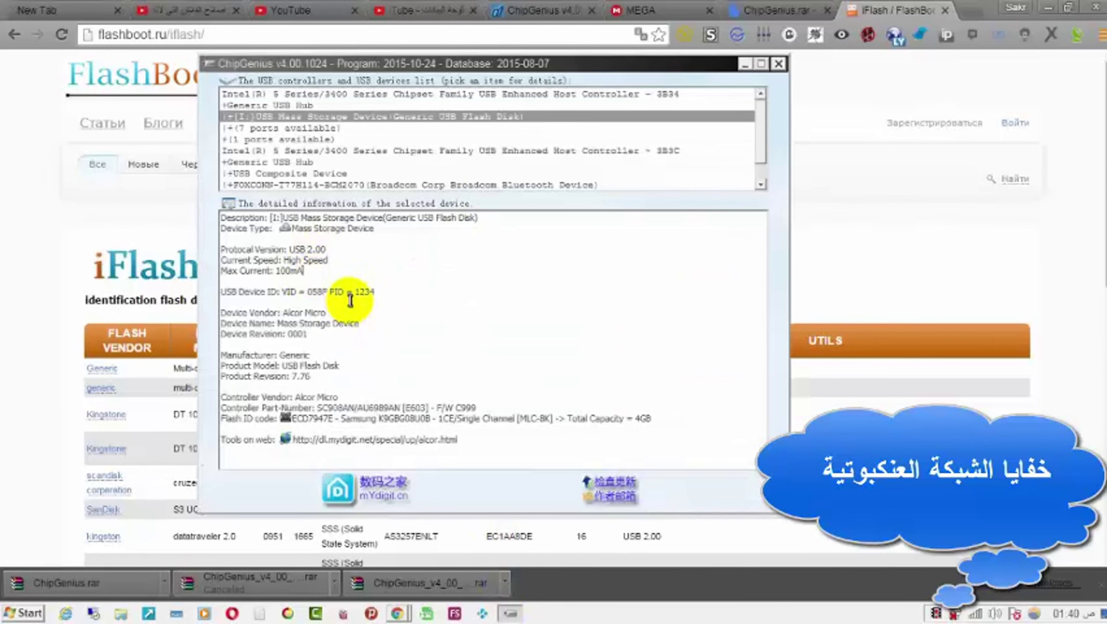
pyautogui.moveTo(357, 291); pyautogui.dragTo(398, 291)
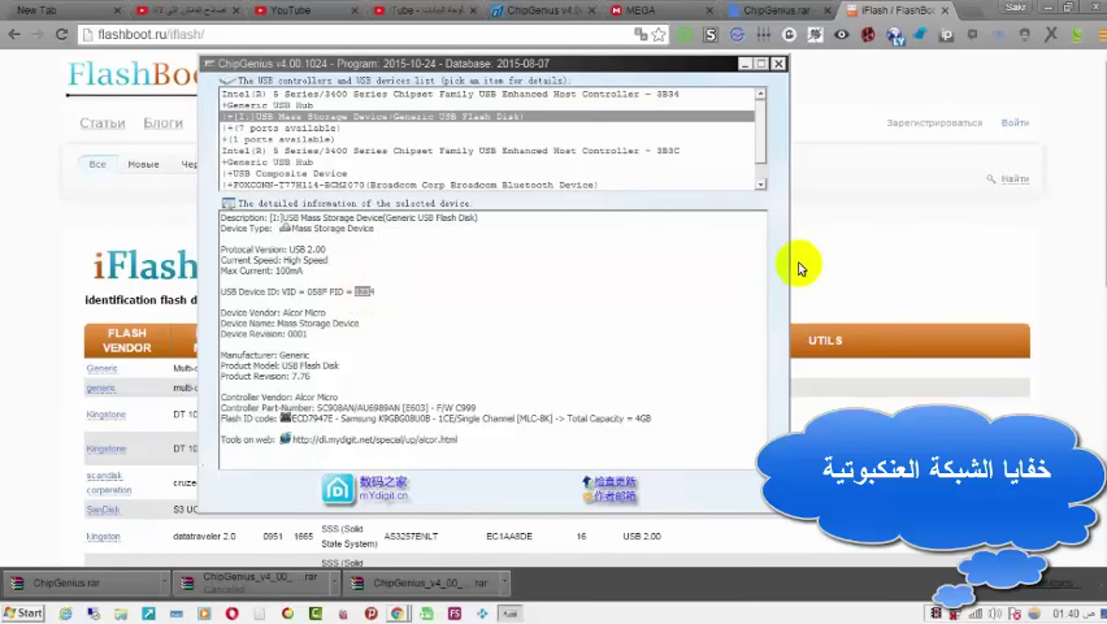
pyautogui.moveTo(798, 267); pyautogui.dragTo(2, 263)
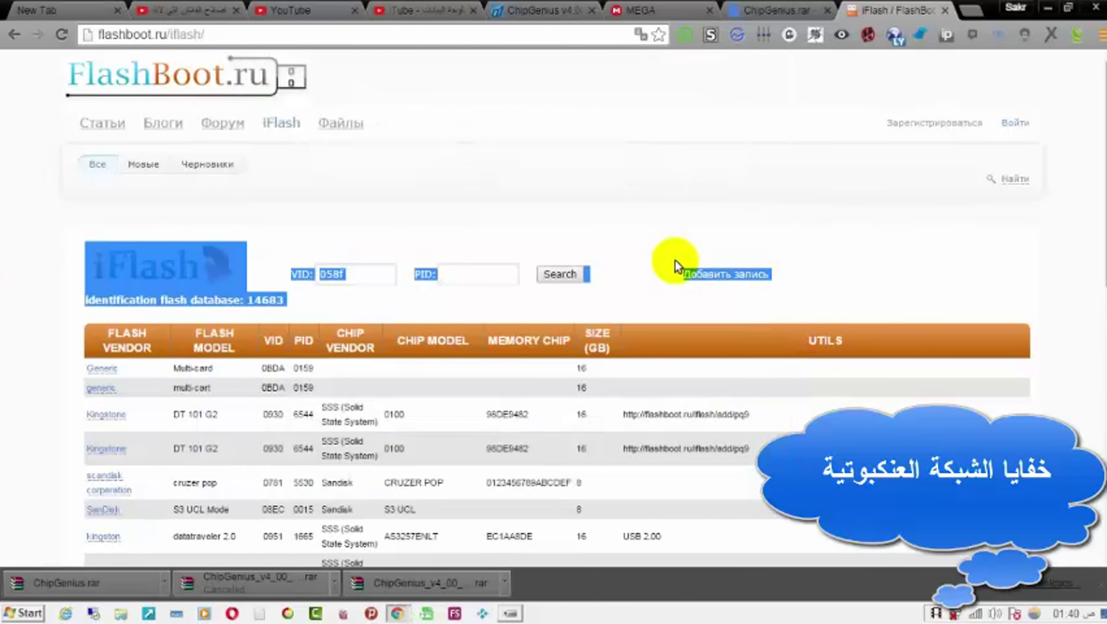
pyautogui.click(482, 272)
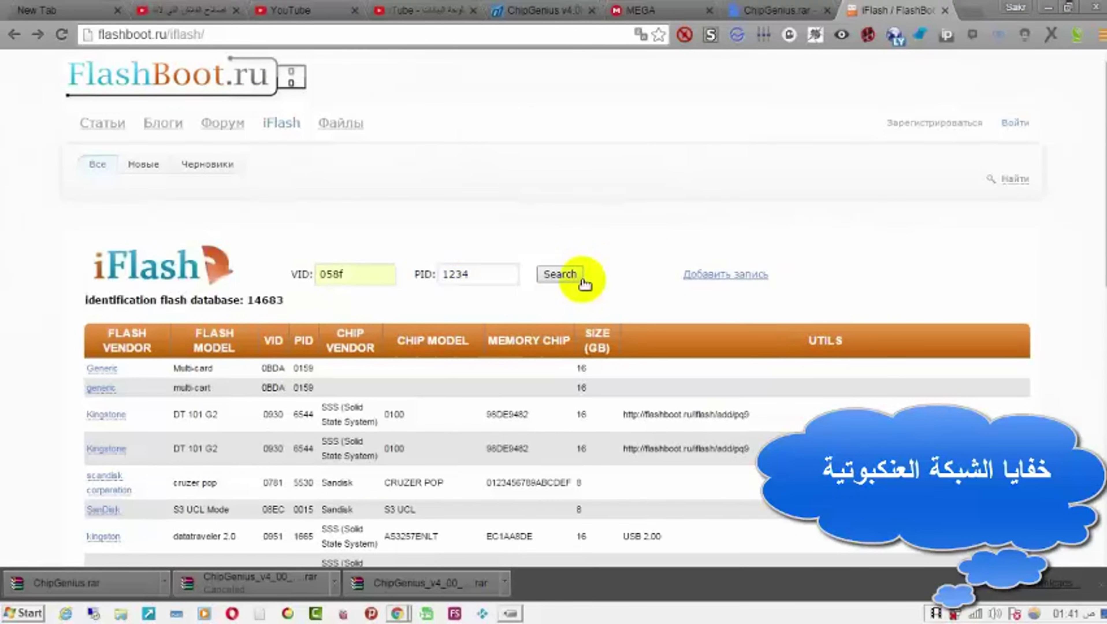
pyautogui.click(561, 275)
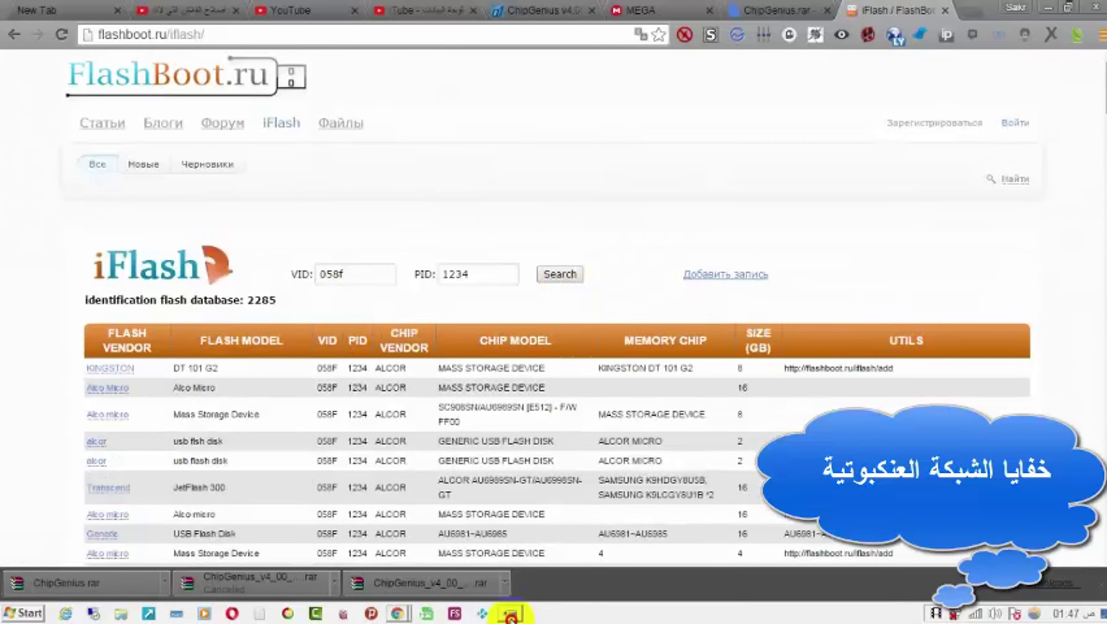
# Place the ChipGenius window beside the iFlash results and compare the VID, PID and chip vendor with the listed entries.
pyautogui.click(510, 615)
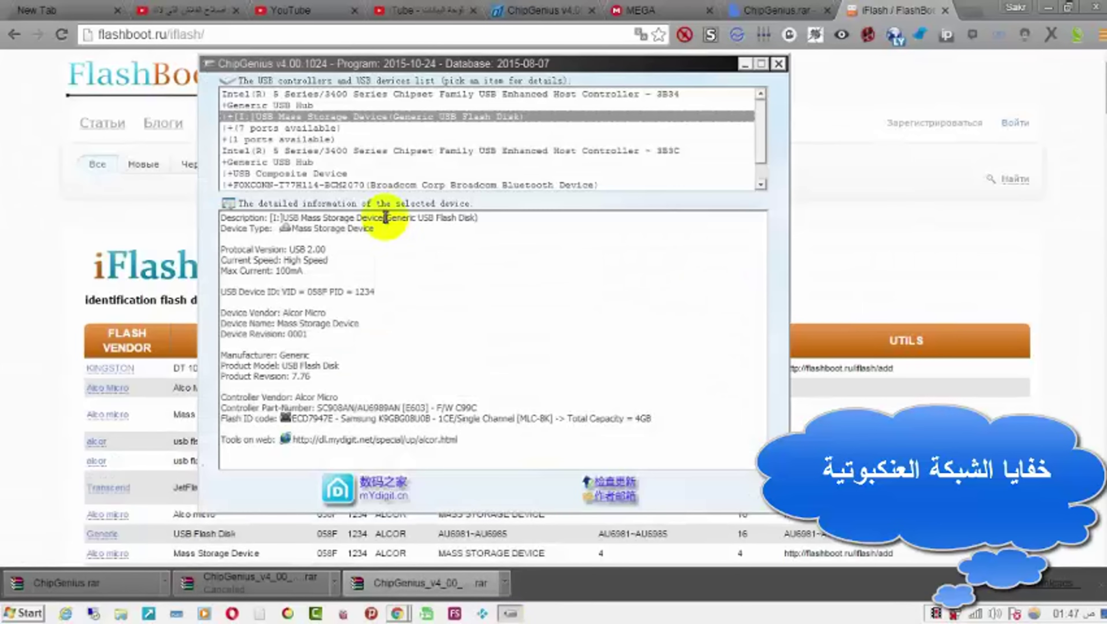
pyautogui.moveTo(406, 66); pyautogui.dragTo(1105, 148)
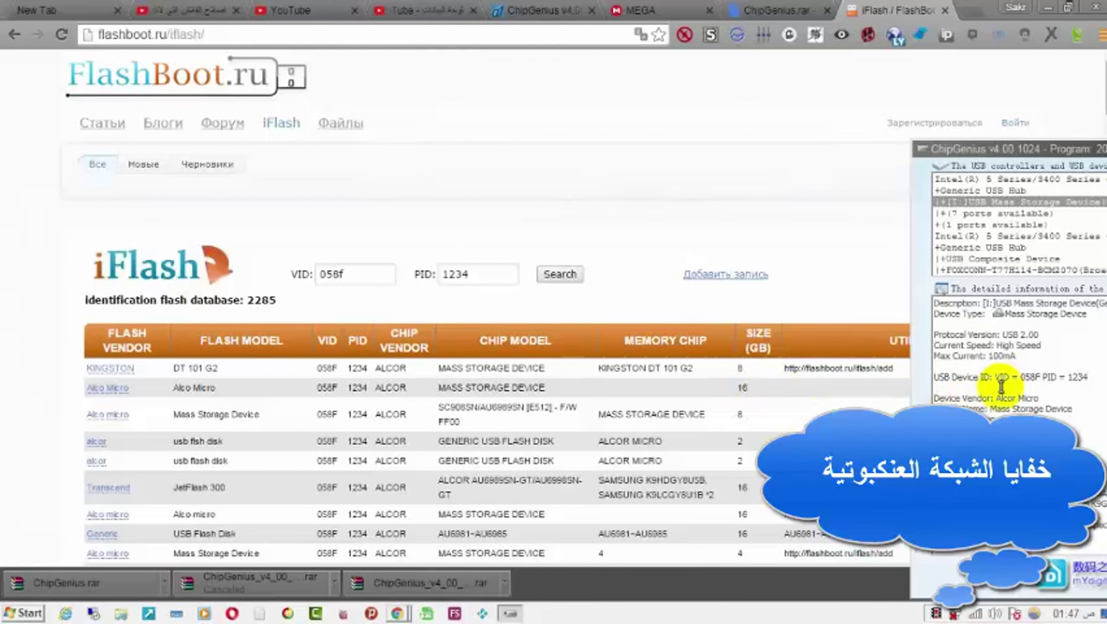
pyautogui.click(343, 373)
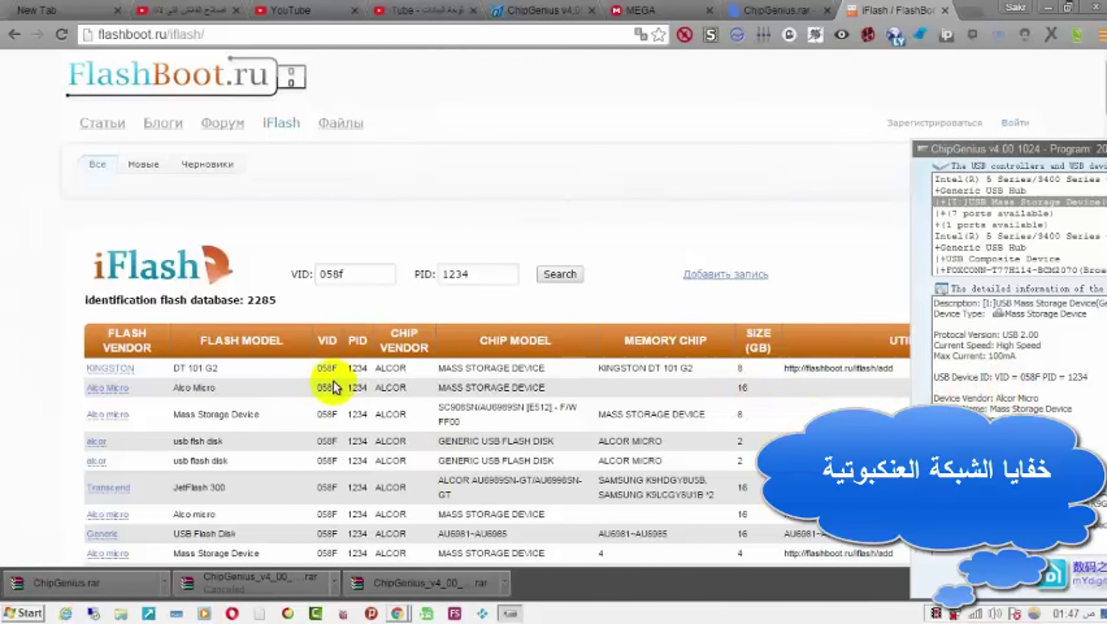
pyautogui.click(607, 435)
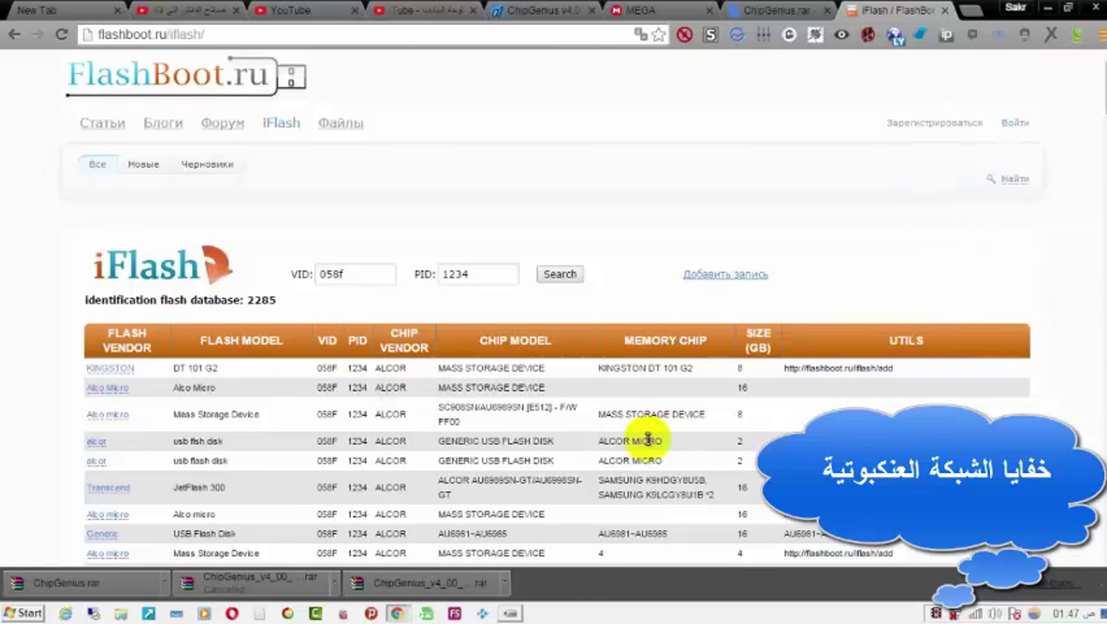
pyautogui.click(509, 613)
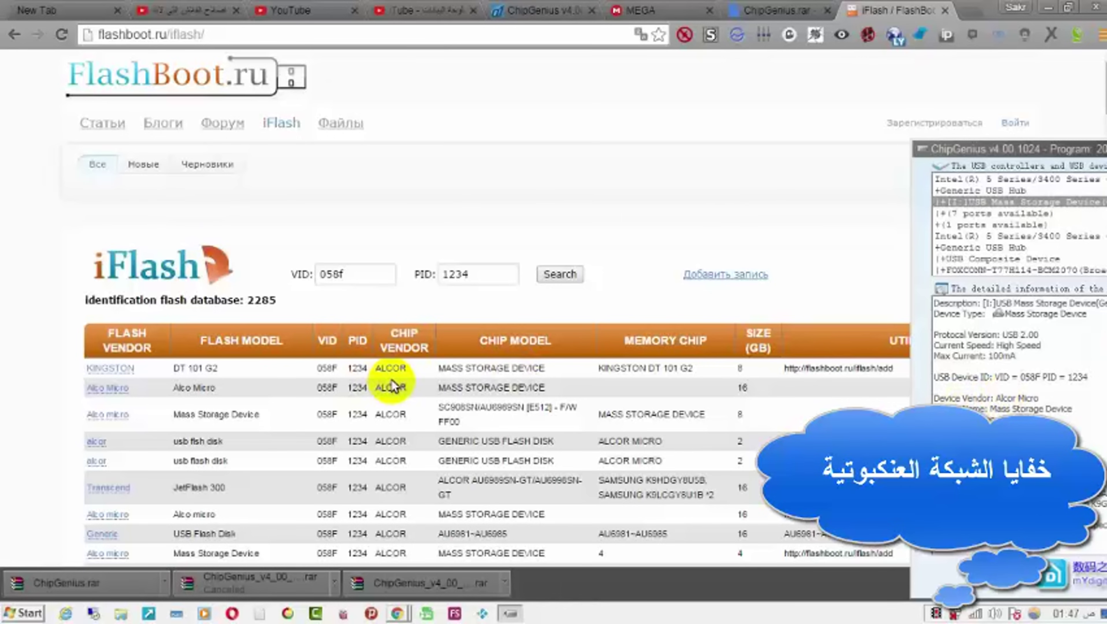
pyautogui.click(609, 378)
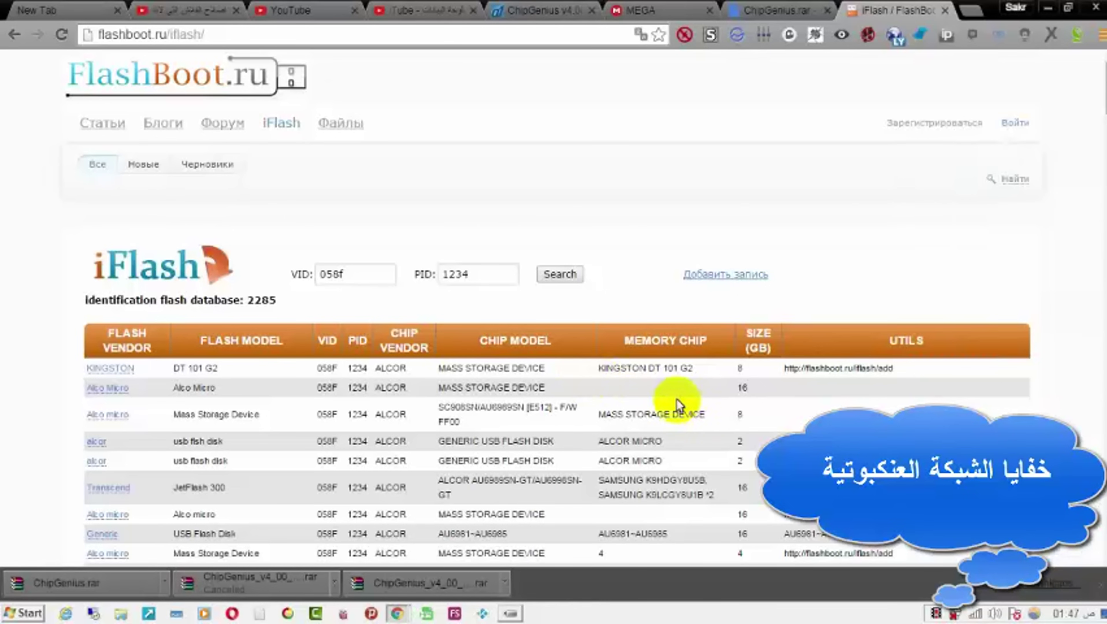
pyautogui.click(510, 613)
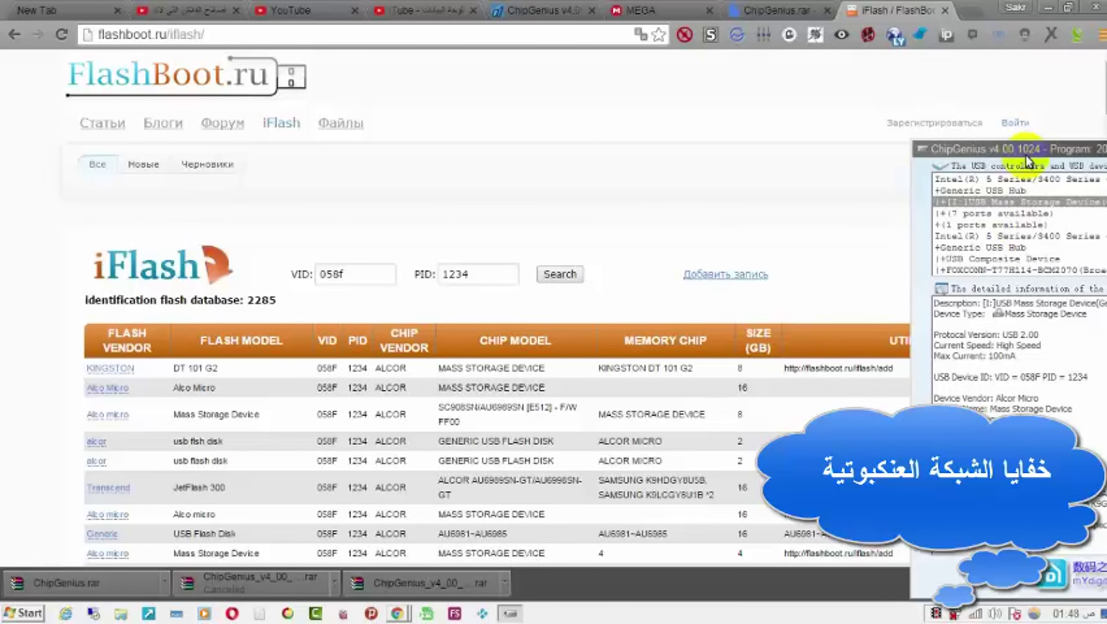
# Bring the full ChipGenius details into view, highlight AU6989AN in the controller part number, and minimize the window.
pyautogui.moveTo(1027, 151); pyautogui.dragTo(585, 95)
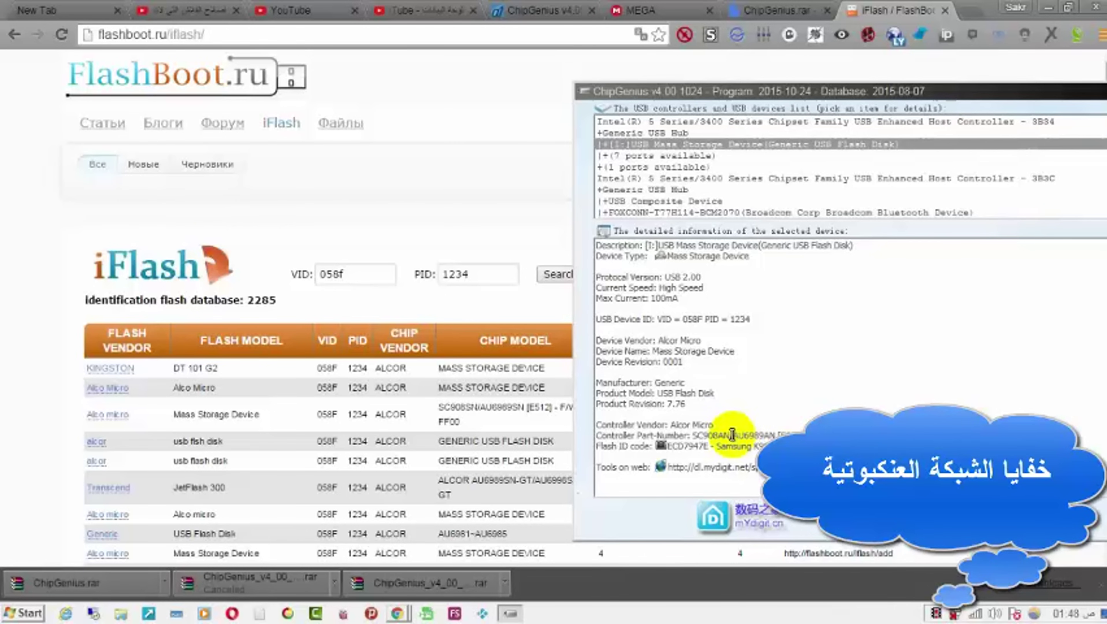
pyautogui.moveTo(735, 435); pyautogui.dragTo(776, 432)
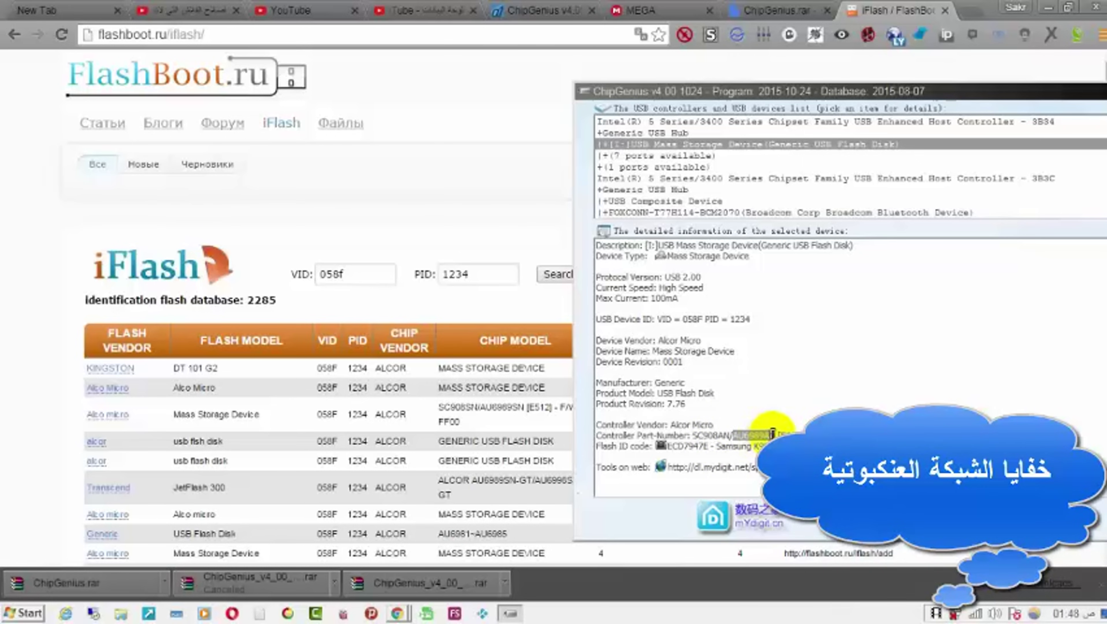
pyautogui.moveTo(734, 434); pyautogui.dragTo(774, 434)
pyautogui.moveTo(693, 435); pyautogui.dragTo(774, 431)
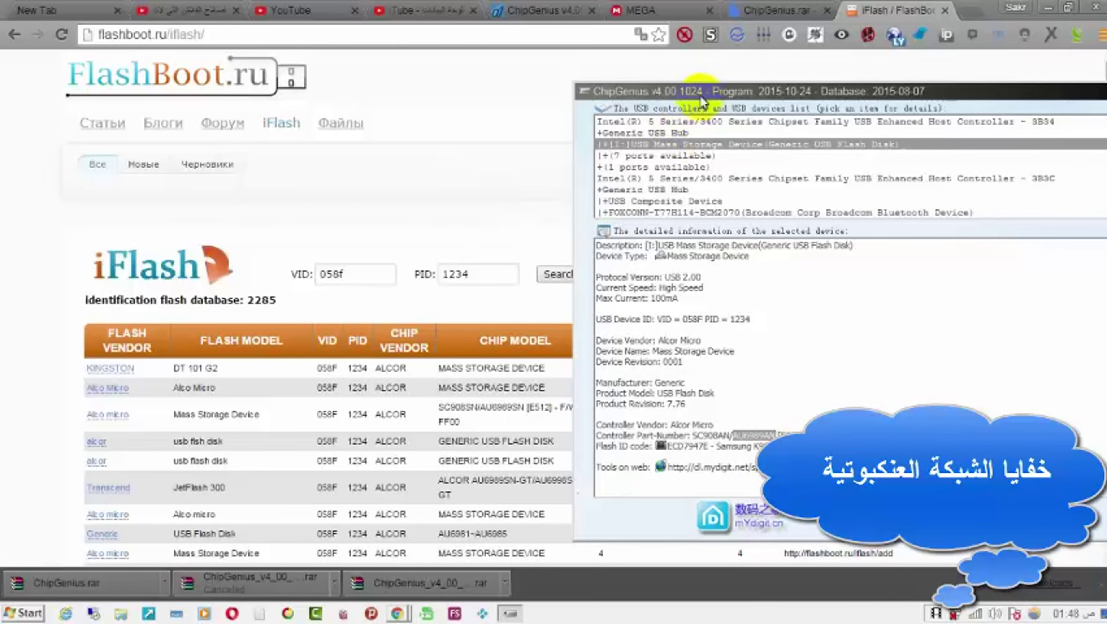
pyautogui.moveTo(682, 92); pyautogui.dragTo(148, 192)
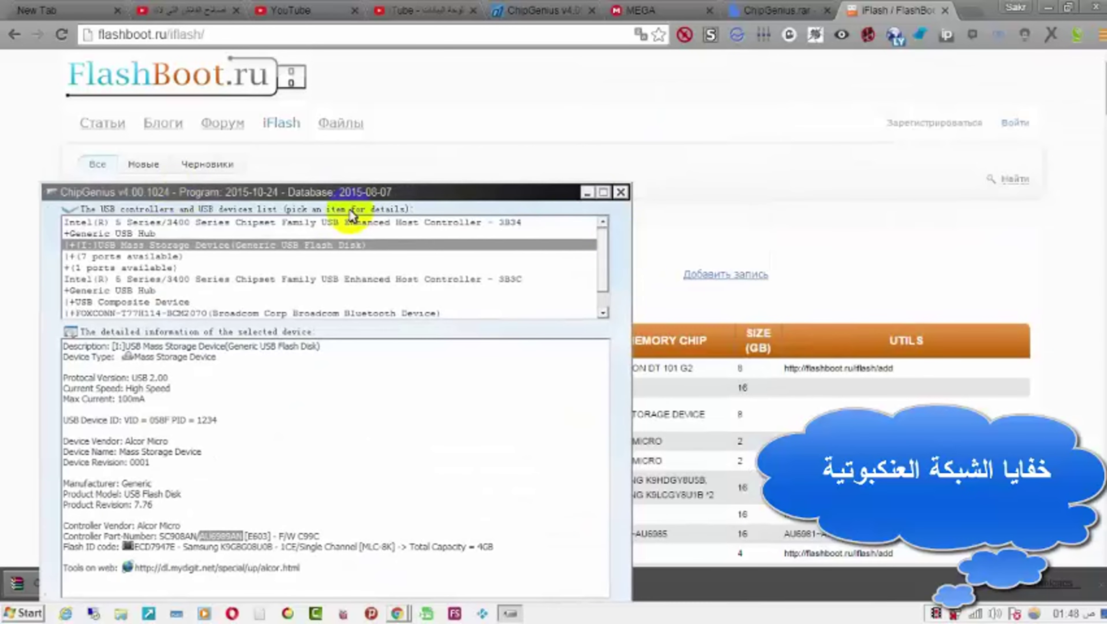
pyautogui.click(588, 193)
# Check the chip models and sizes in the first iFlash results against the controller part number in ChipGenius.
pyautogui.scroll(-1, 573, 181)
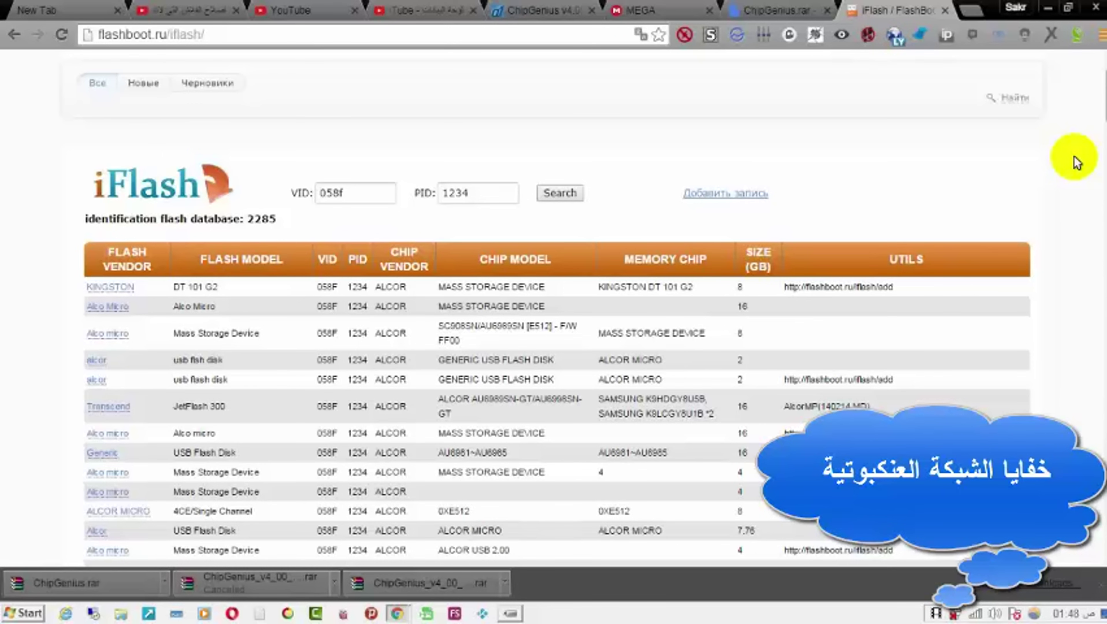
pyautogui.scroll(-1, 1074, 155)
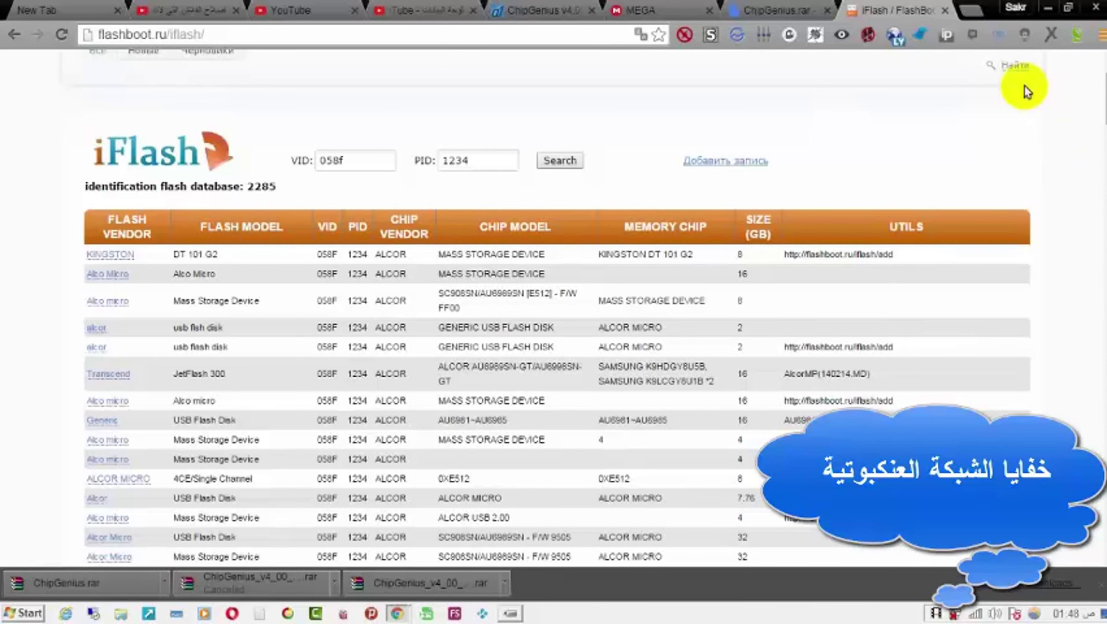
pyautogui.moveTo(1102, 106); pyautogui.dragTo(1101, 116)
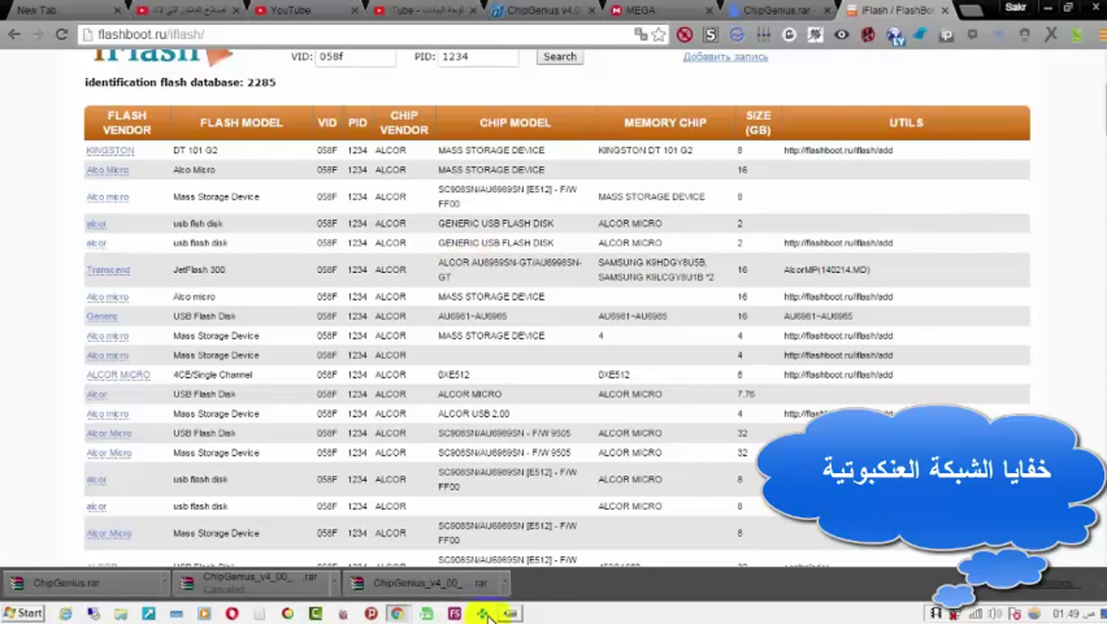
pyautogui.click(510, 613)
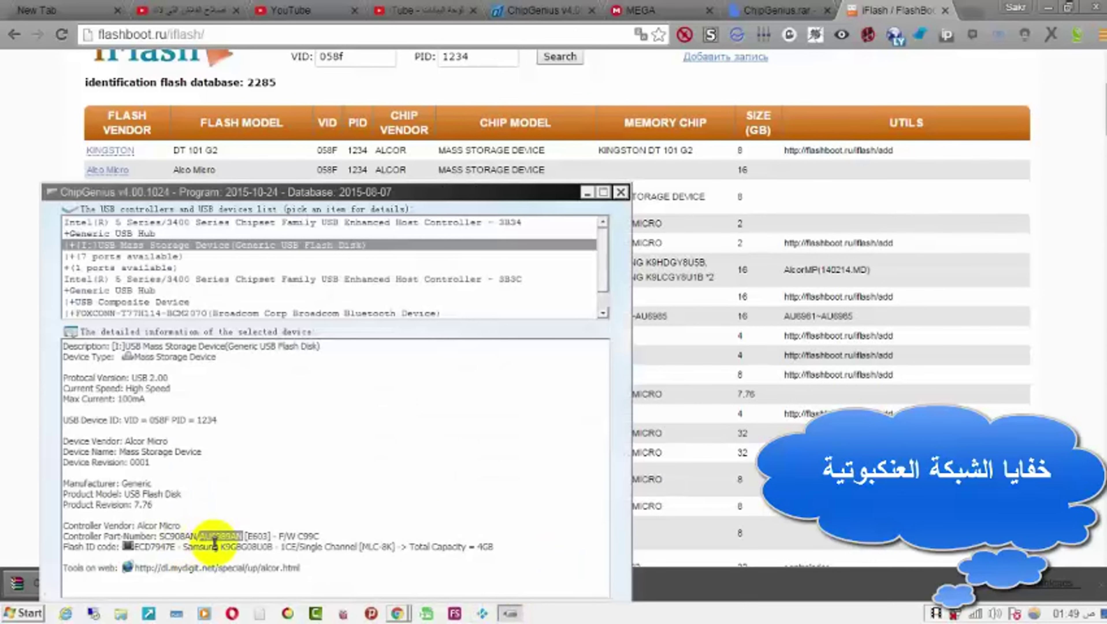
pyautogui.click(587, 194)
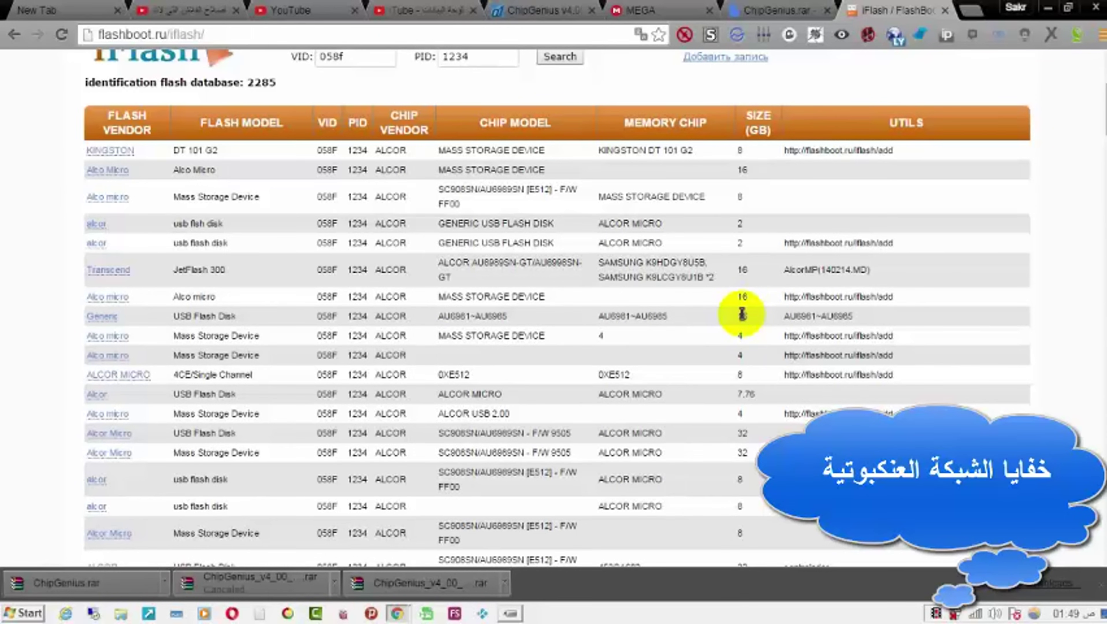
pyautogui.scroll(-7, 742, 313)
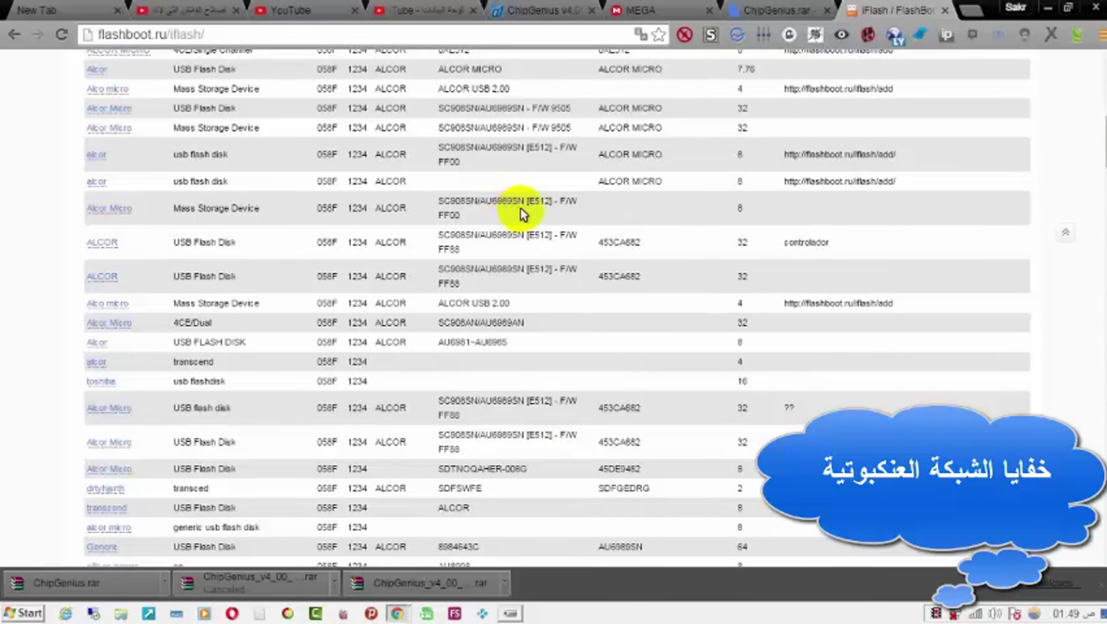
pyautogui.click(508, 612)
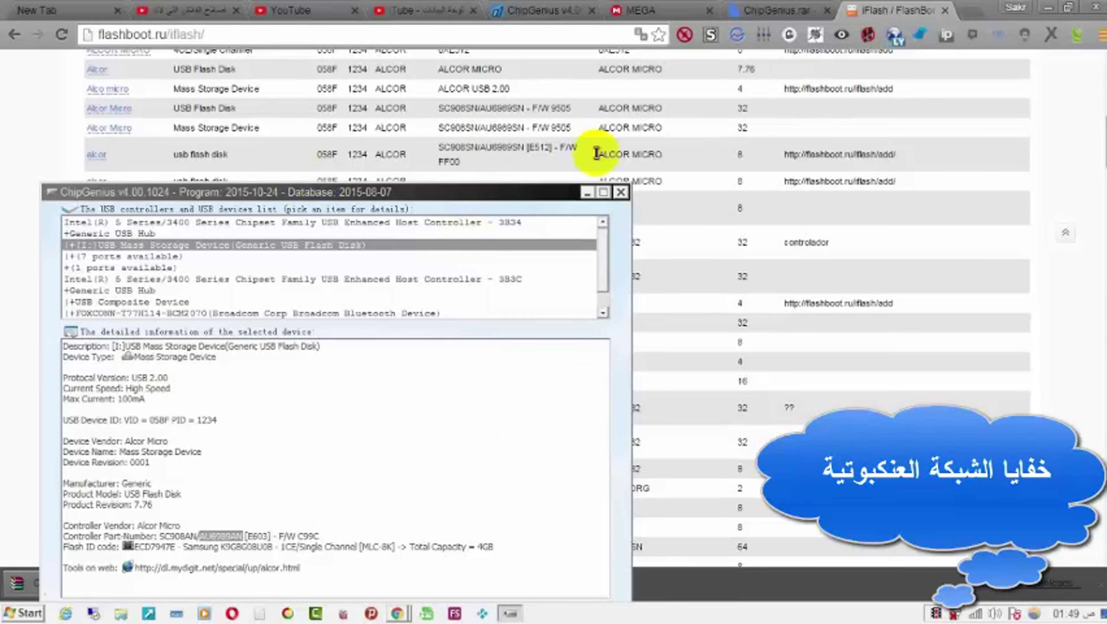
pyautogui.click(587, 193)
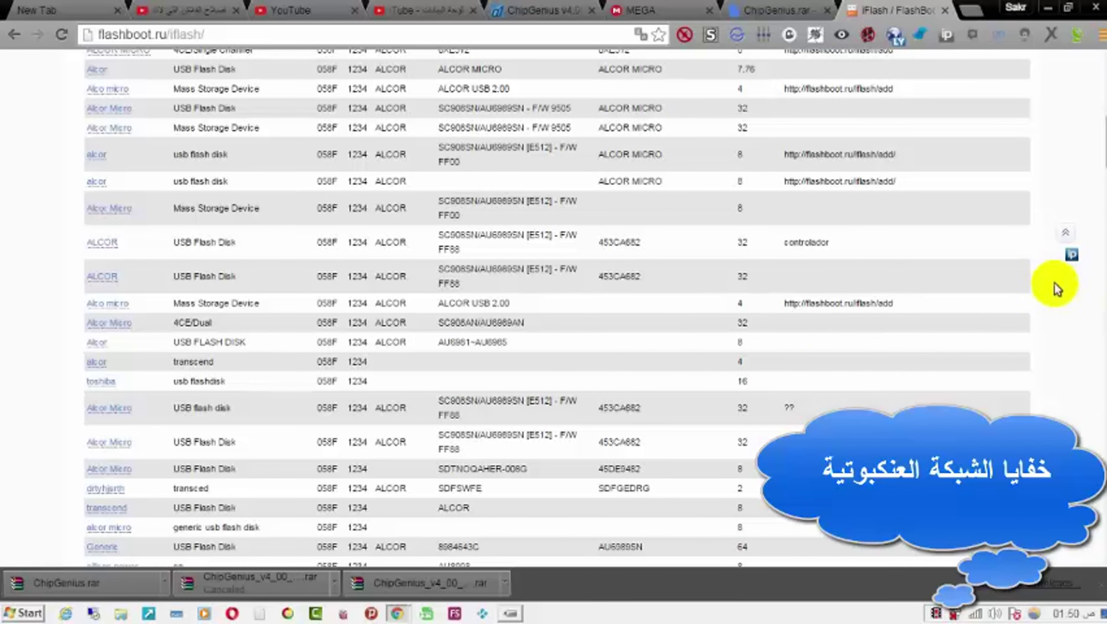
# Search further down the iFlash results for a matching chip model, rechecking the AU6989AN part number in ChipGenius.
pyautogui.scroll(-5, 1102, 147)
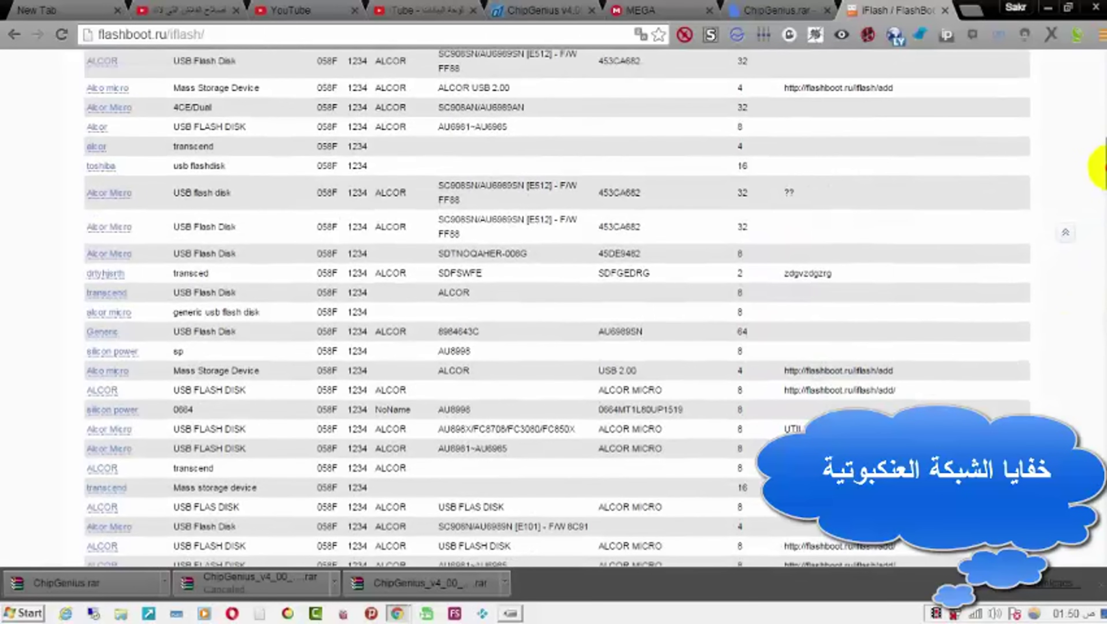
pyautogui.scroll(-4, 1102, 171)
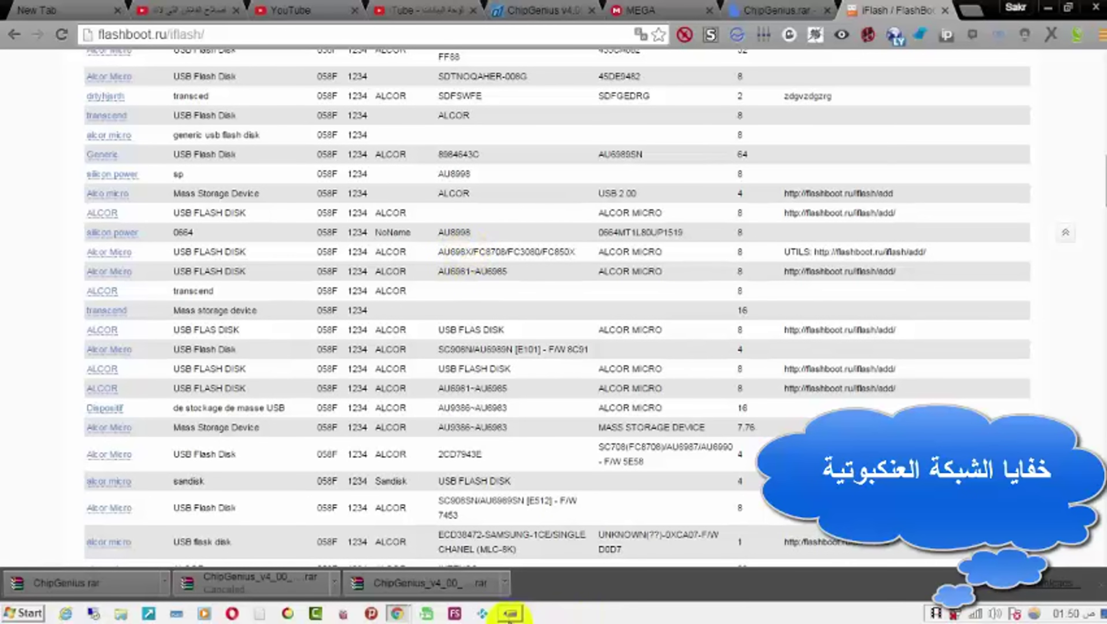
pyautogui.click(509, 613)
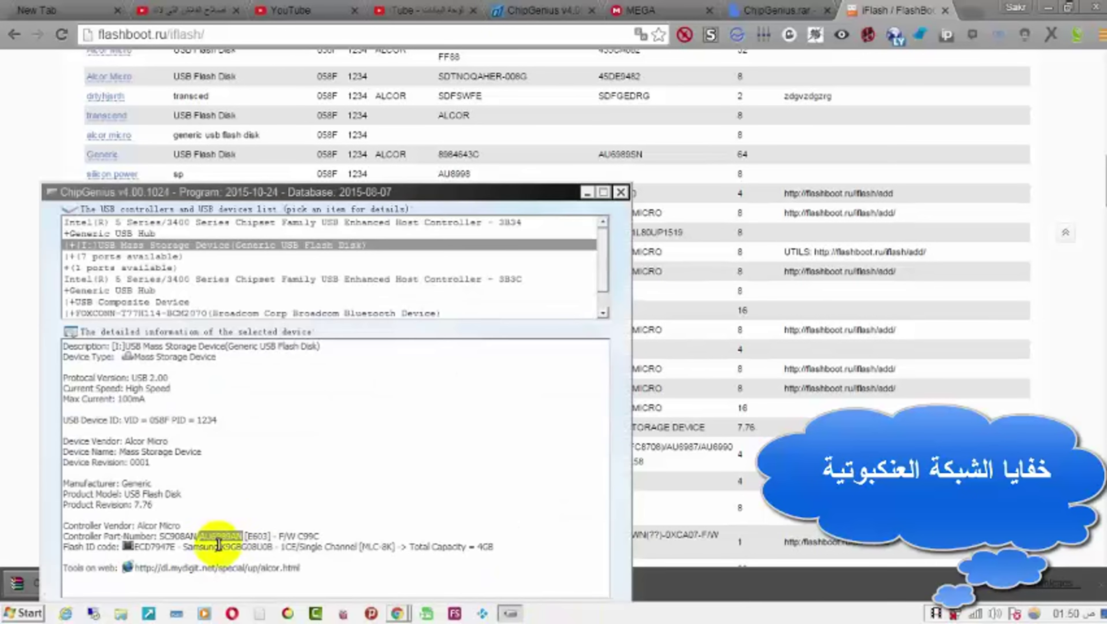
pyautogui.doubleClick(228, 542)
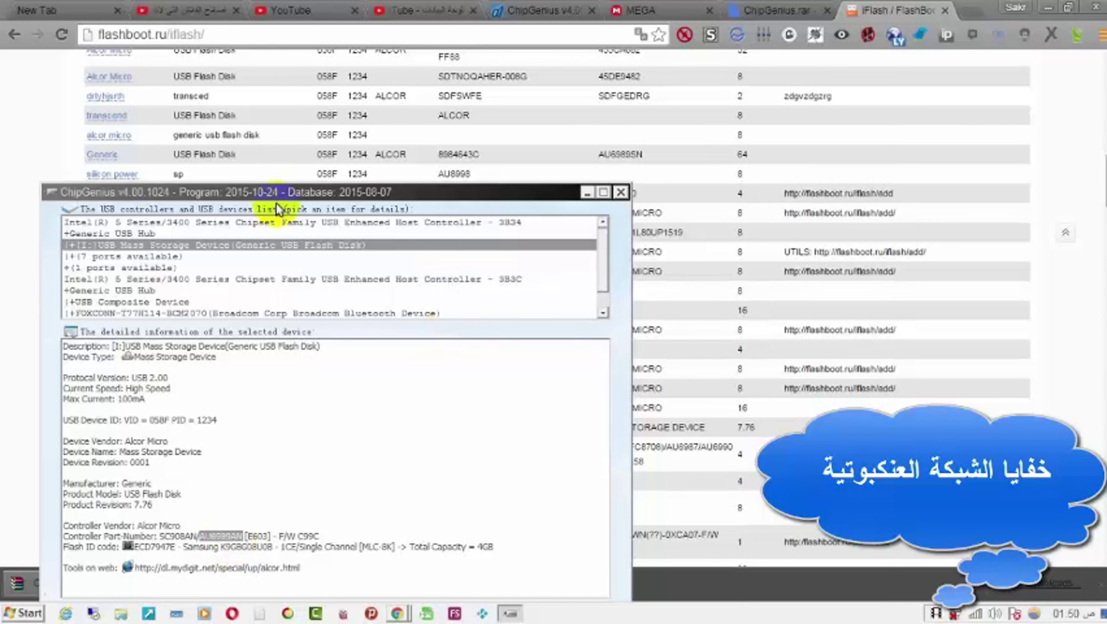
pyautogui.click(586, 192)
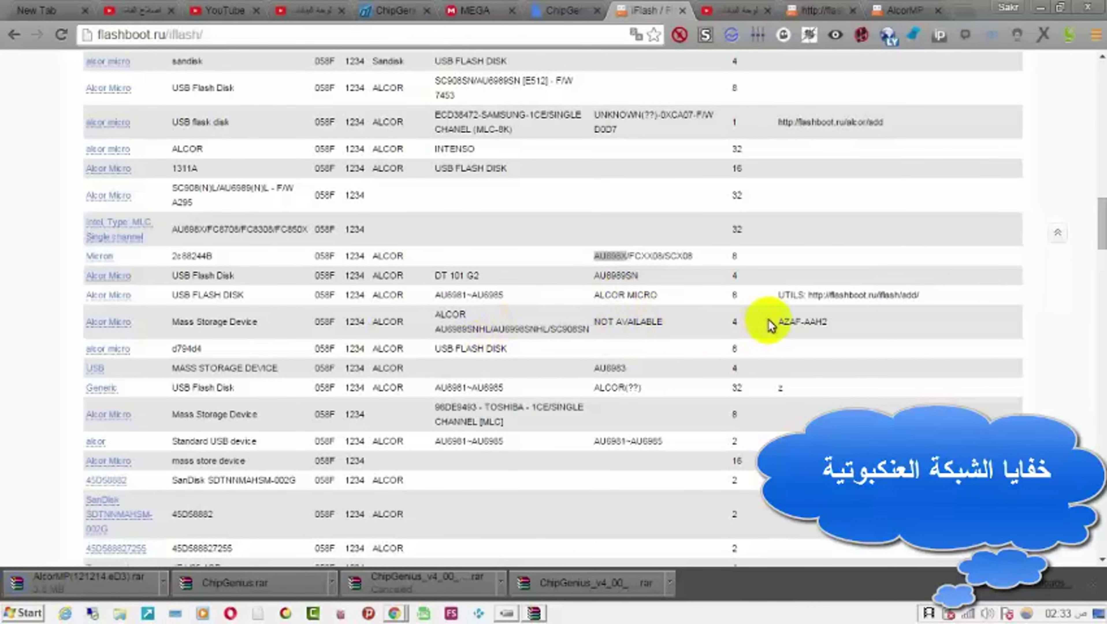
# Copy the AZAF-AAH2 utility entry from the iFlash results and search Google for it in a new browser tab.
pyautogui.moveTo(772, 321); pyautogui.dragTo(832, 325)
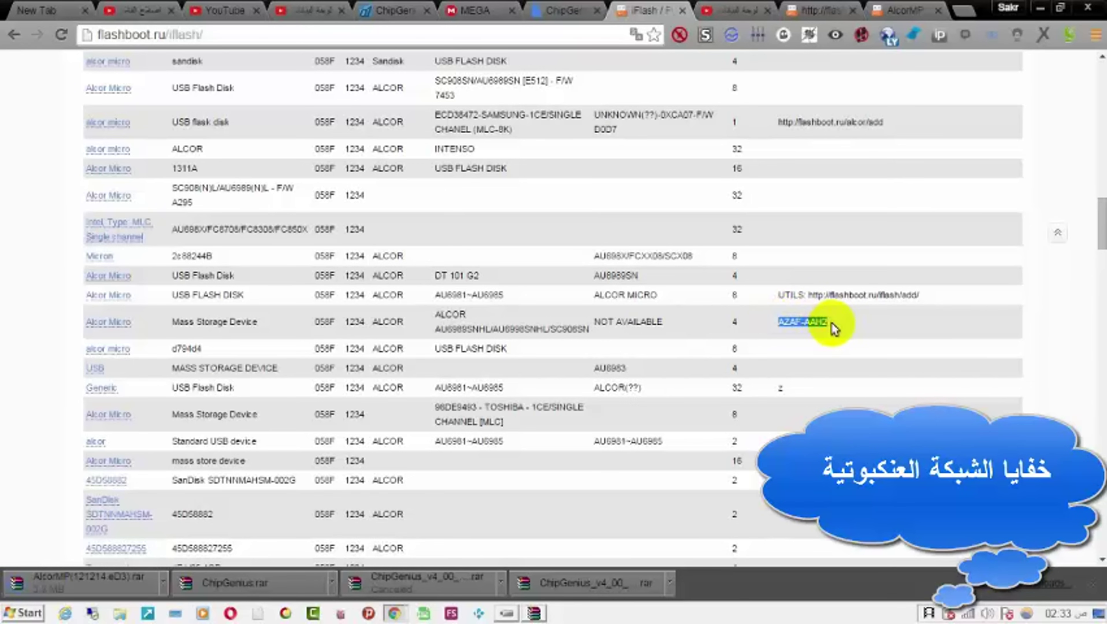
pyautogui.rightClick(810, 323)
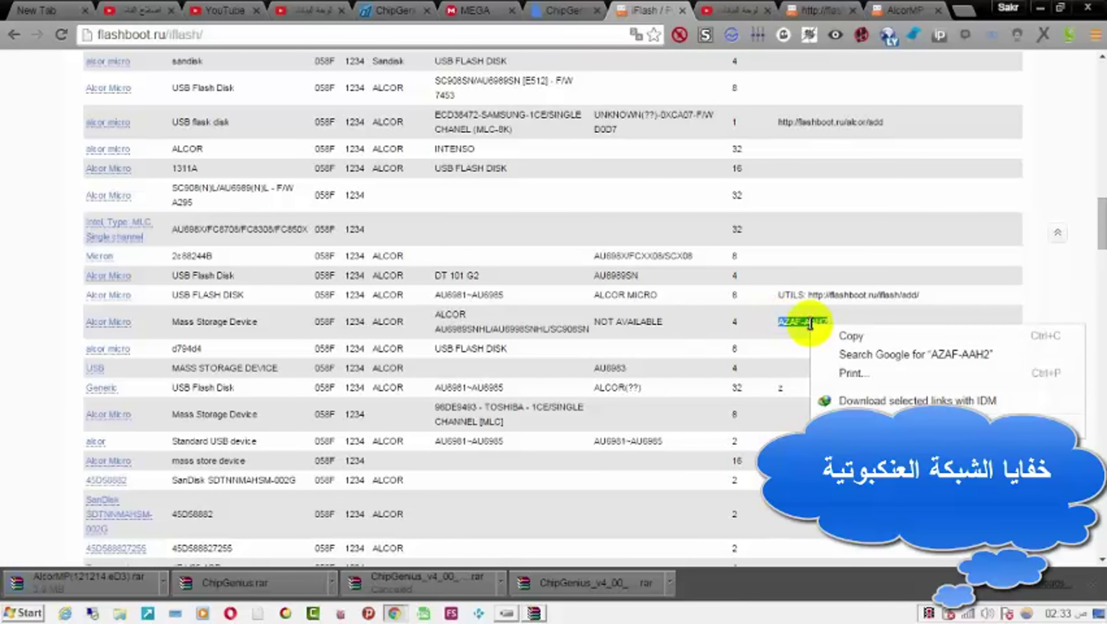
pyautogui.click(845, 334)
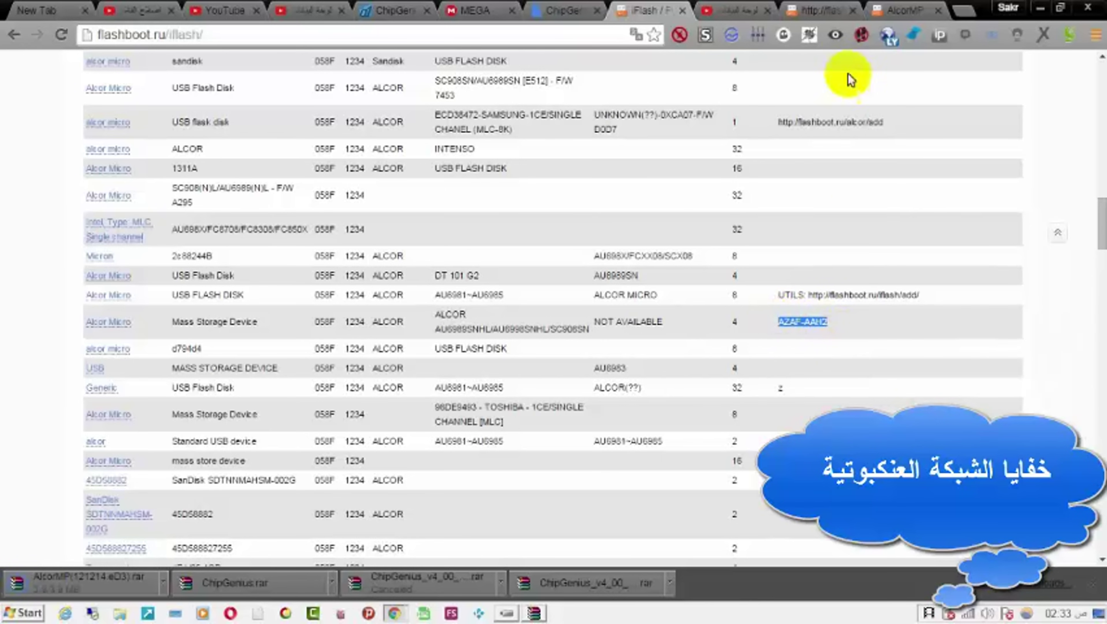
pyautogui.click(963, 9)
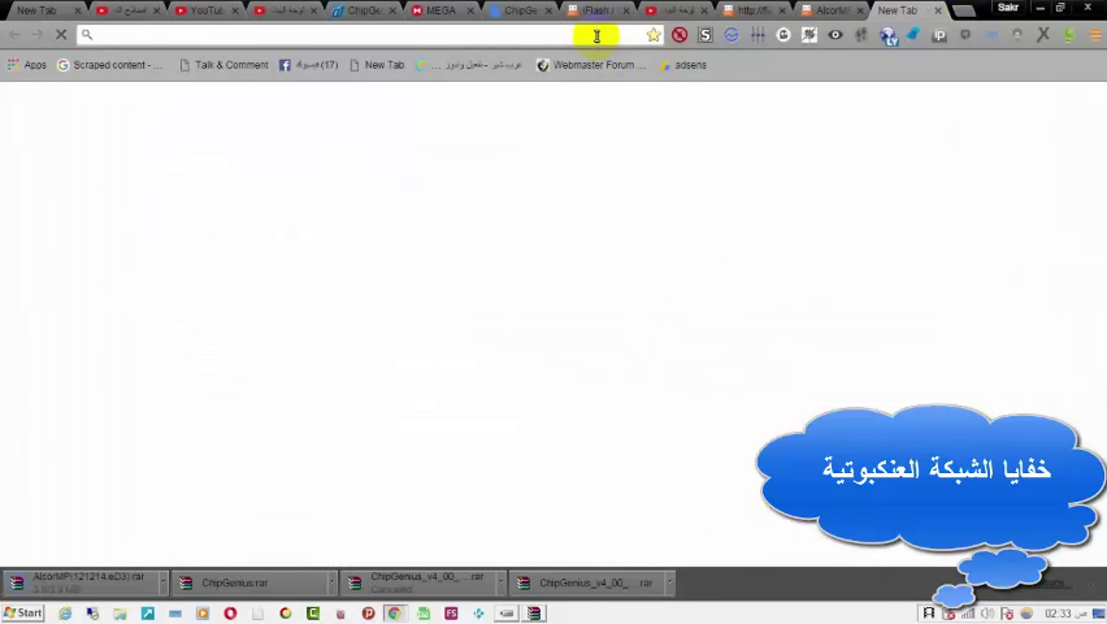
pyautogui.hotkey('ctrl', 'v')
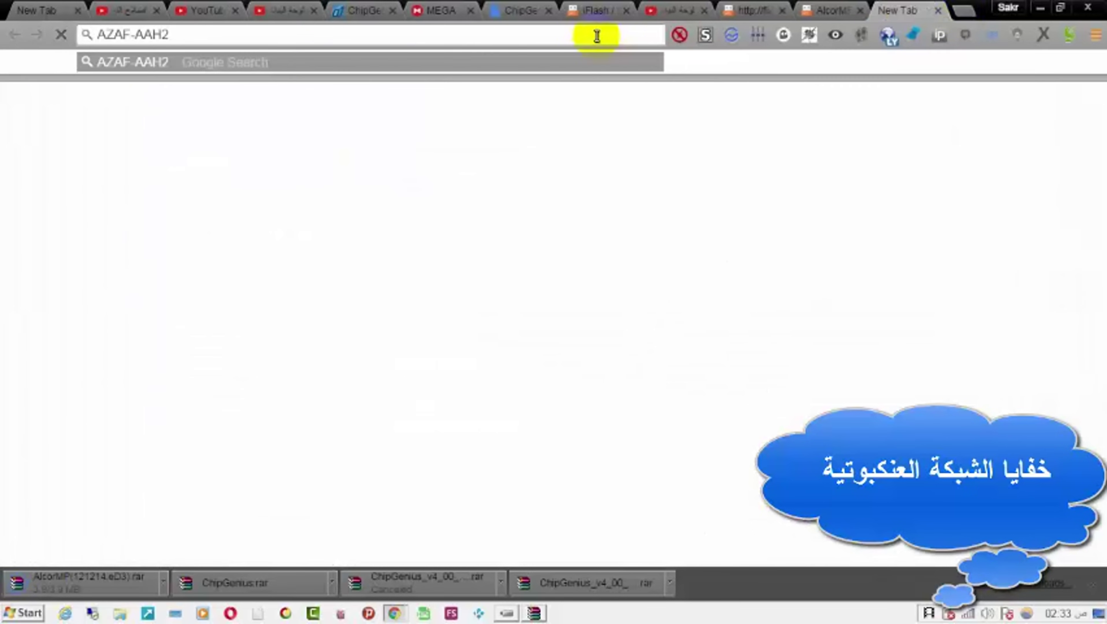
pyautogui.press('Return')
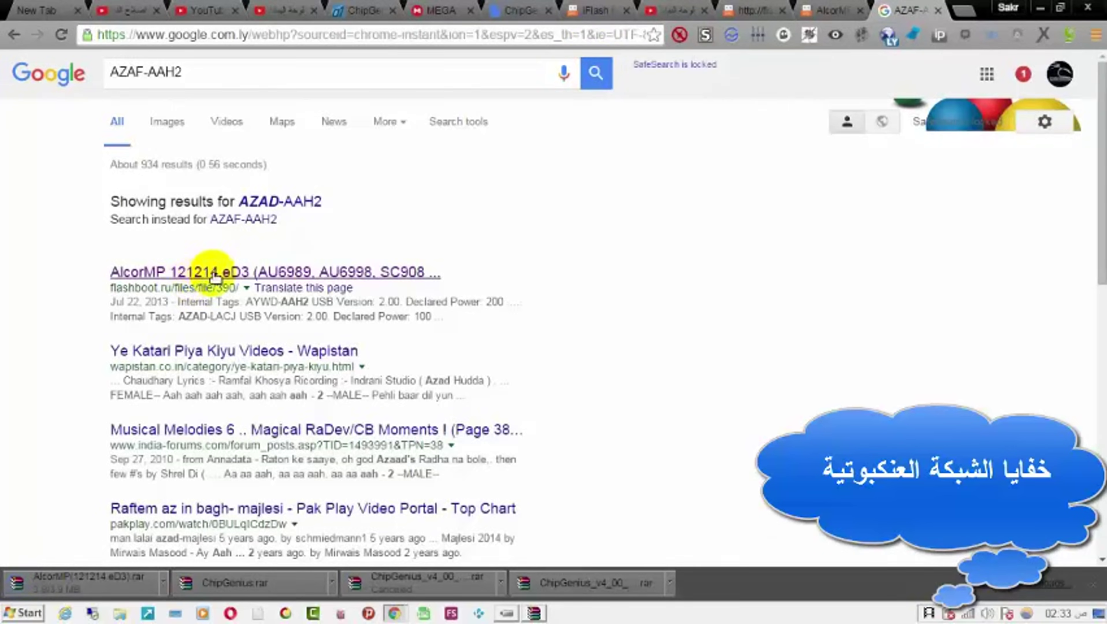
# Check the controller, VID and PID details on the AlcorMP 121214.eD3 FlashBoot.ru page and return to the search results.
pyautogui.click(238, 280)
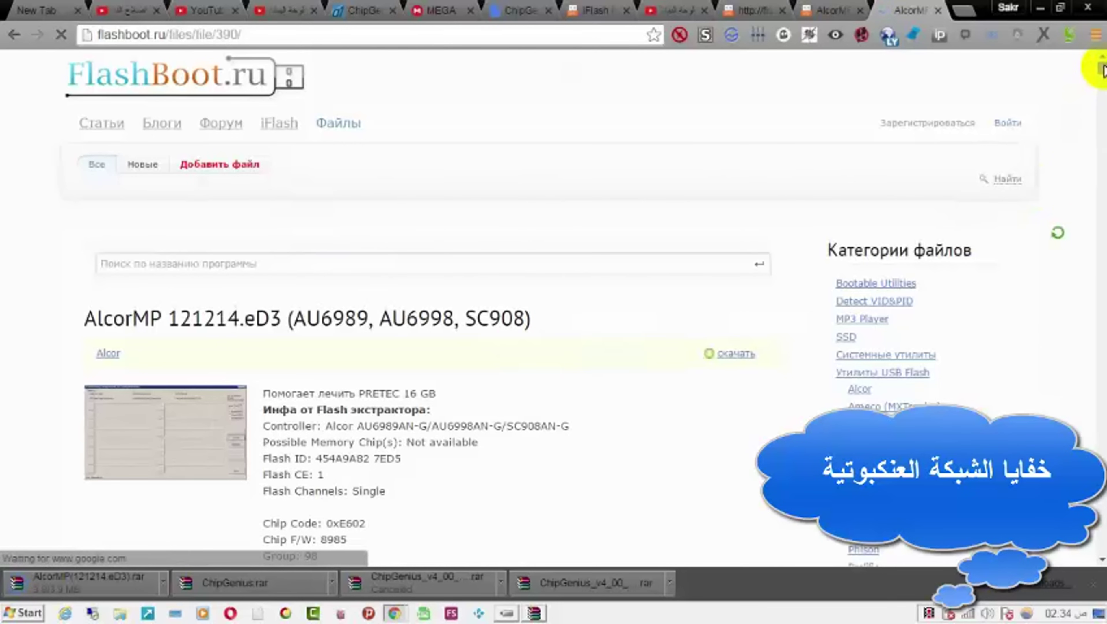
pyautogui.scroll(-5, 1101, 67)
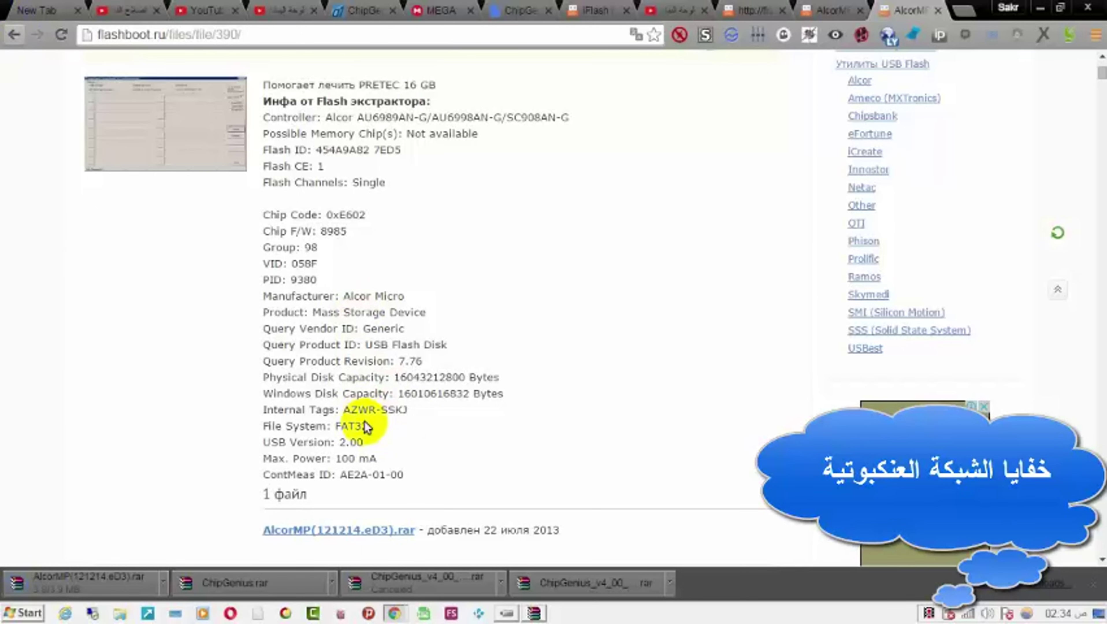
pyautogui.hotkey('alt', 'Left')
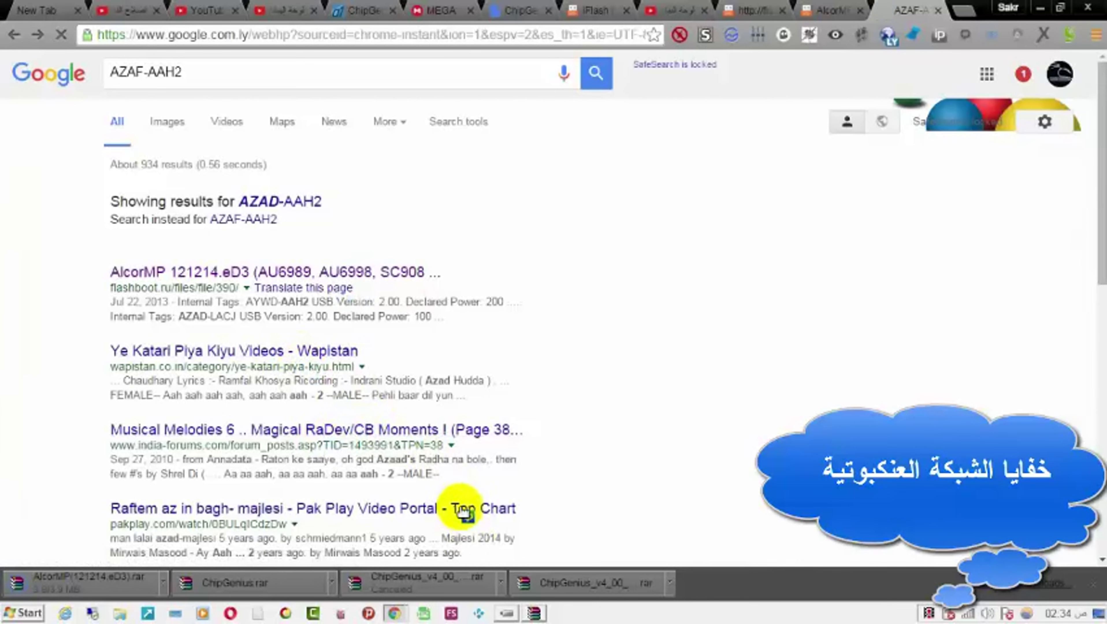
pyautogui.moveTo(1101, 251); pyautogui.dragTo(1068, 221)
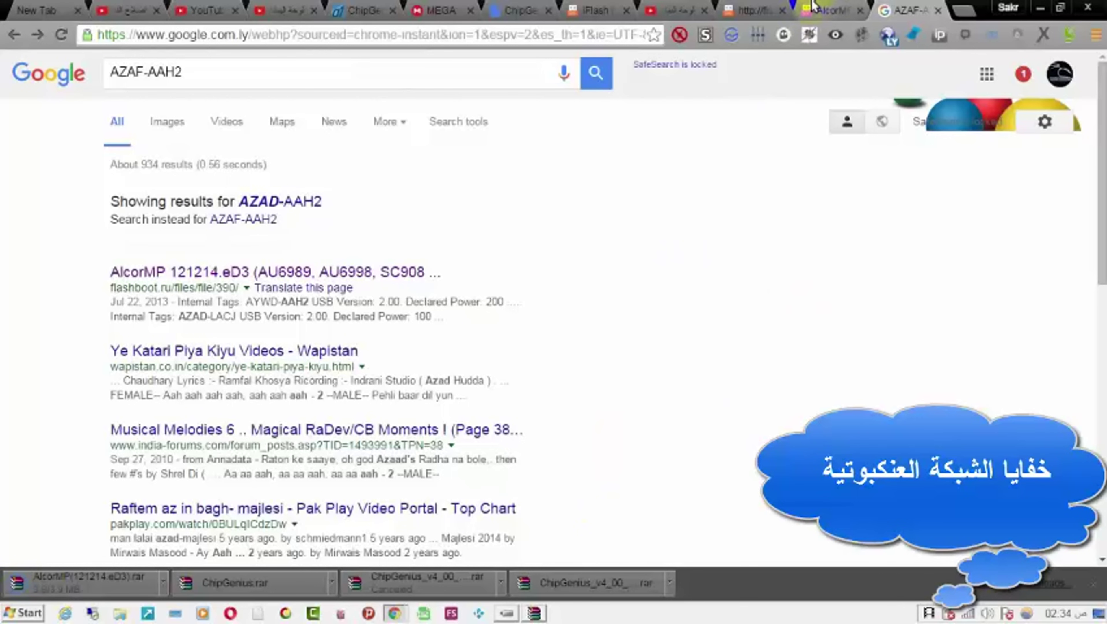
# Return to the iFlash database results and go back to the first entries of the list.
pyautogui.click(802, 9)
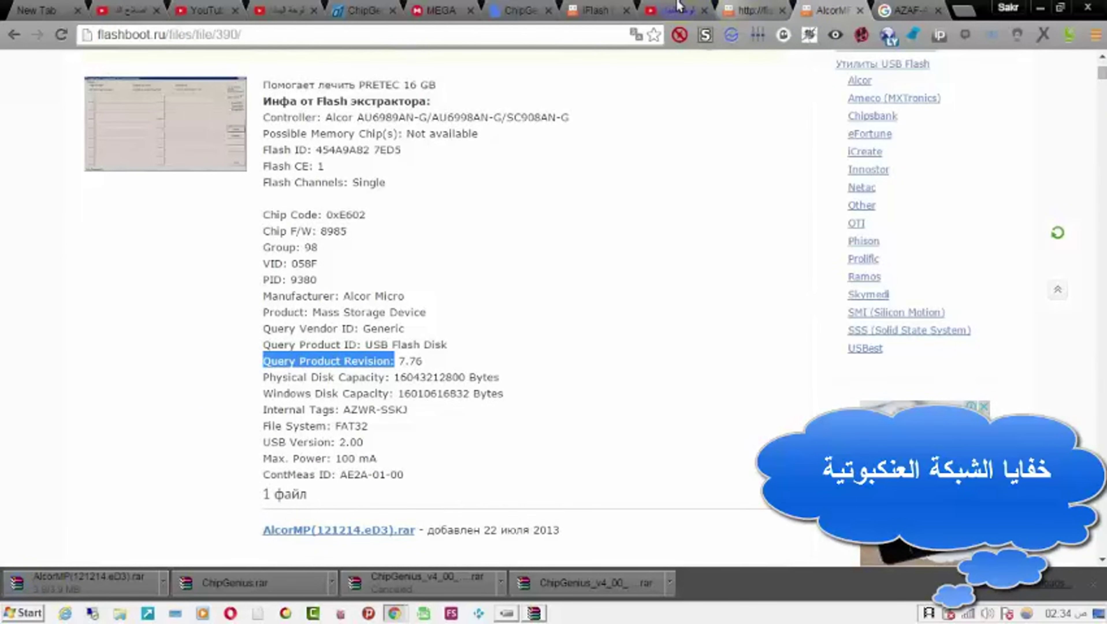
pyautogui.click(748, 10)
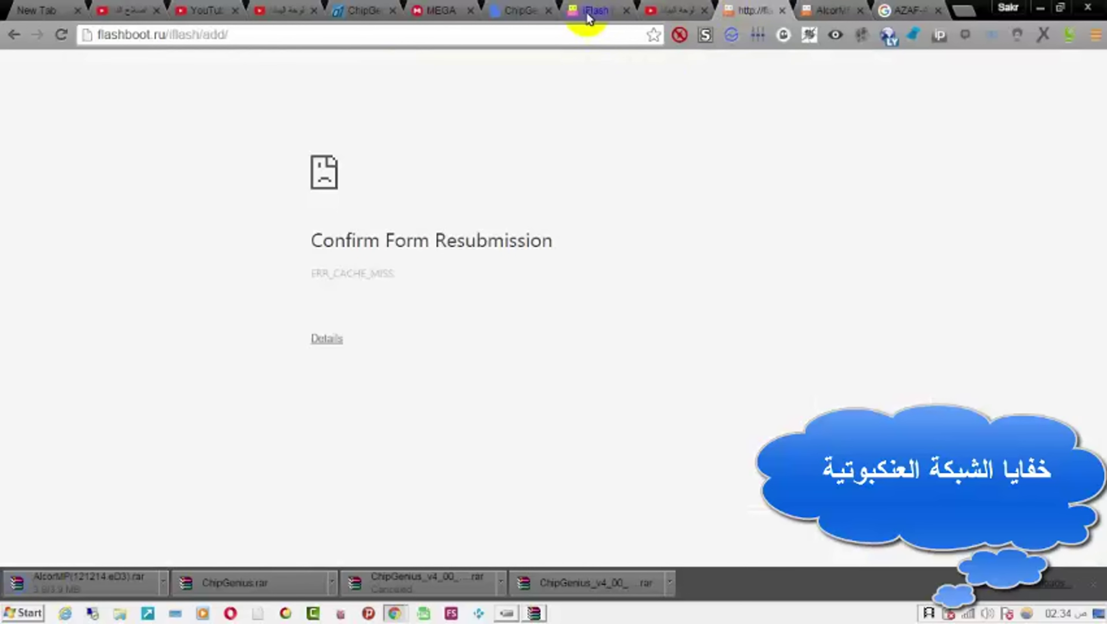
pyautogui.click(596, 11)
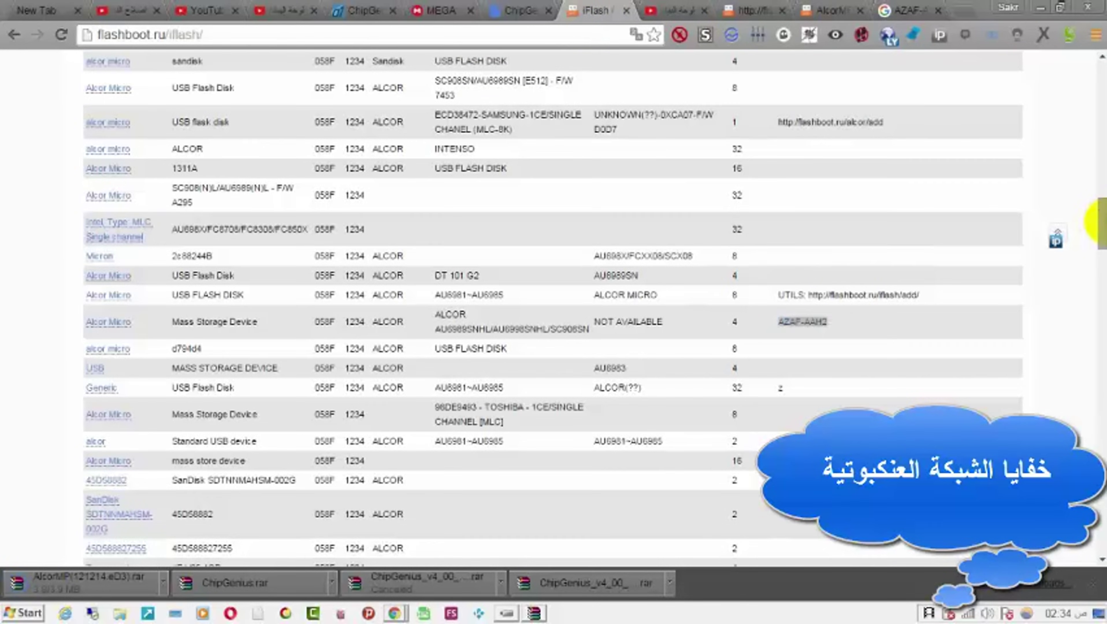
pyautogui.click(1097, 192)
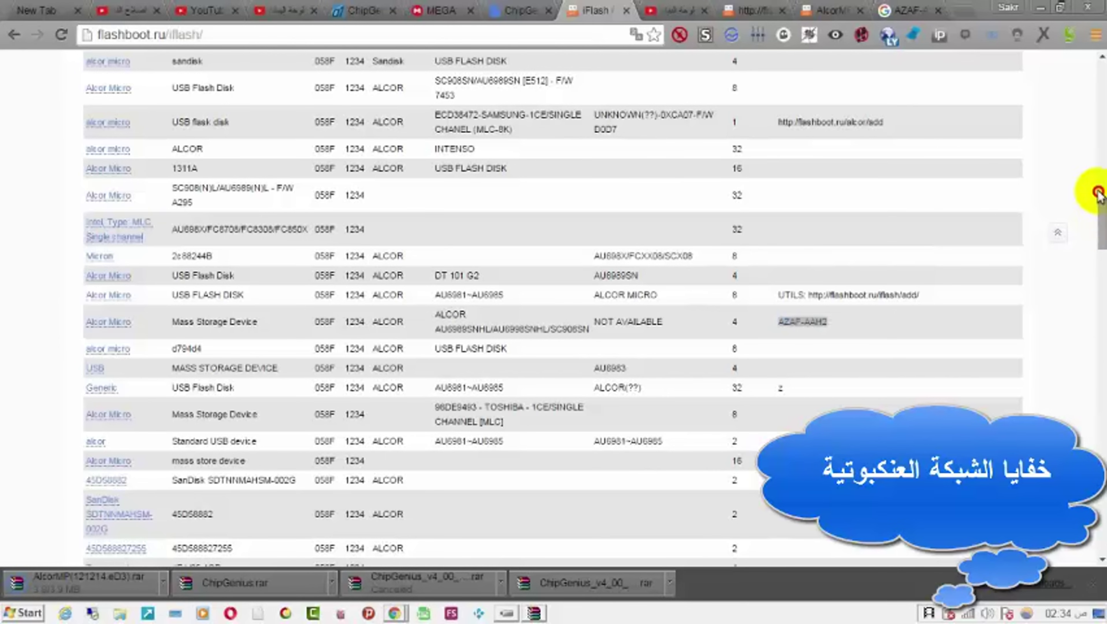
pyautogui.moveTo(1101, 217); pyautogui.dragTo(1087, 99)
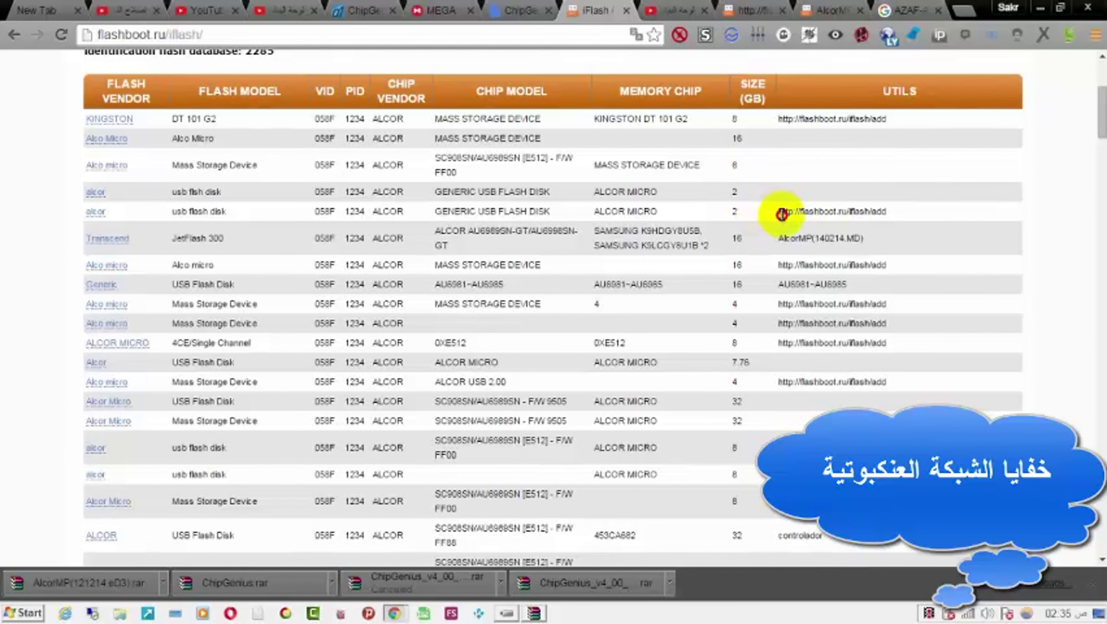
# Check the utility link of the 2 GB alcor entry and the size and chip vendor of the Transcend JetFlash 300 entry.
pyautogui.moveTo(780, 211); pyautogui.dragTo(887, 213)
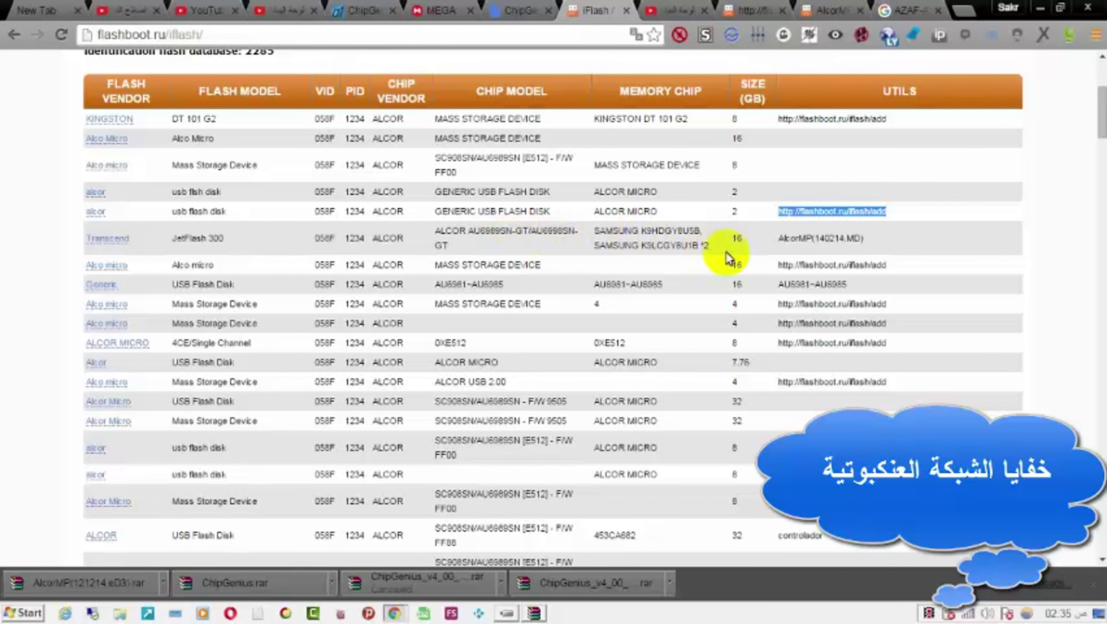
pyautogui.moveTo(733, 238); pyautogui.dragTo(750, 238)
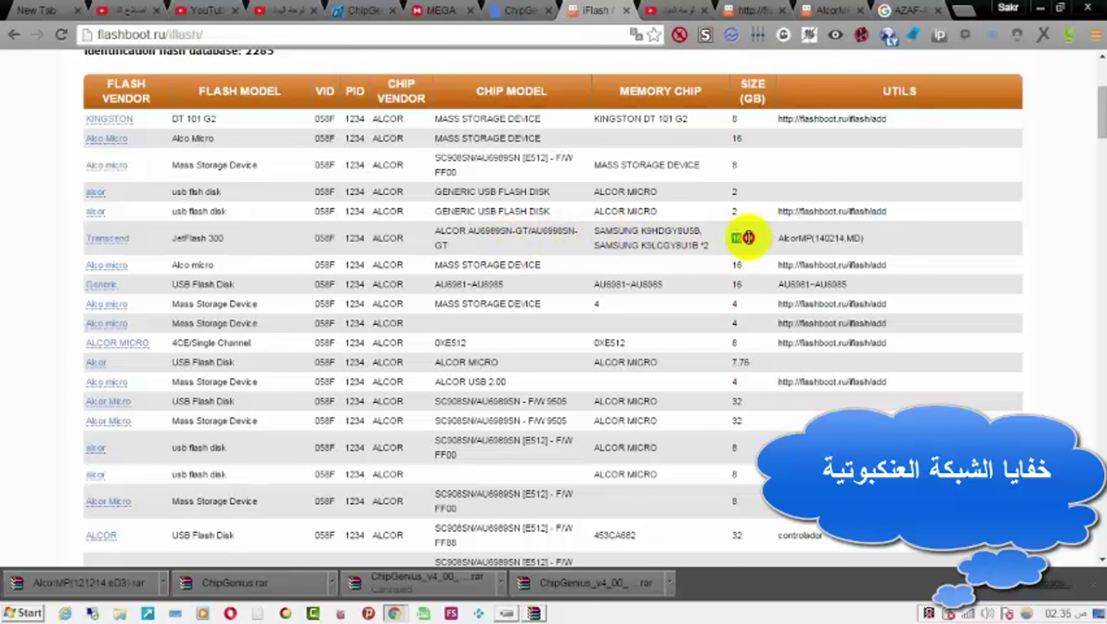
pyautogui.moveTo(404, 238); pyautogui.dragTo(390, 237)
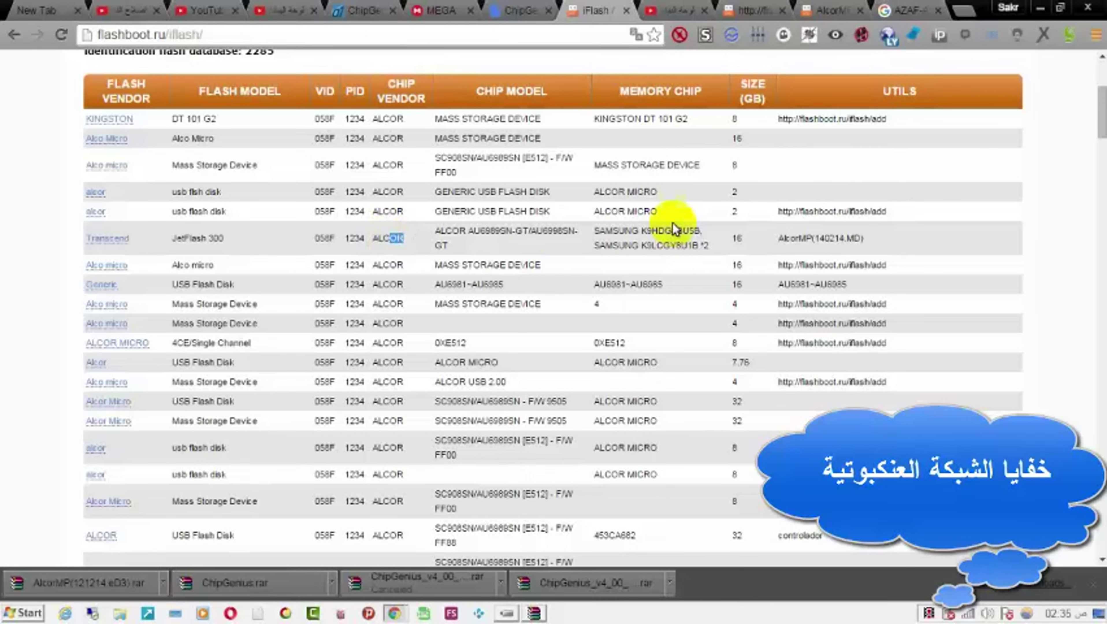
pyautogui.click(770, 233)
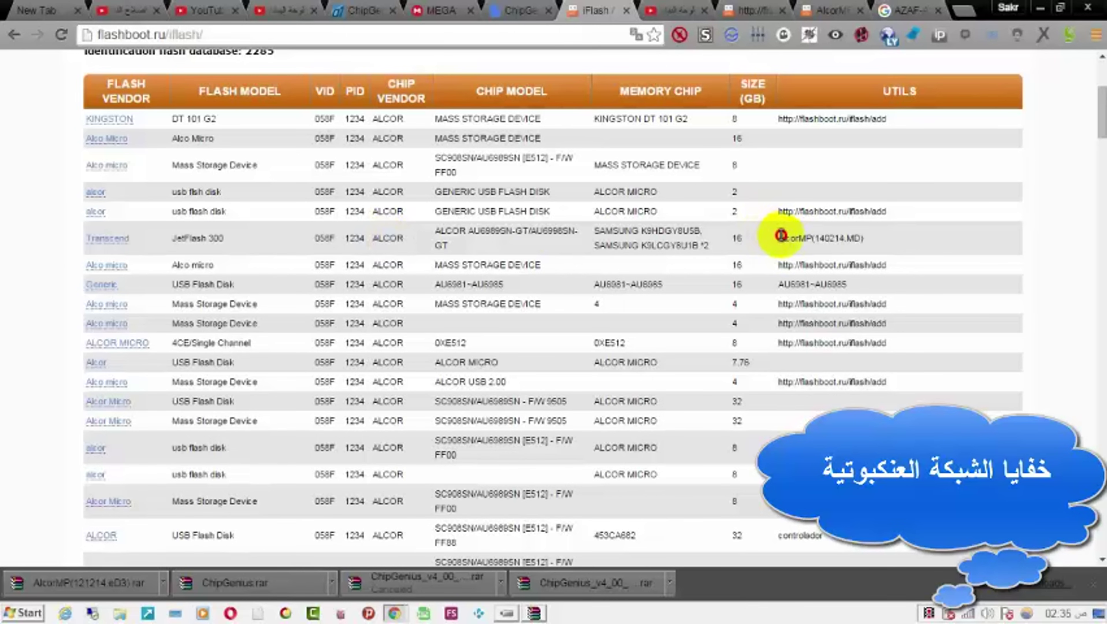
# Copy the utility name AlcorMP(140214.MD) from the Transcend JetFlash 300 entry and search Google for it.
pyautogui.moveTo(780, 236); pyautogui.dragTo(851, 243)
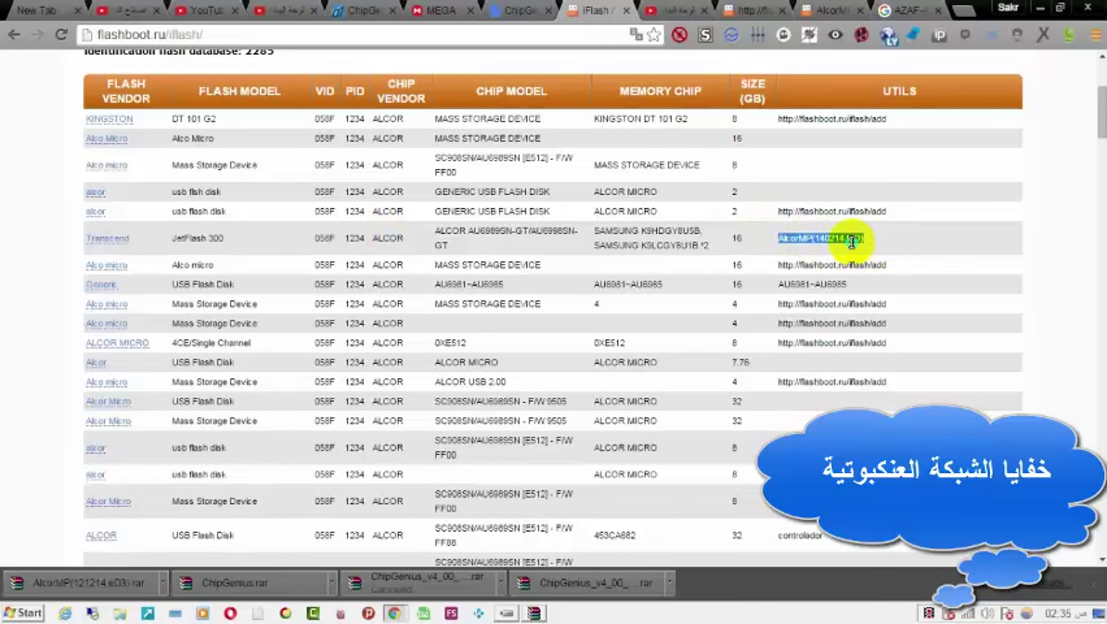
pyautogui.rightClick(851, 243)
pyautogui.click(833, 250)
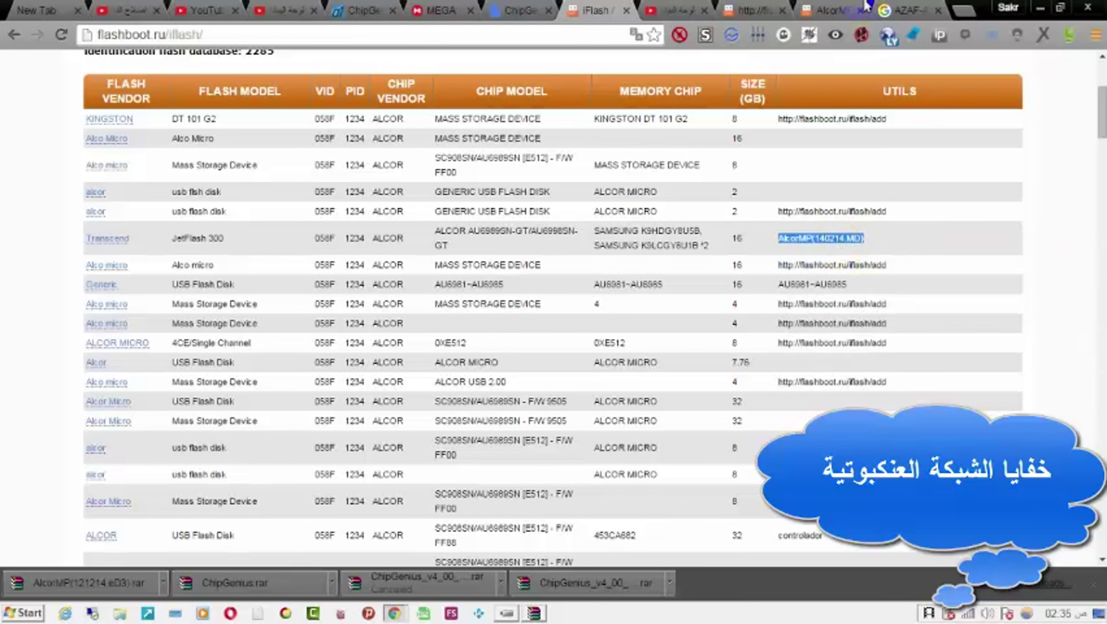
pyautogui.click(903, 6)
pyautogui.moveTo(437, 72); pyautogui.dragTo(18, 83)
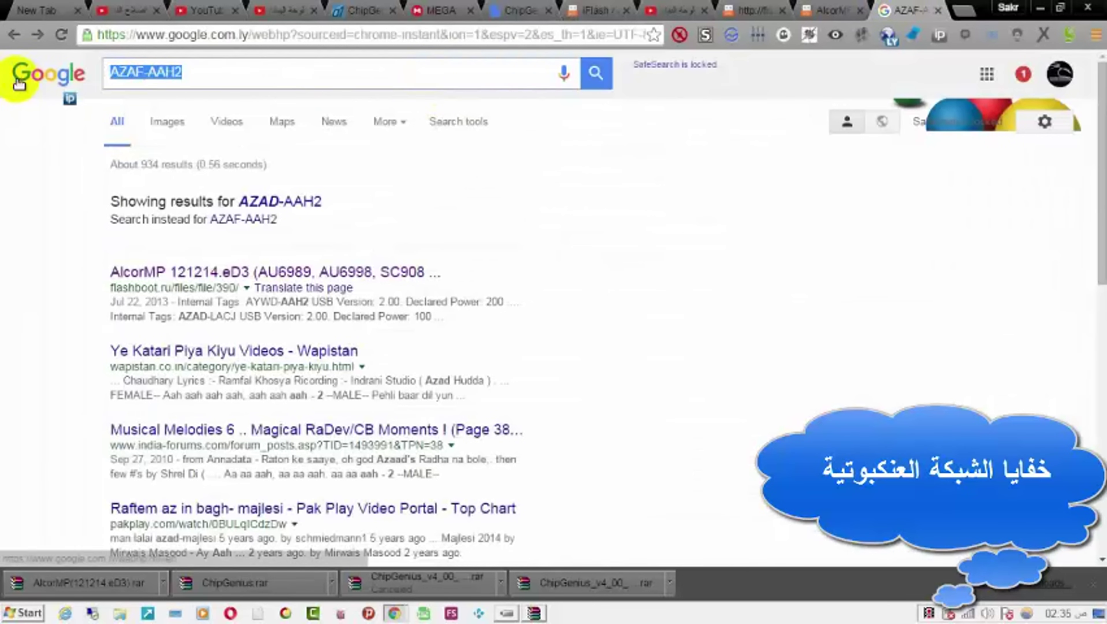
pyautogui.hotkey('ctrl', 'v')
pyautogui.press('Return')
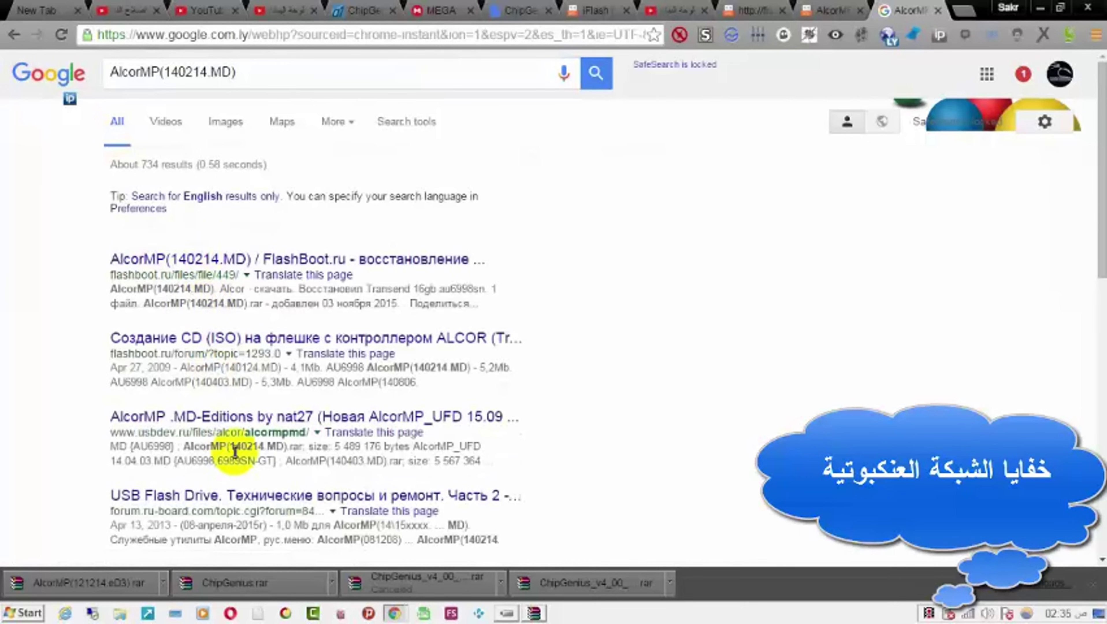
# Start downloading AlcorMP(140214.MD).rar from its FlashBoot.ru page, cancel the download and return to the search results.
pyautogui.click(250, 263)
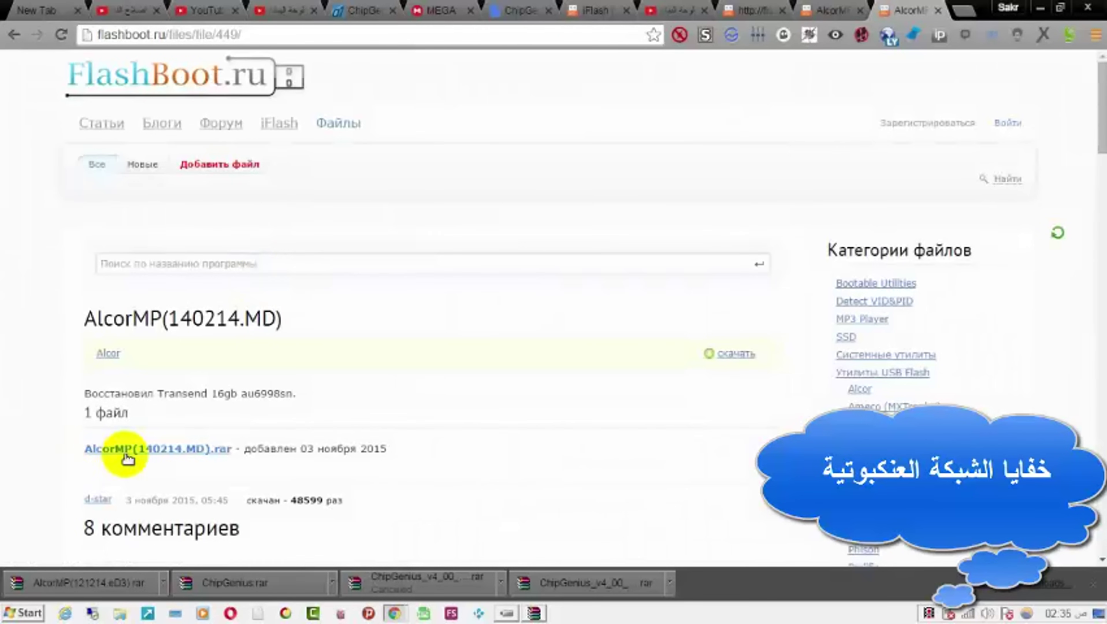
pyautogui.click(142, 452)
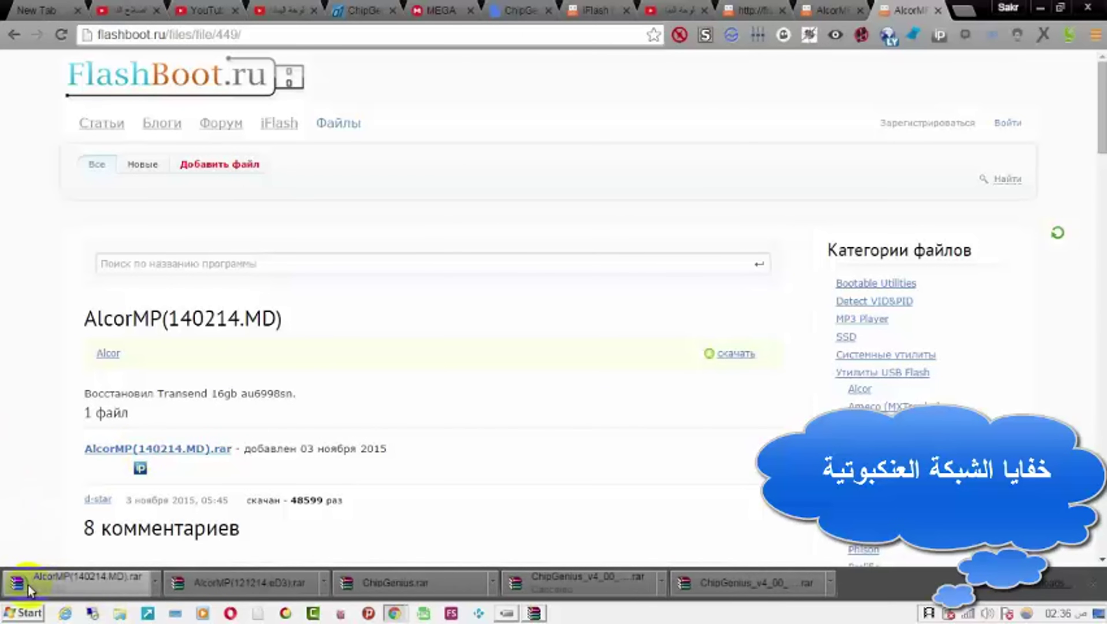
pyautogui.rightClick(58, 583)
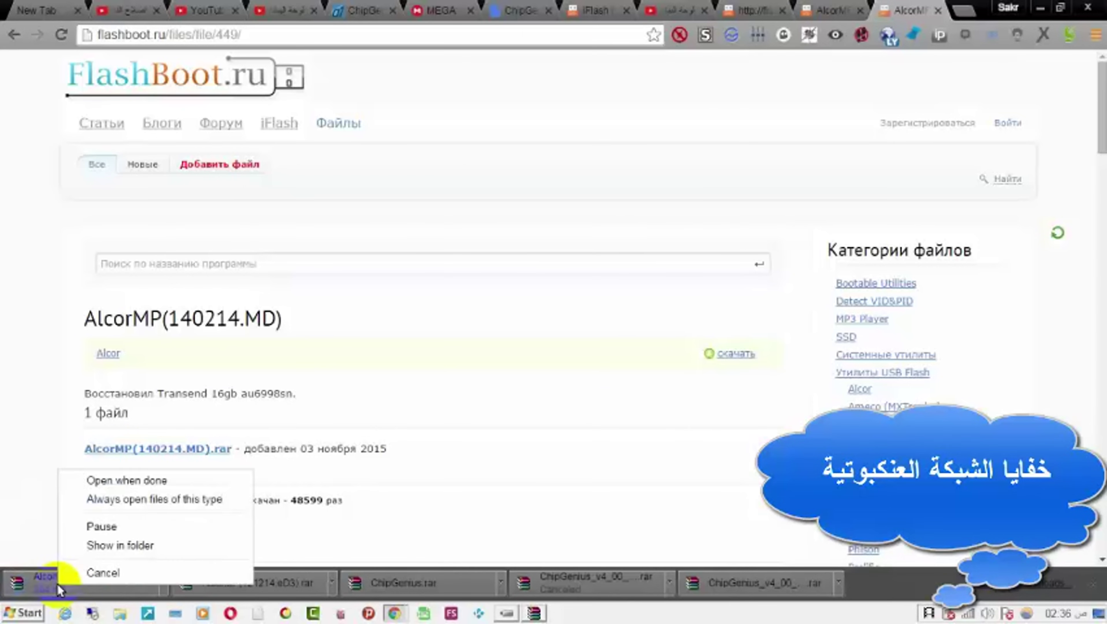
pyautogui.click(88, 573)
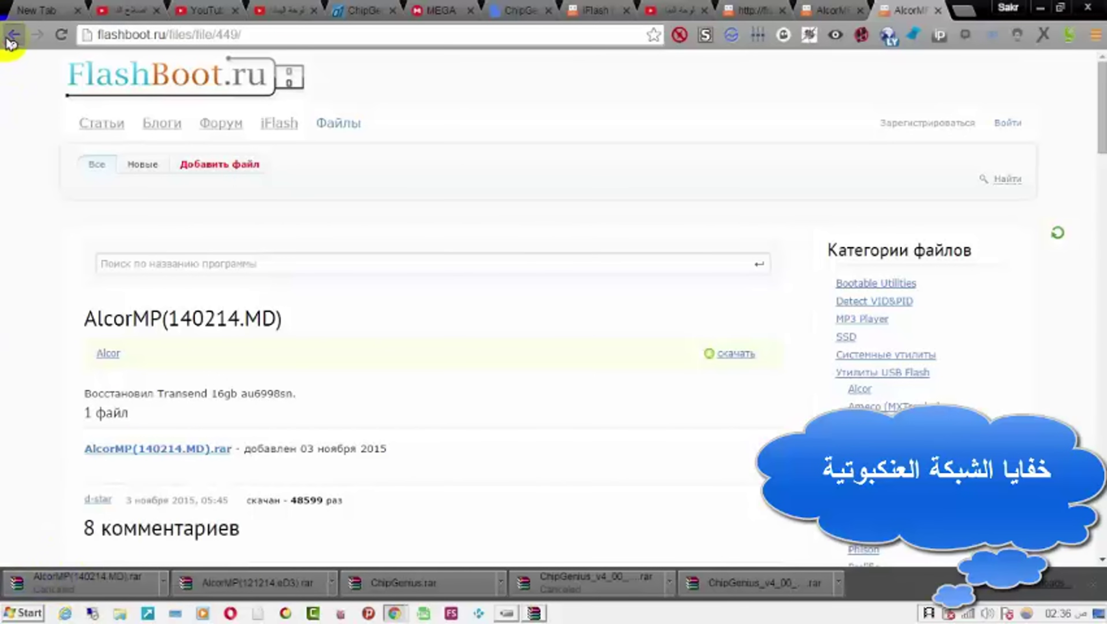
pyautogui.click(14, 35)
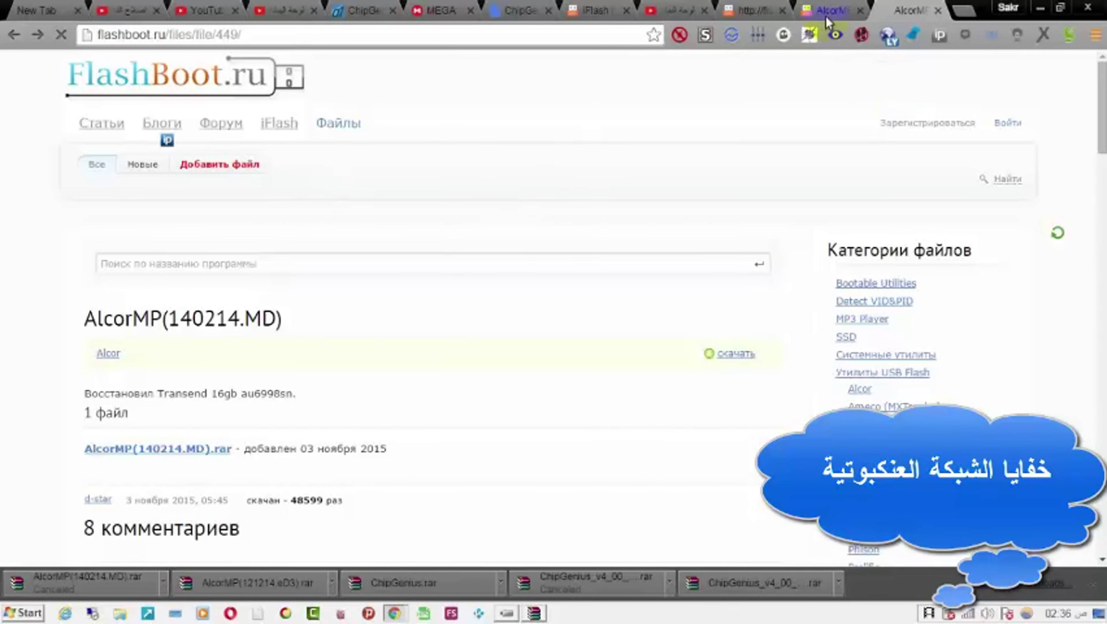
# Review the utility link of the 2 GB alcor entry in iFlash, then highlight the AlcorMP(140214.MD) query in Google.
pyautogui.click(600, 5)
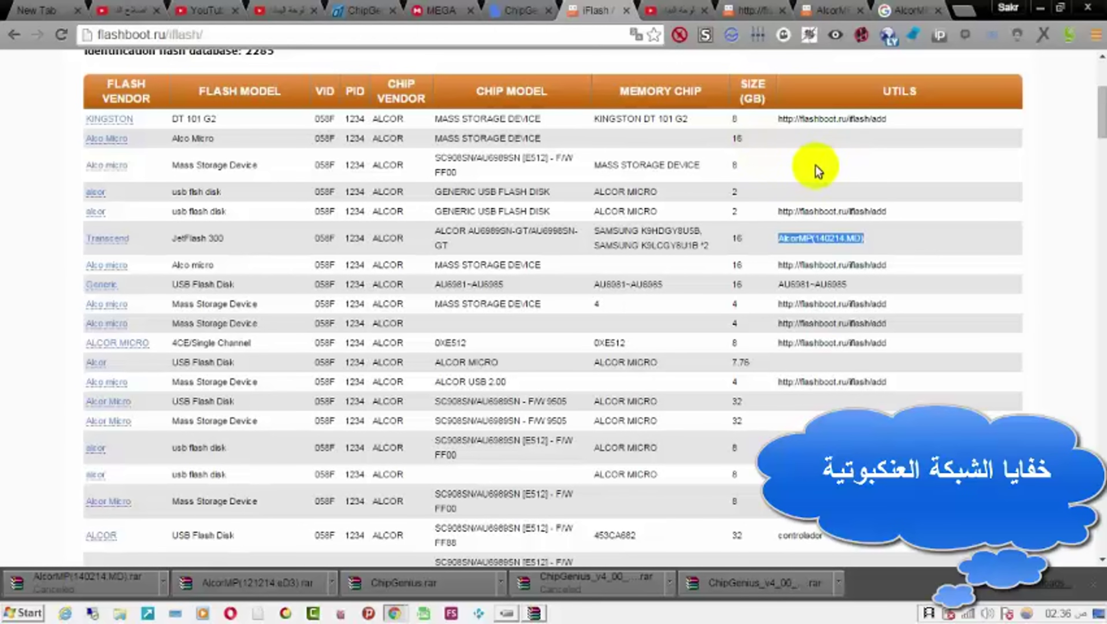
pyautogui.moveTo(777, 211); pyautogui.dragTo(871, 210)
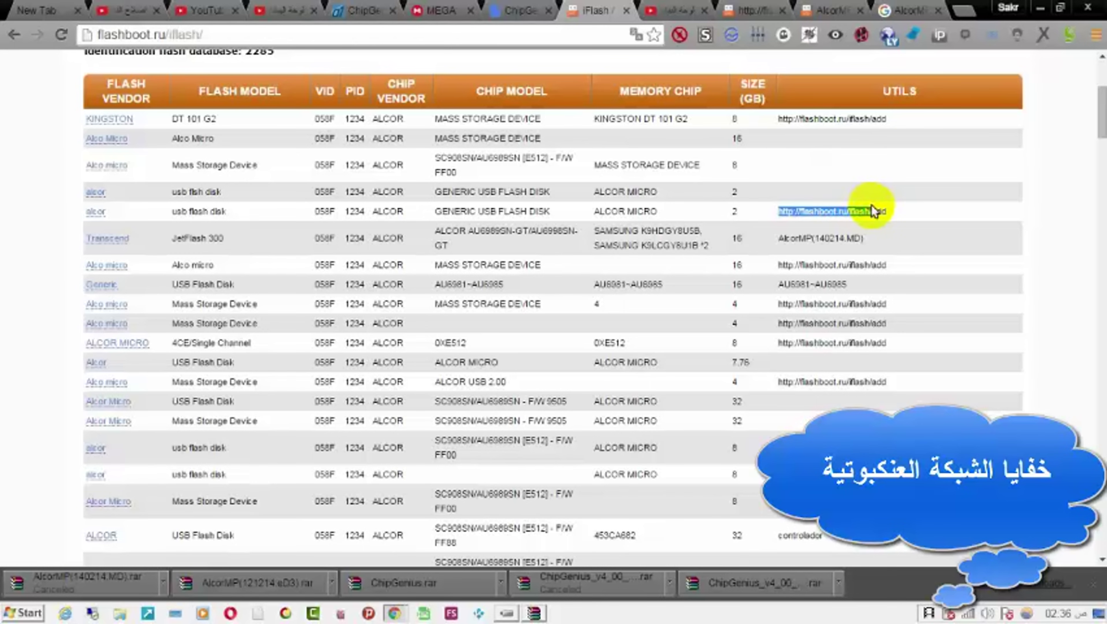
pyautogui.click(904, 10)
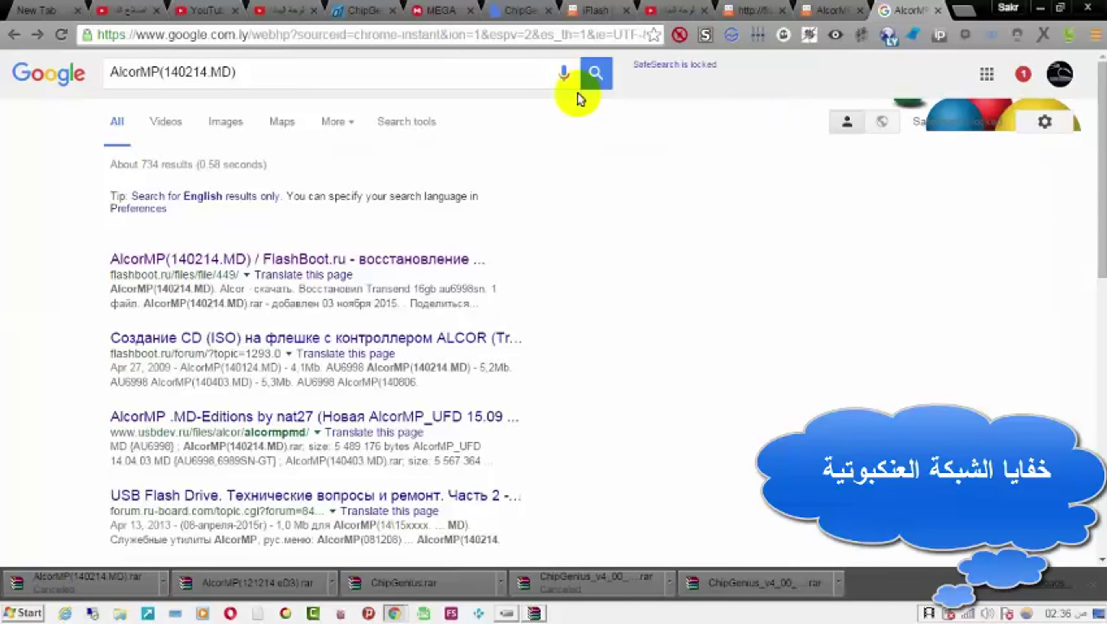
pyautogui.moveTo(434, 66); pyautogui.dragTo(115, 88)
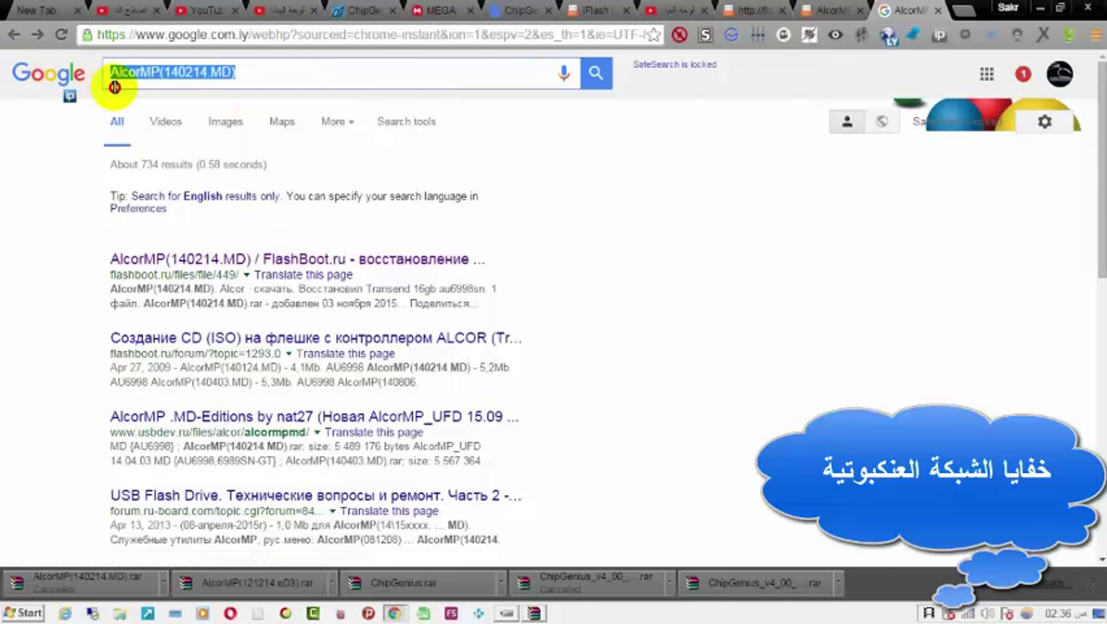
# Switch to ChipGenius and highlight AU6989AN in the controller part number.
pyautogui.click(497, 582)
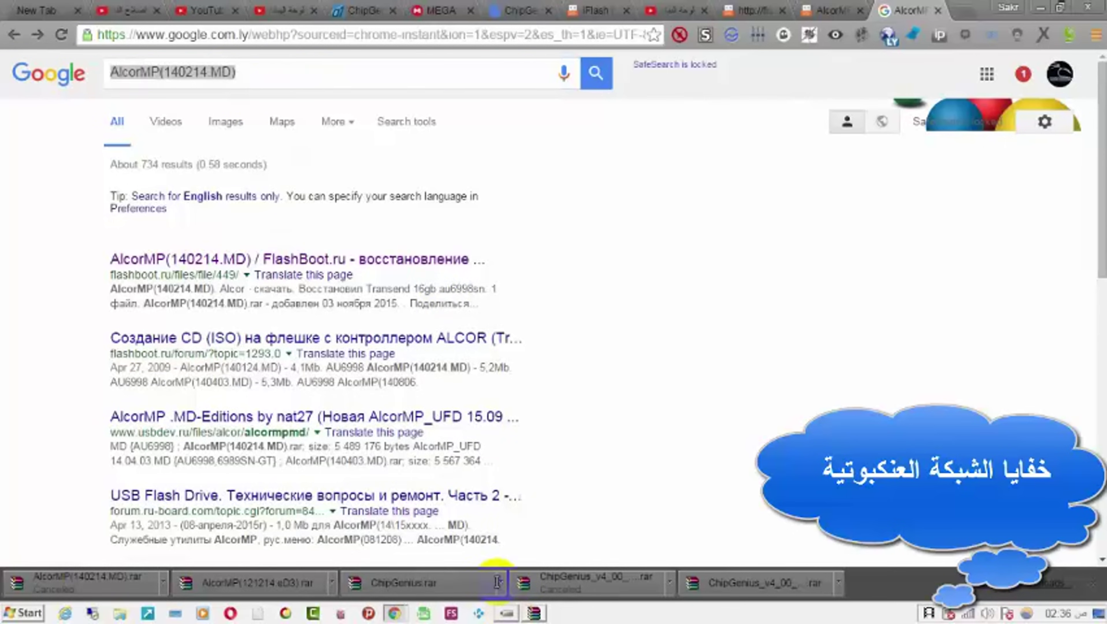
pyautogui.moveTo(206, 536); pyautogui.dragTo(233, 538)
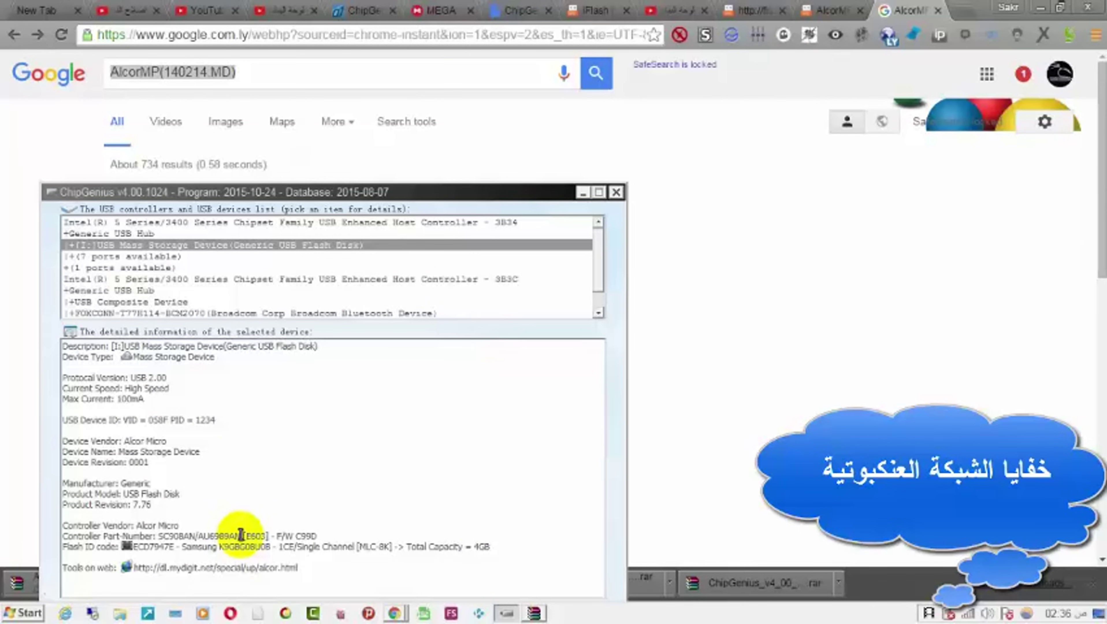
pyautogui.moveTo(238, 533); pyautogui.dragTo(214, 533)
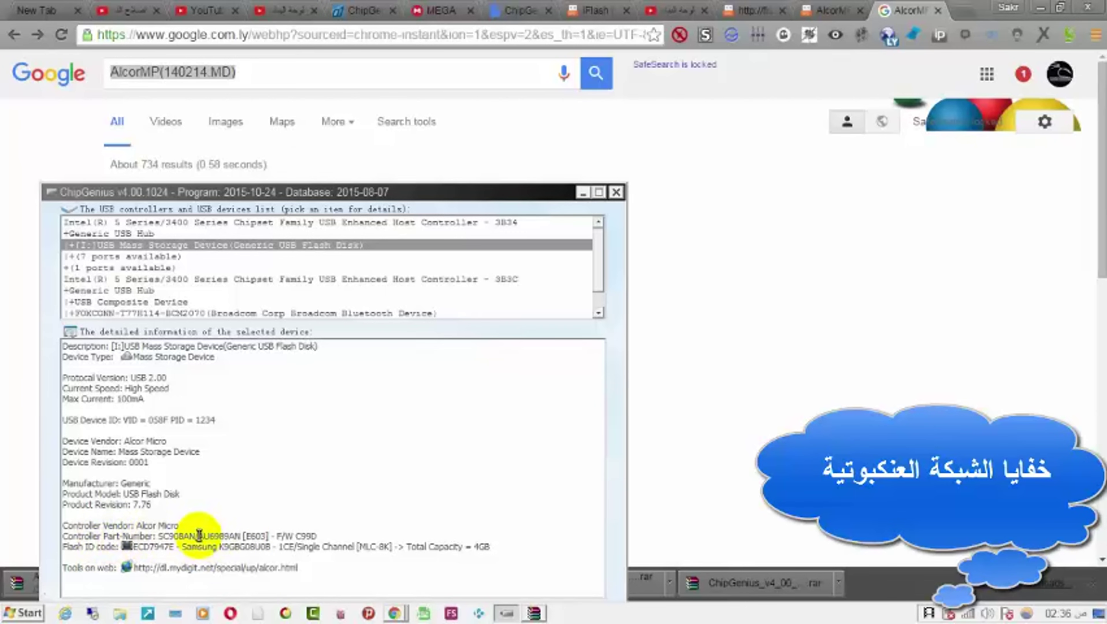
# Highlight AU6989AN in ChipGenius, dismiss the clipboard notice, minimize the program and search Google for "AN 6989 AN 16GB".
pyautogui.moveTo(199, 535); pyautogui.dragTo(243, 535)
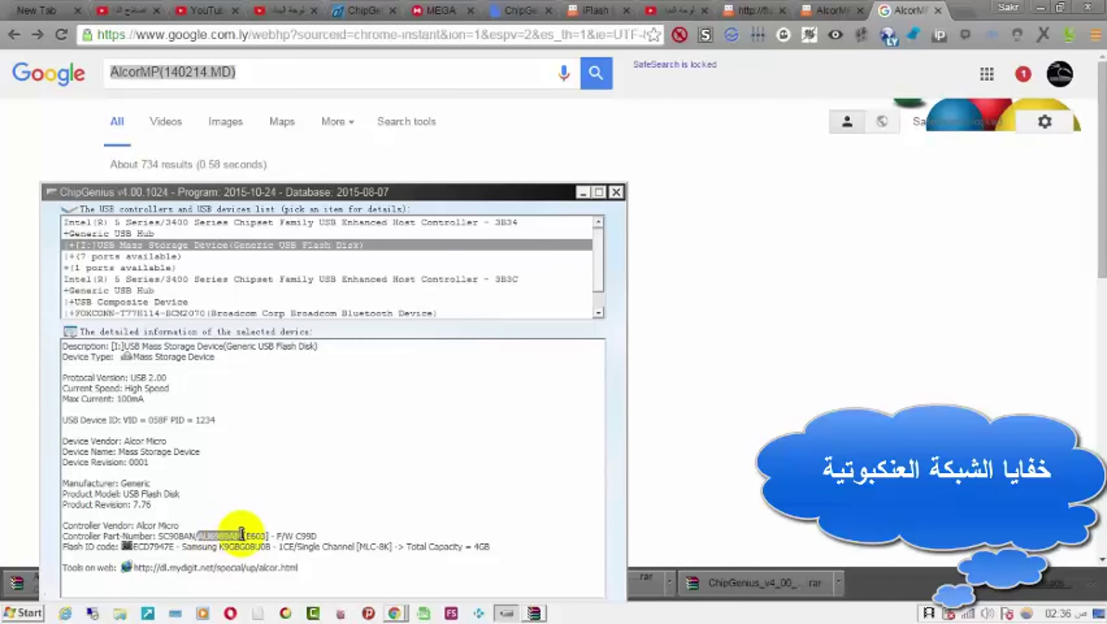
pyautogui.click(241, 533)
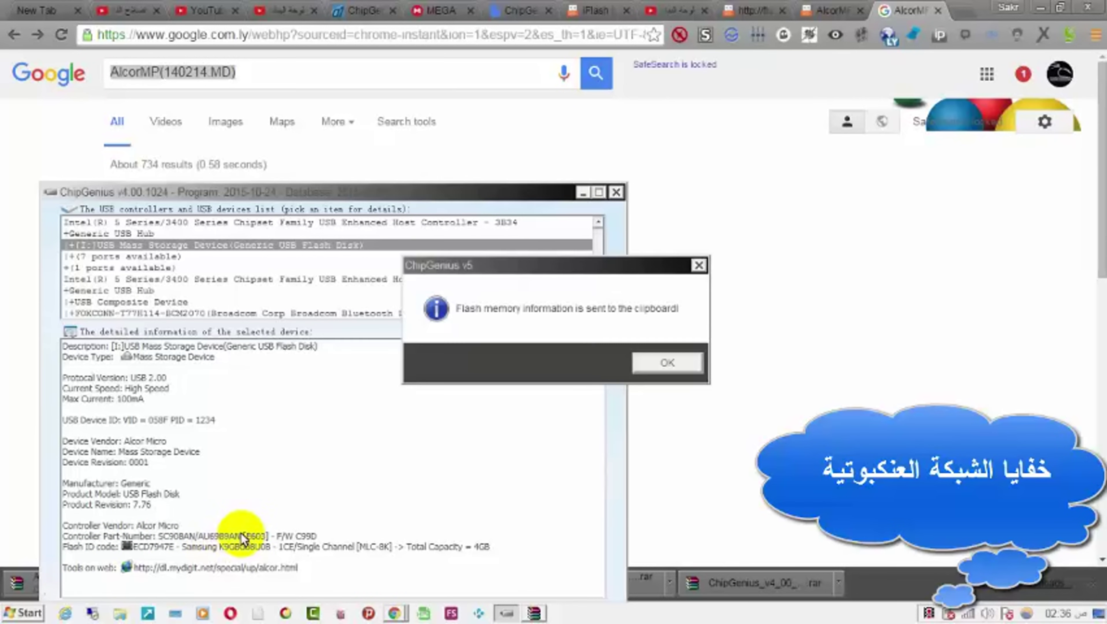
pyautogui.click(656, 362)
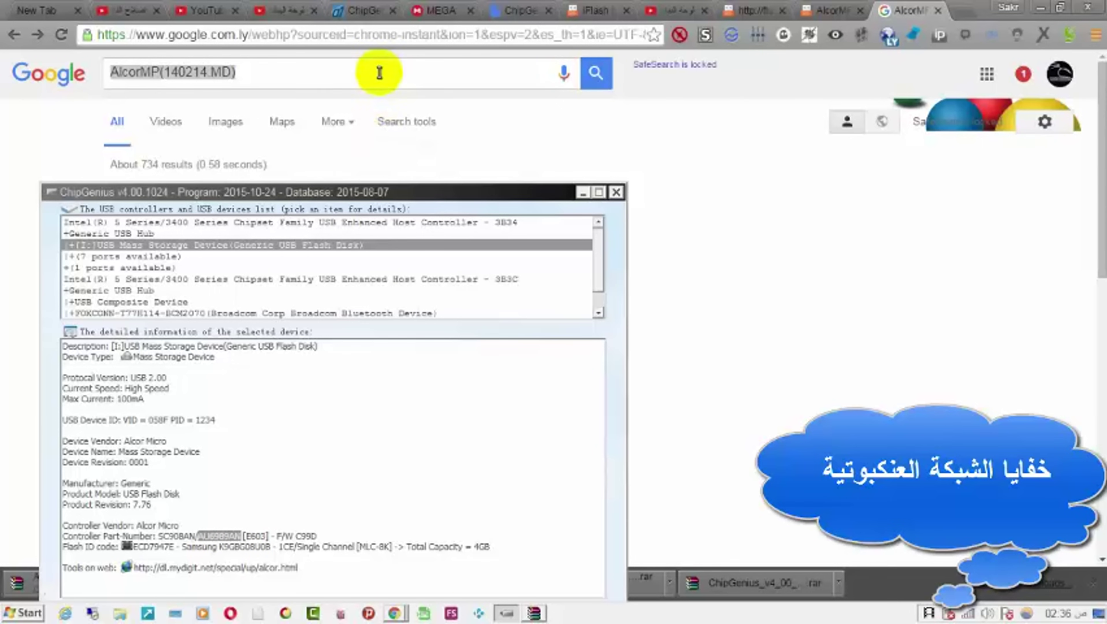
pyautogui.hotkey('alt', 'Tab')
pyautogui.hotkey('ctrl', 'v')
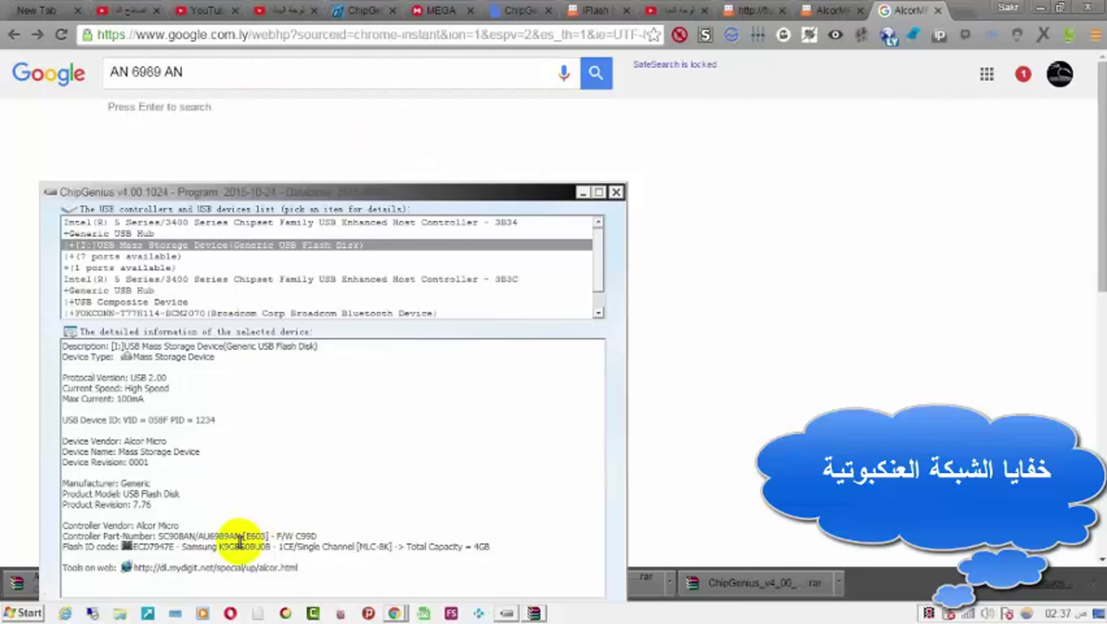
pyautogui.click(582, 194)
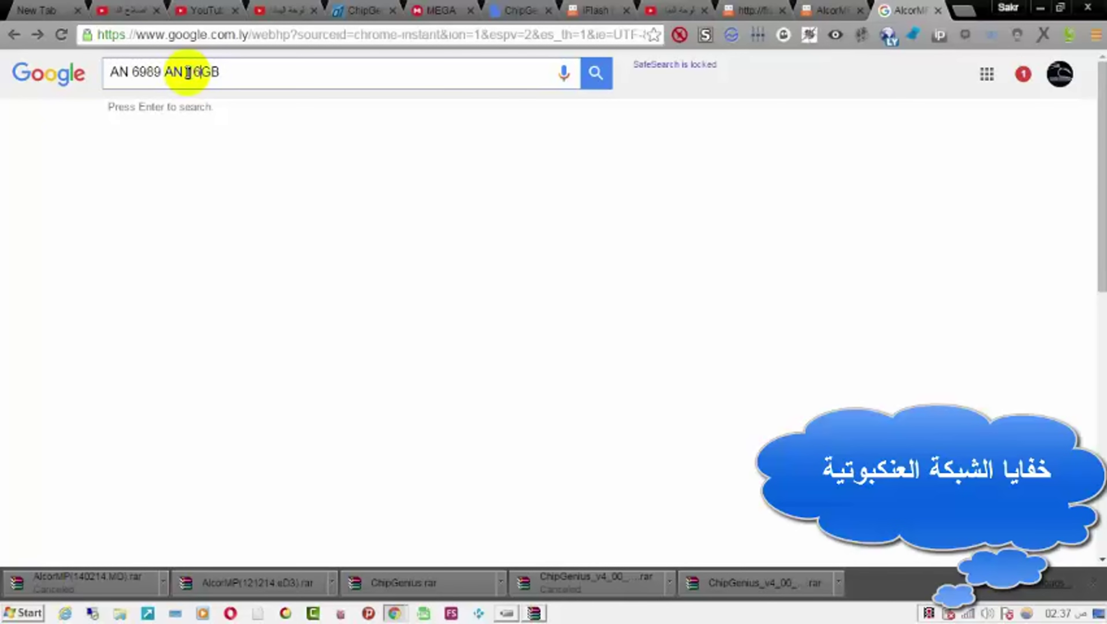
pyautogui.moveTo(188, 72); pyautogui.dragTo(259, 69)
pyautogui.click(597, 72)
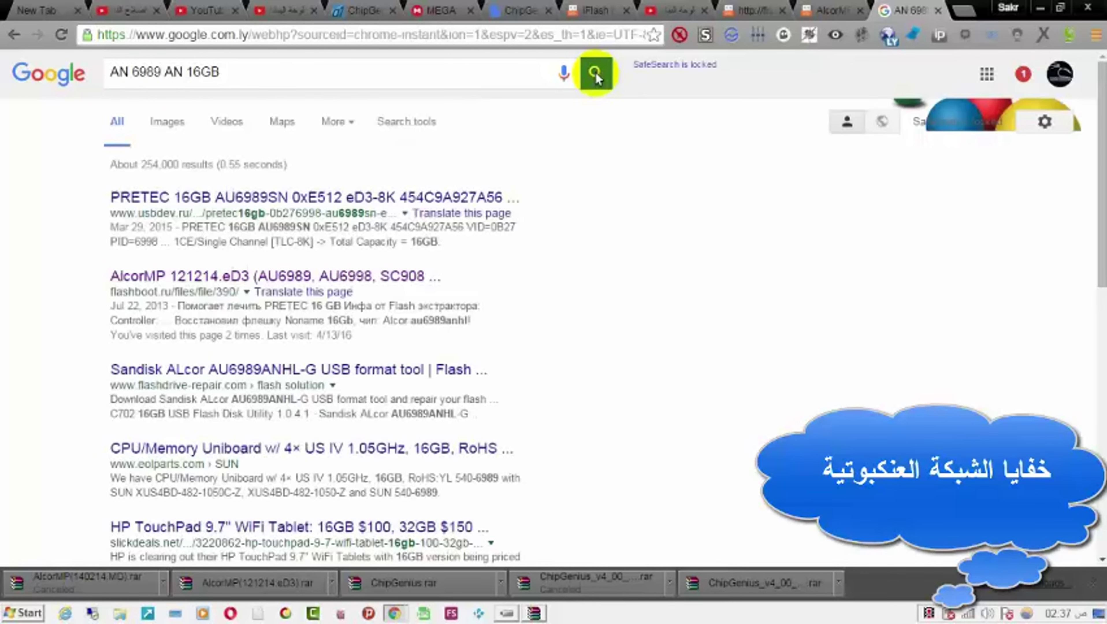
# Open the PRETEC 16GB AU6989SN result in a new tab, review the usbdev.ru forum page and close it.
pyautogui.rightClick(402, 203)
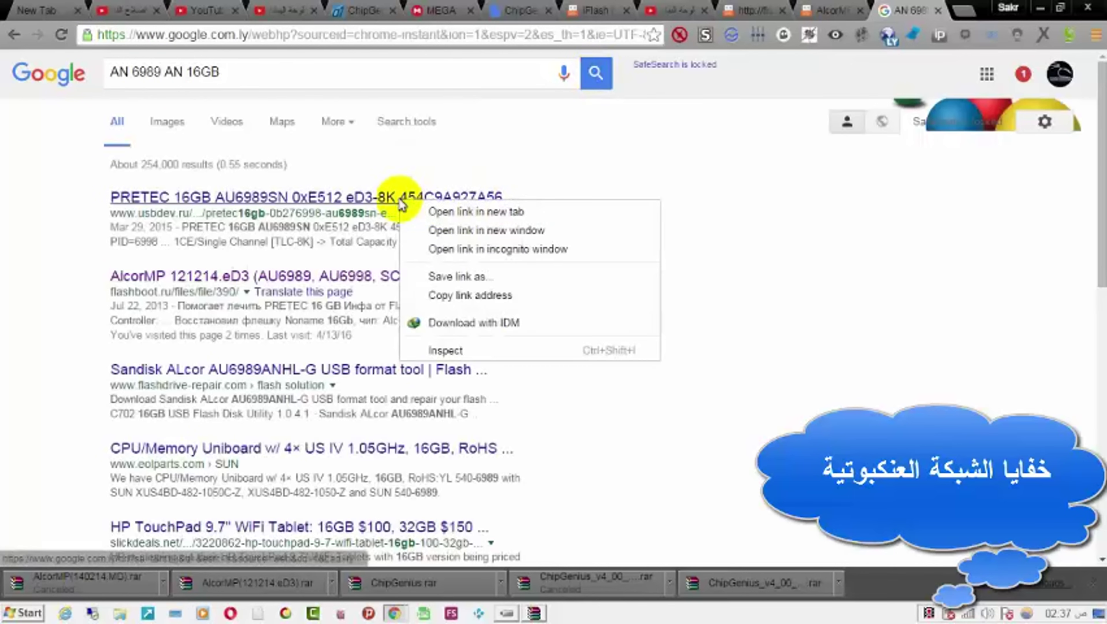
pyautogui.click(457, 211)
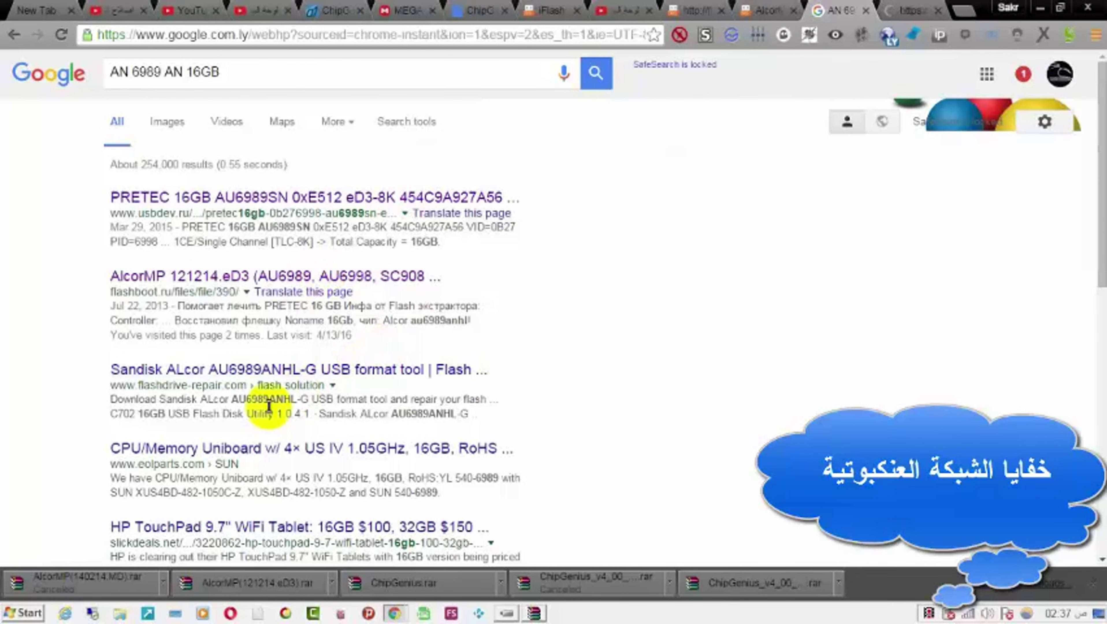
pyautogui.moveTo(1101, 245); pyautogui.dragTo(1072, 246)
pyautogui.click(906, 11)
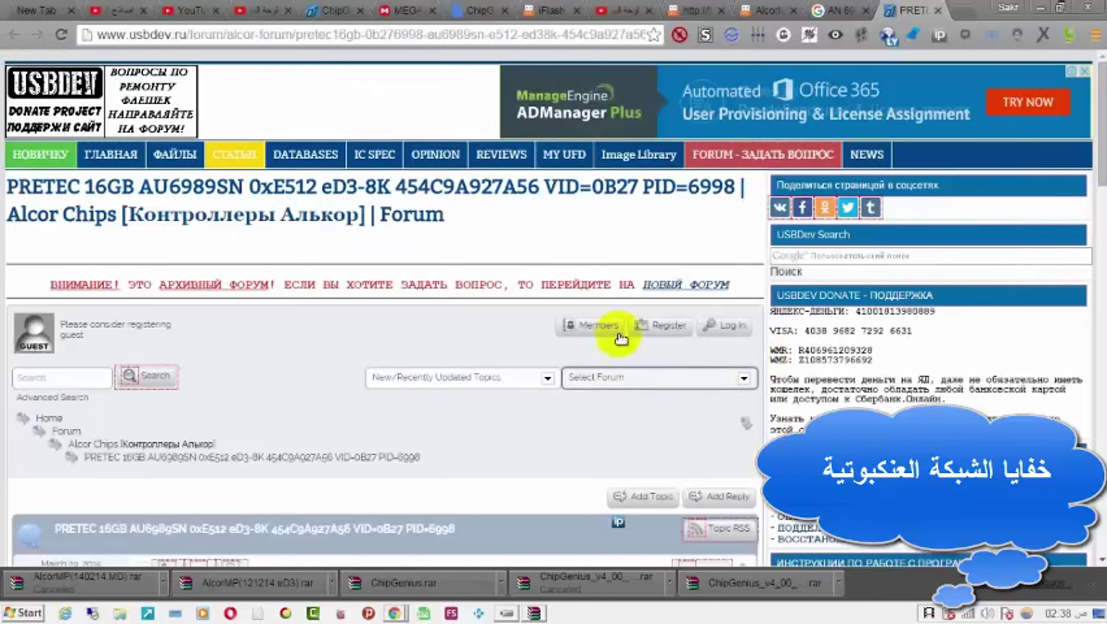
pyautogui.click(937, 11)
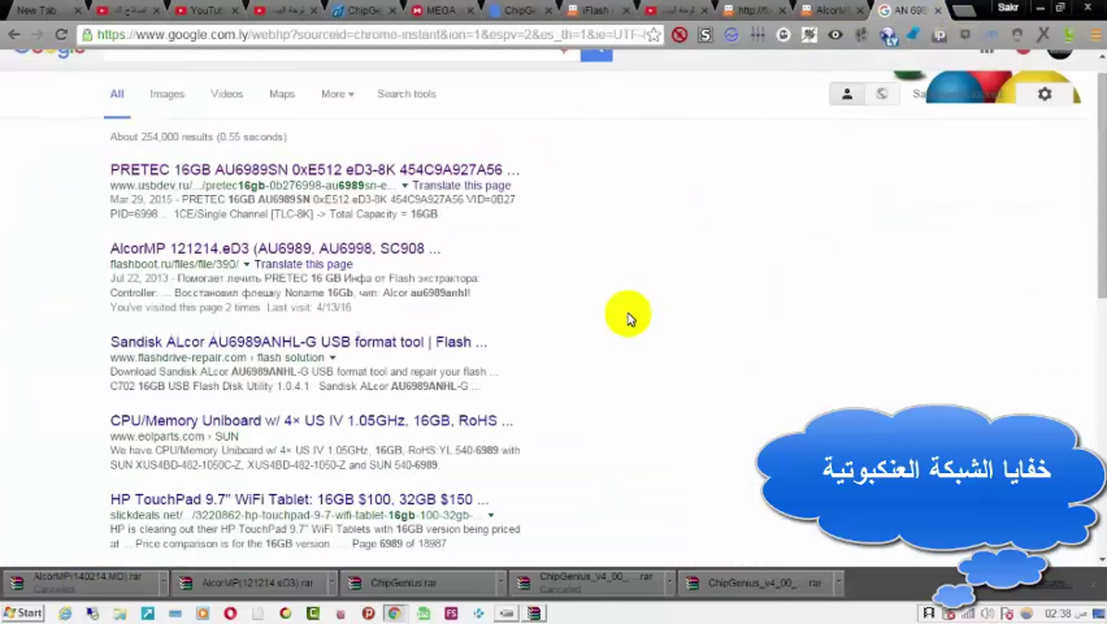
# Open the Sandisk ALcor AU6989ANHL-G USB format tool result in a new tab while staying on the search results.
pyautogui.rightClick(368, 346)
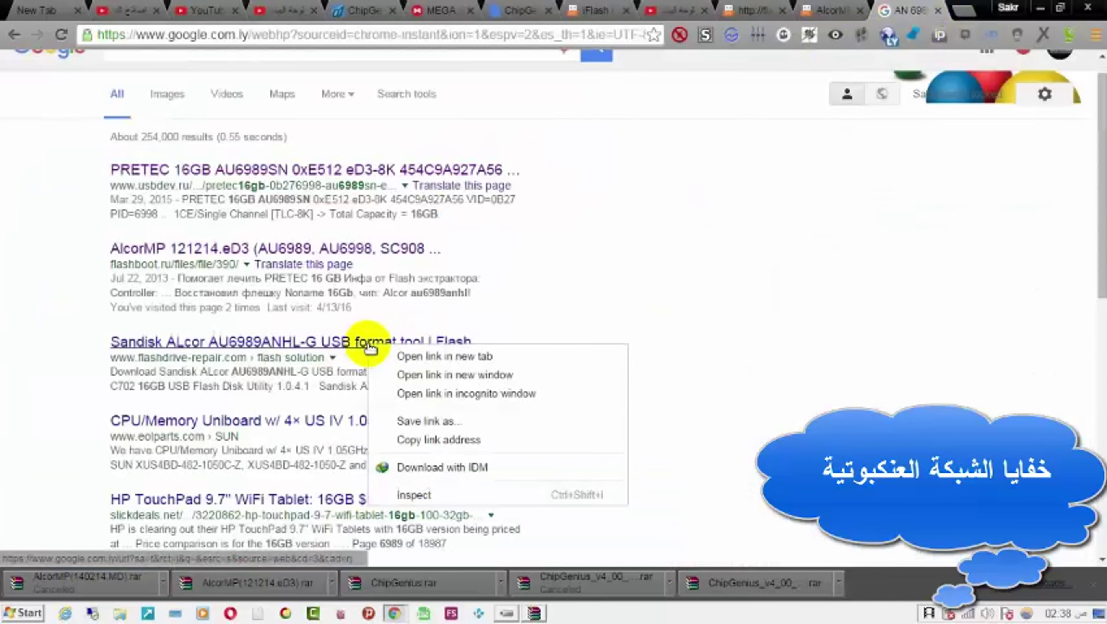
pyautogui.click(420, 356)
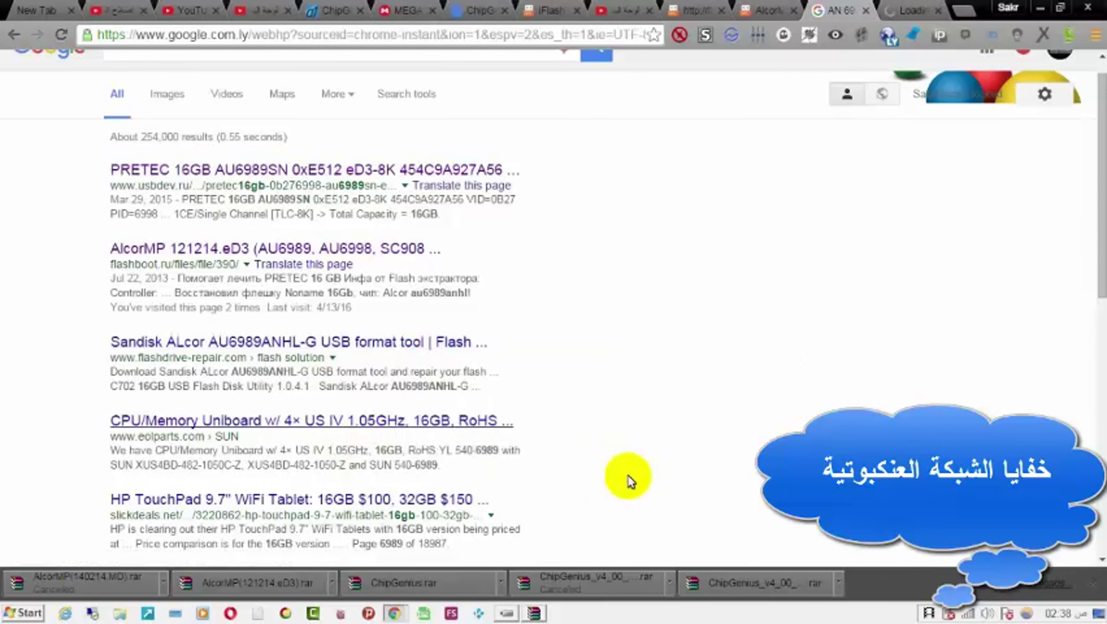
pyautogui.moveTo(1093, 260); pyautogui.dragTo(1097, 209)
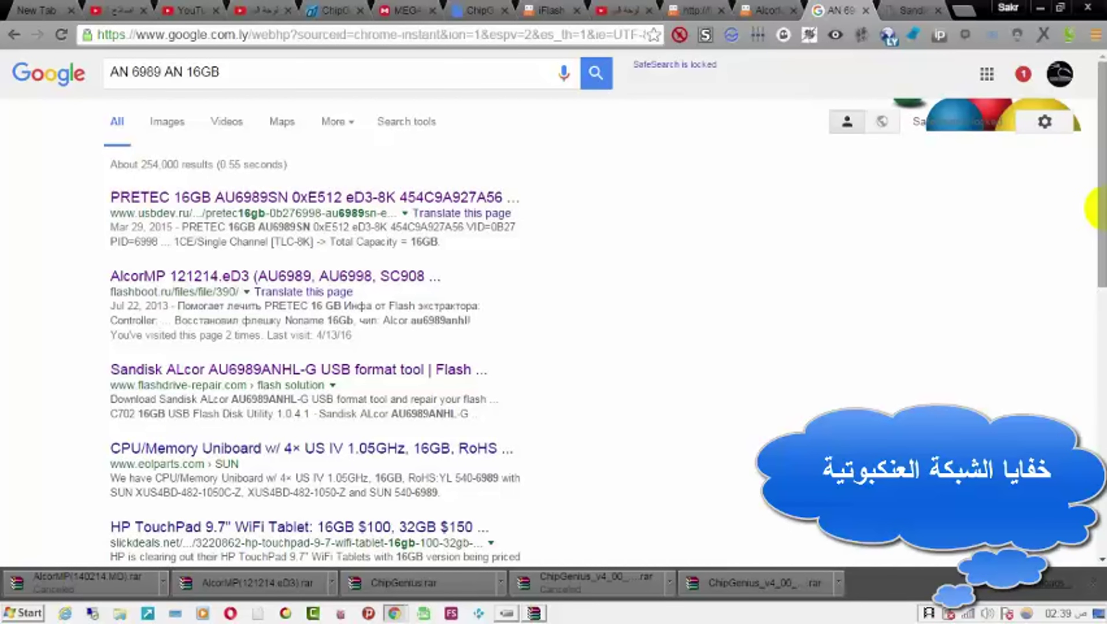
# Shrink the browser window, bring the ChipGenius archive window forward and close the WinRAR purchase notice.
pyautogui.click(1060, 7)
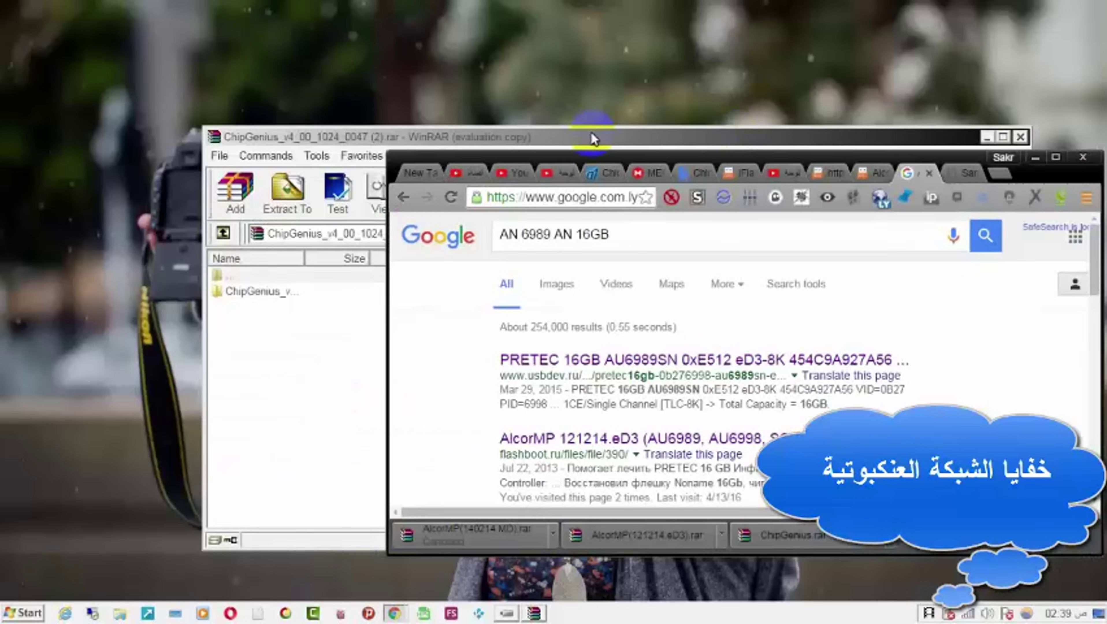
pyautogui.click(465, 131)
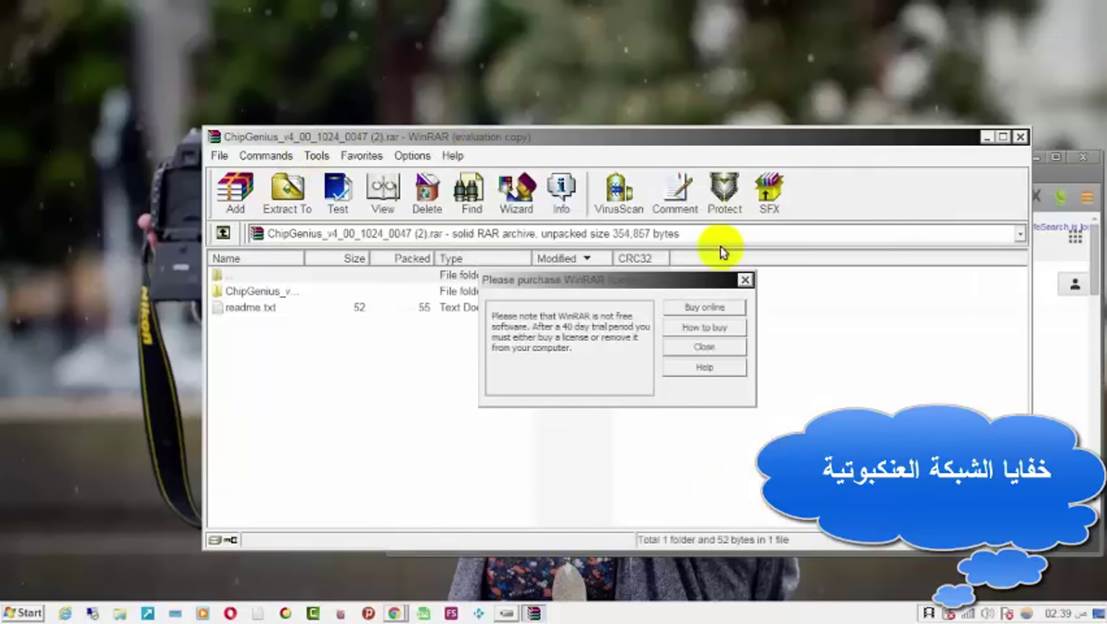
pyautogui.click(744, 280)
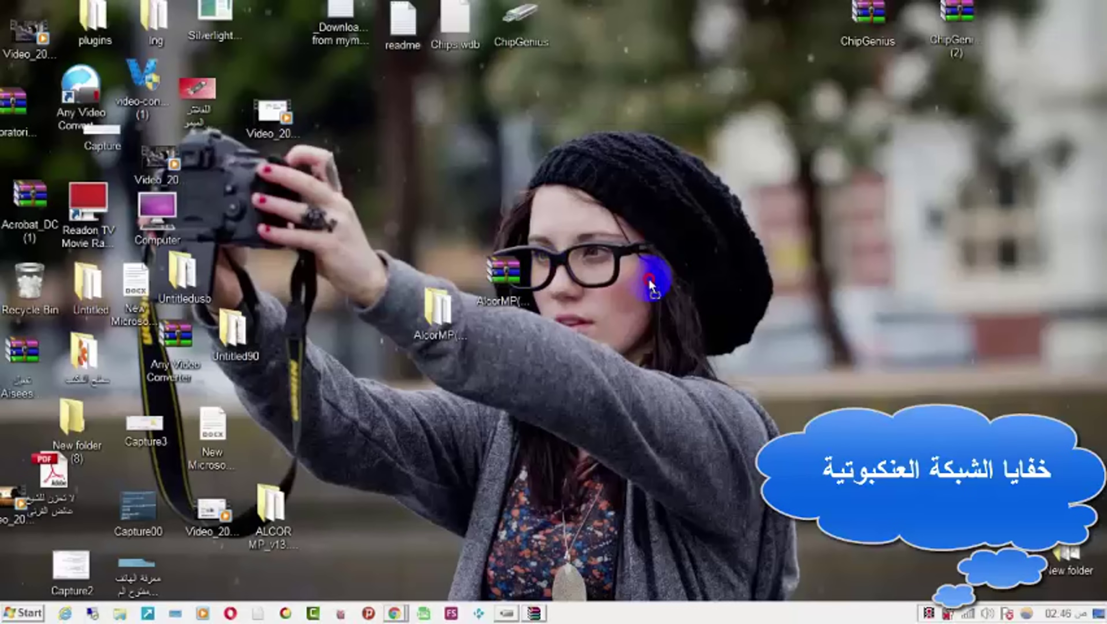
# Move the AlcorMP(121214.eD3) archive to a clear spot on the desktop, view its extraction options and dismiss them.
pyautogui.moveTo(653, 280)
pyautogui.mouseDown()
pyautogui.moveTo(697, 279)
pyautogui.moveTo(655, 205)
pyautogui.moveTo(711, 366)
pyautogui.moveTo(703, 266)
pyautogui.moveTo(675, 253)
pyautogui.mouseUp()
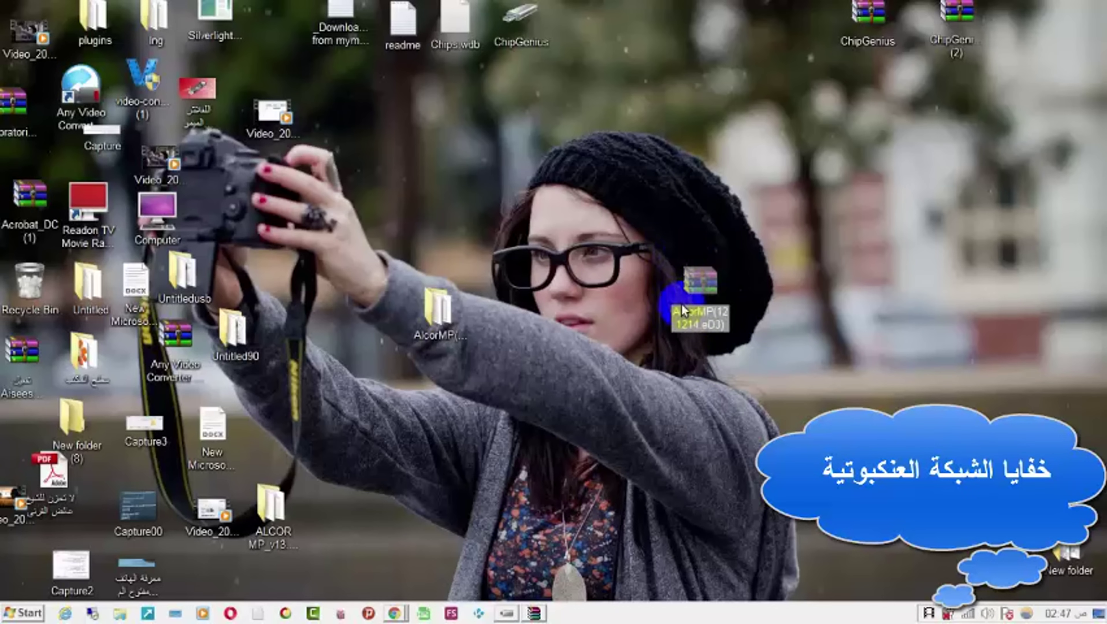
pyautogui.click(695, 265)
pyautogui.doubleClick(704, 298)
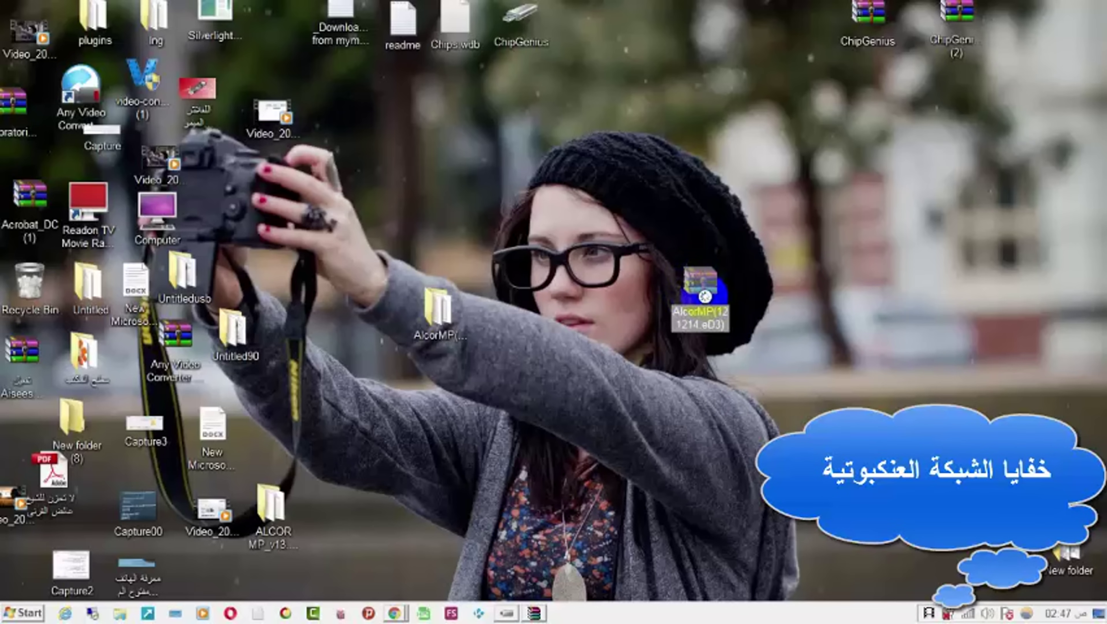
pyautogui.rightClick(705, 295)
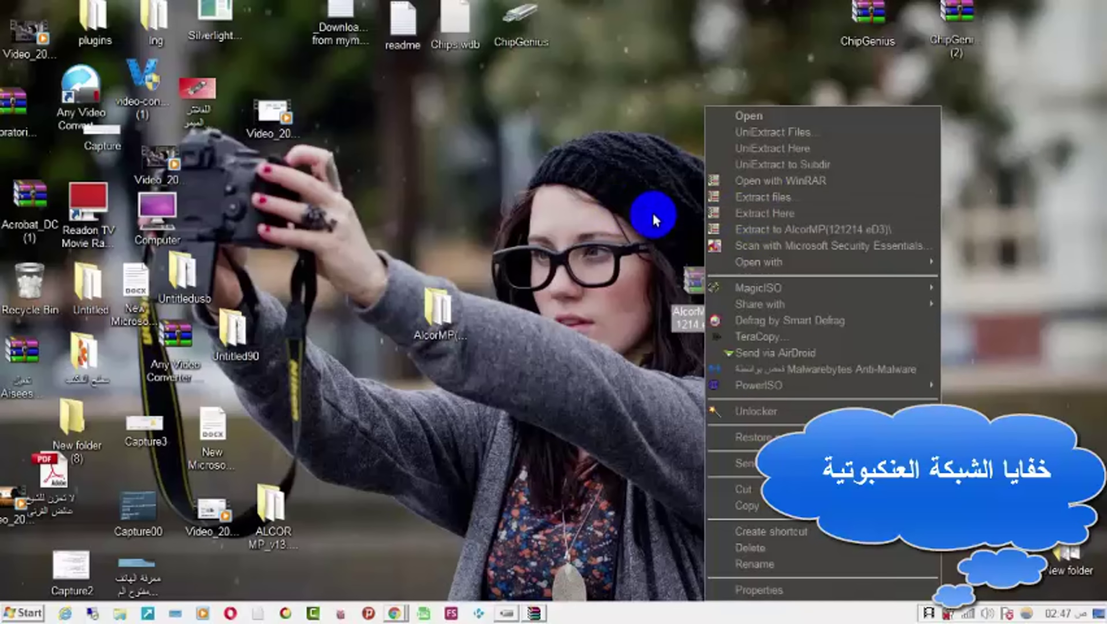
pyautogui.click(612, 207)
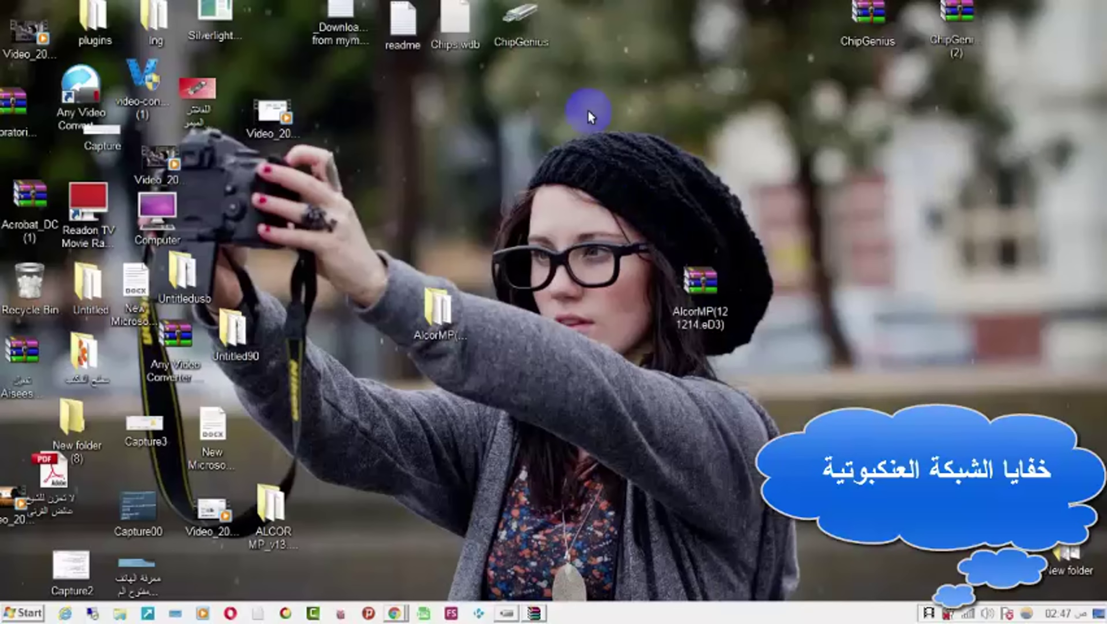
# Open the extracted AlcorMP(121214.eD3) folder from the desktop.
pyautogui.moveTo(388, 354); pyautogui.dragTo(503, 340)
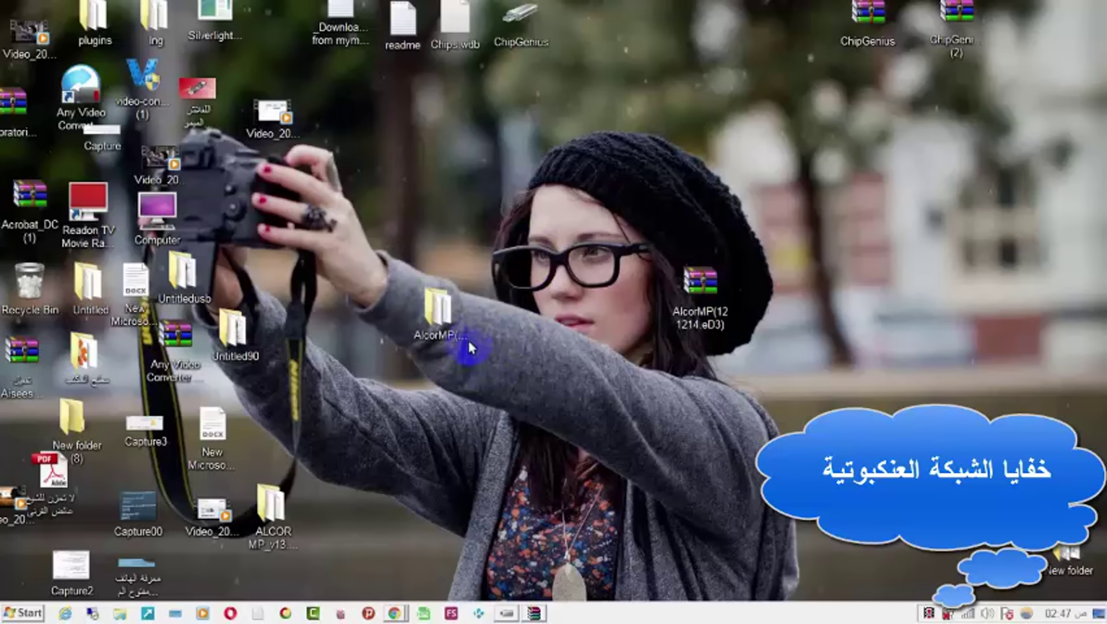
pyautogui.click(438, 315)
pyautogui.doubleClick(438, 316)
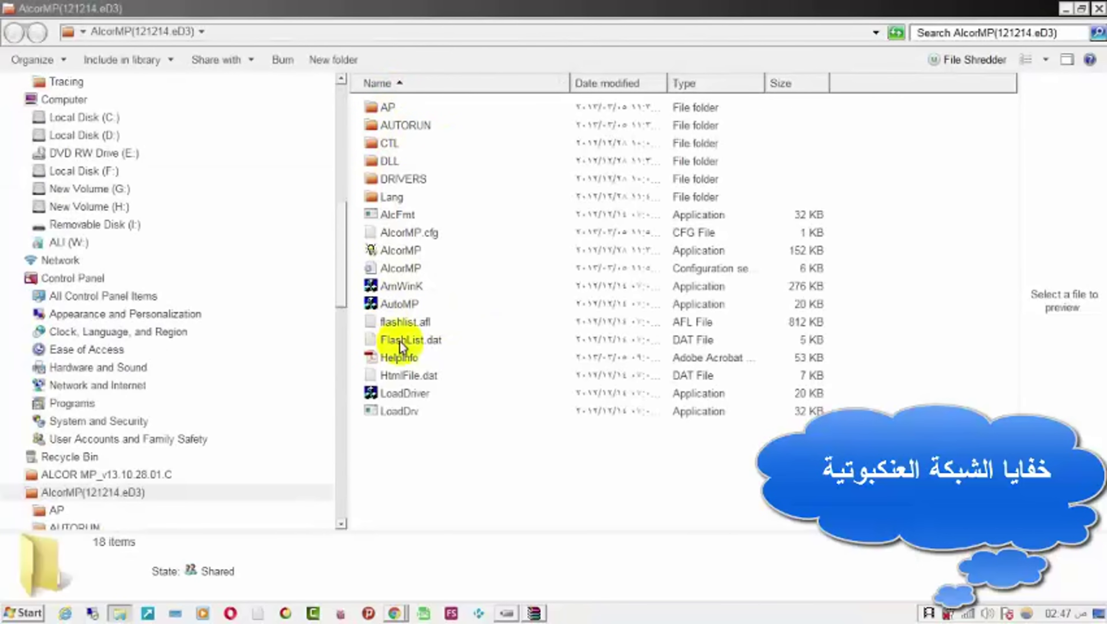
# Run LoadDriver from the AlcorMP(121214.eD3) folder, install its driver and exit the dialog.
pyautogui.click(401, 396)
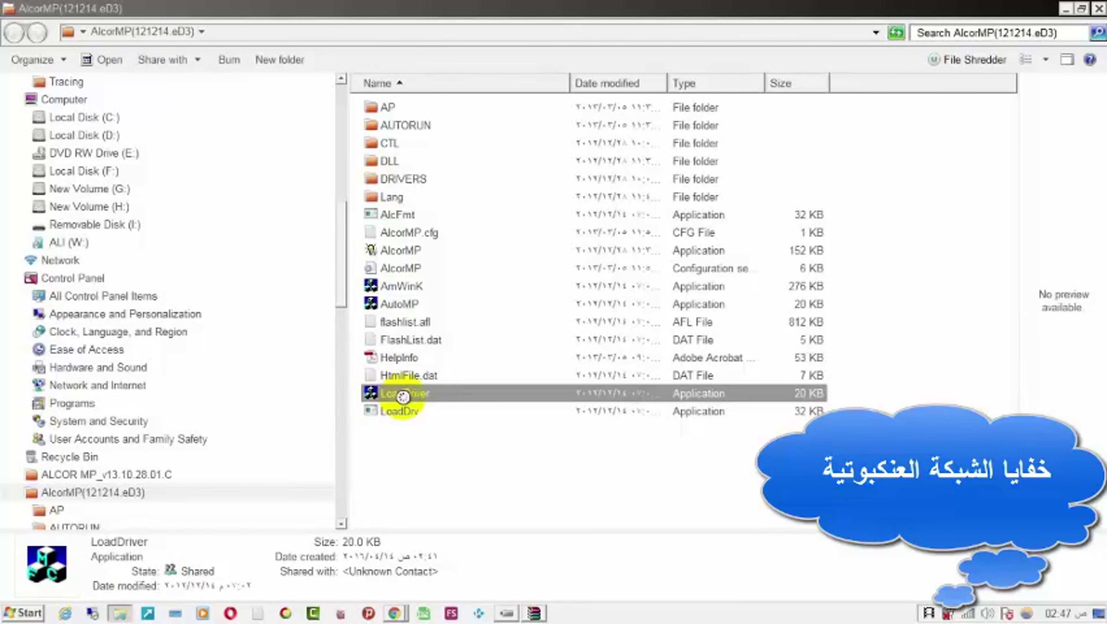
pyautogui.rightClick(402, 396)
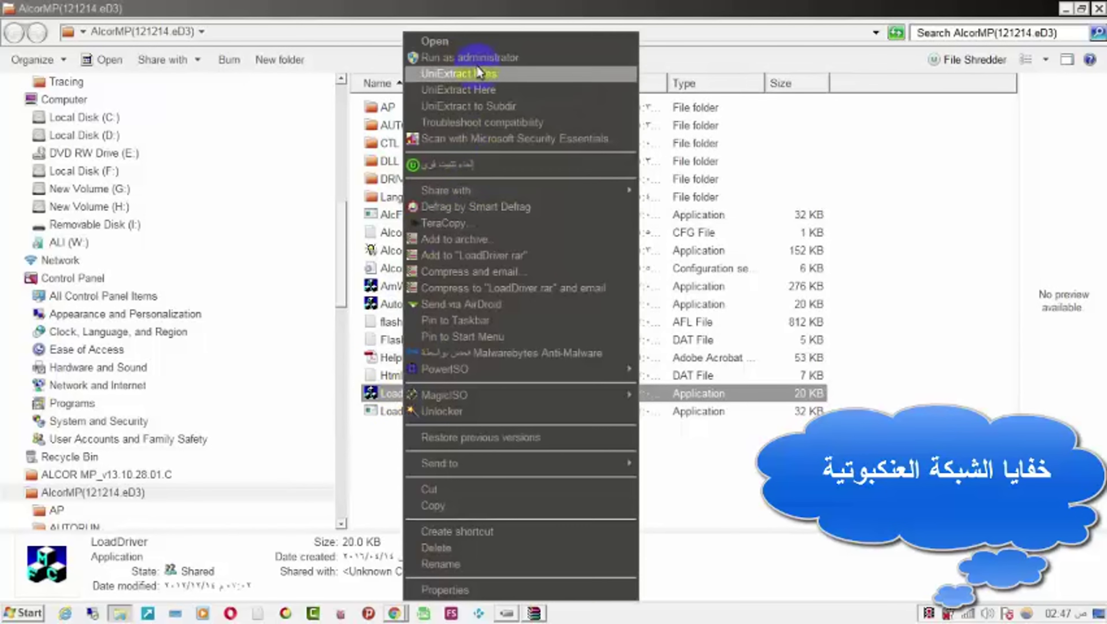
pyautogui.click(466, 58)
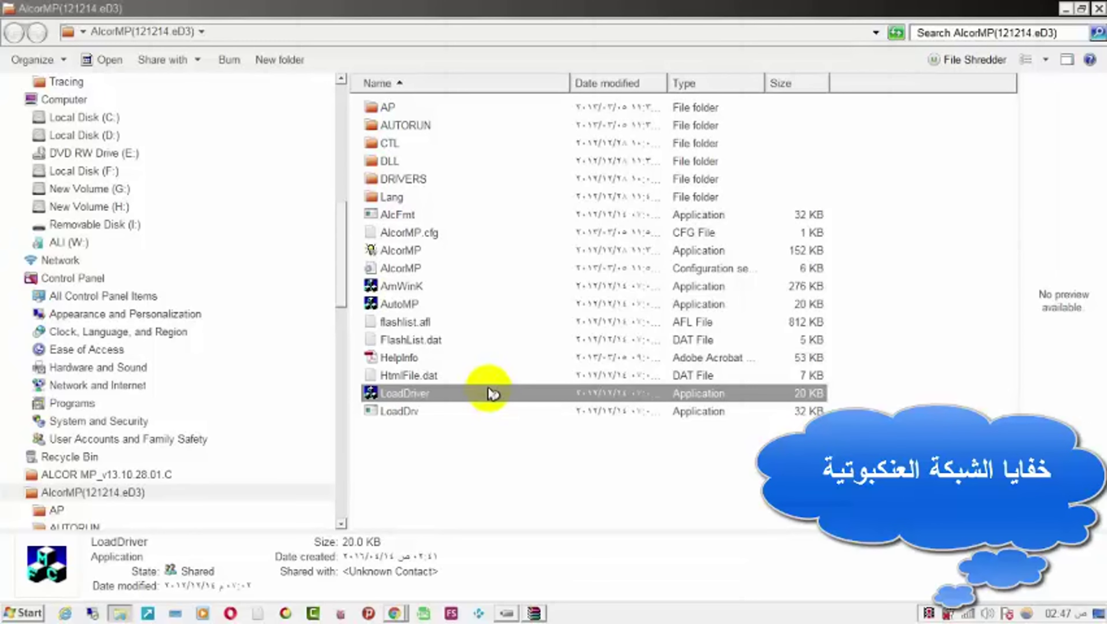
pyautogui.doubleClick(371, 395)
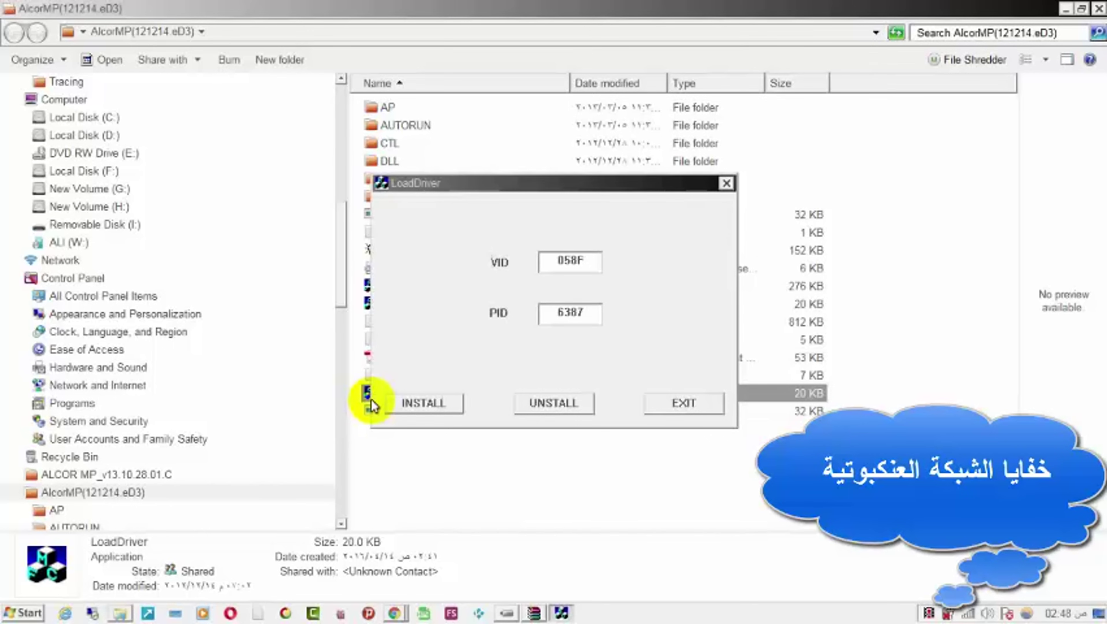
pyautogui.click(420, 404)
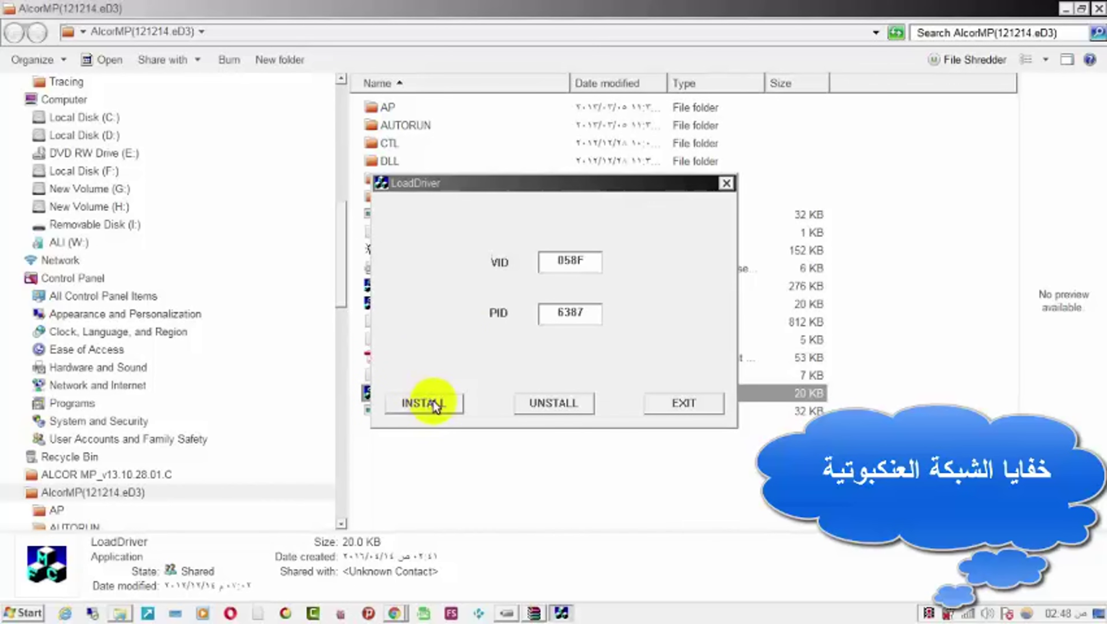
pyautogui.click(676, 403)
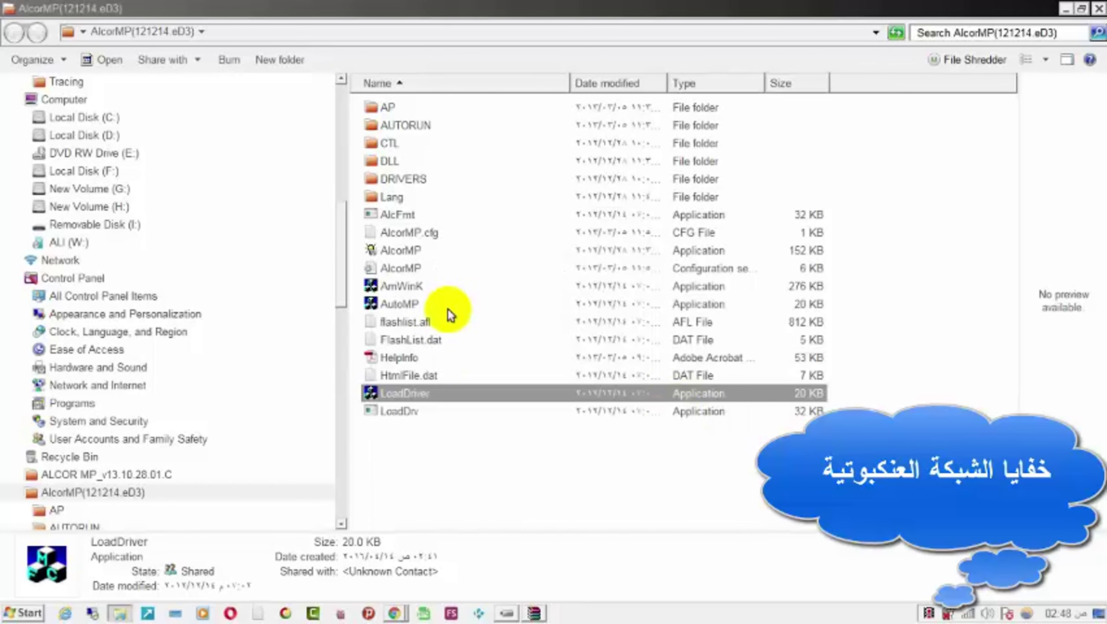
# Run the AlcorMP application as administrator, start processing Disk 1 at the default size, and start it once more.
pyautogui.click(385, 251)
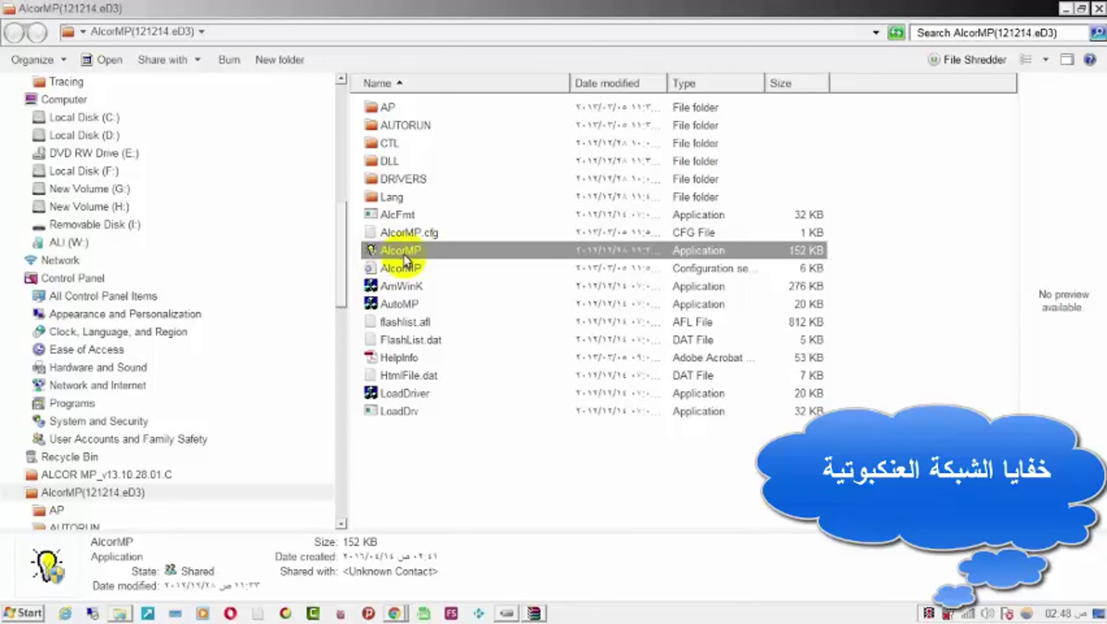
pyautogui.rightClick(384, 252)
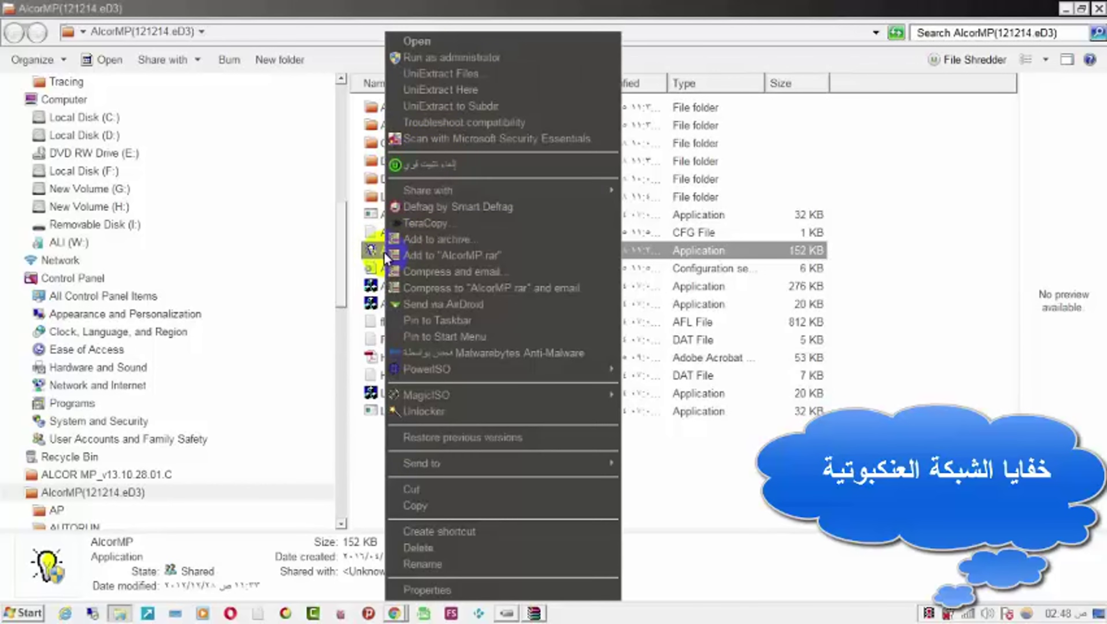
pyautogui.click(421, 58)
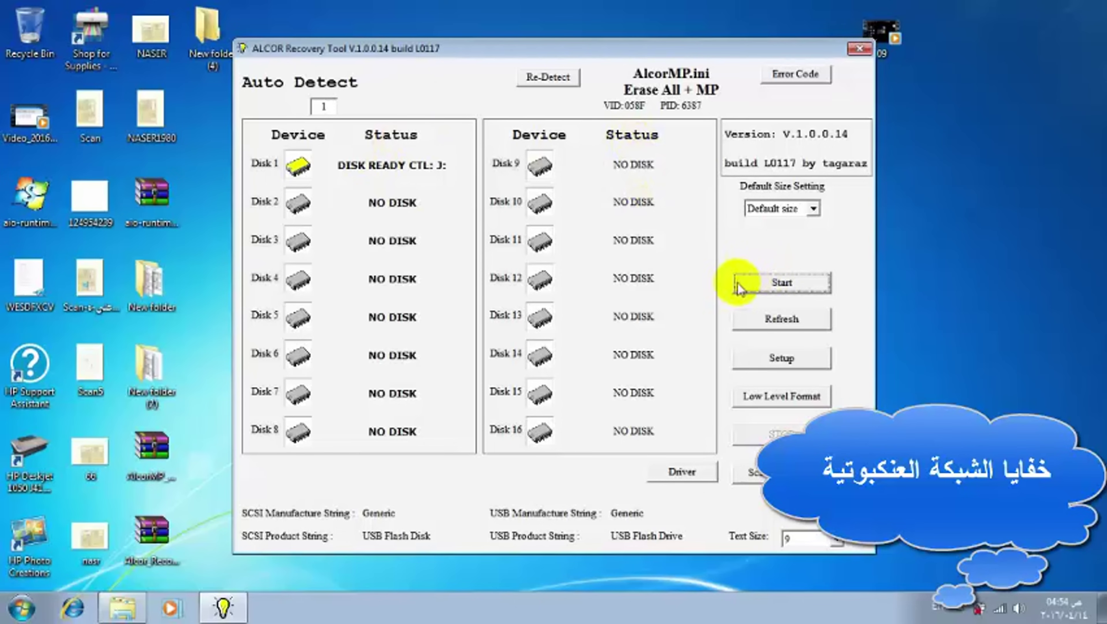
pyautogui.click(769, 285)
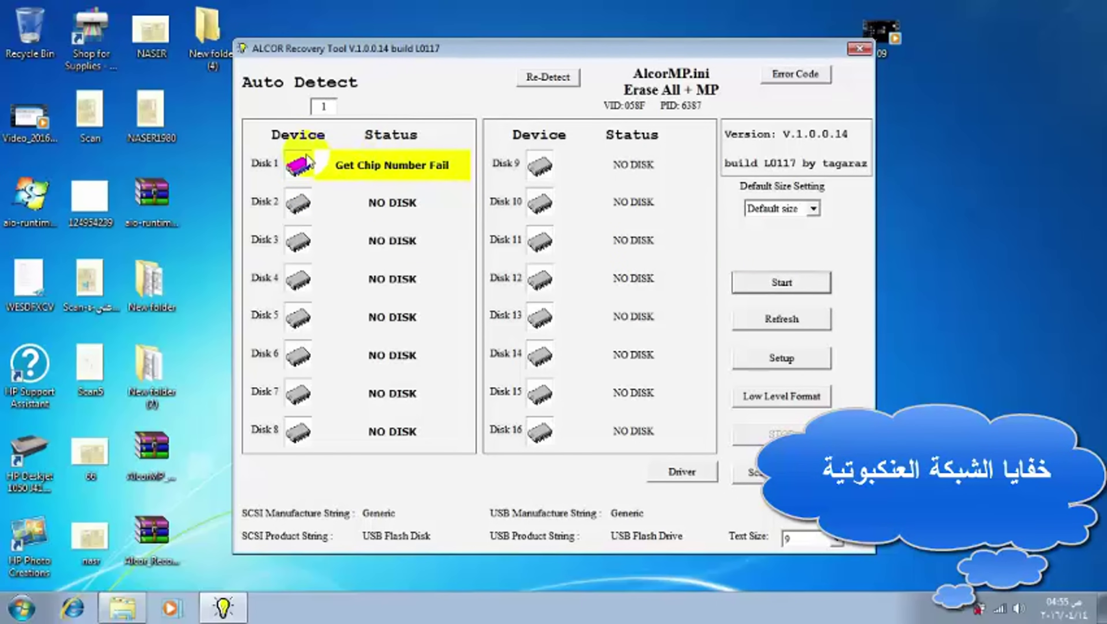
pyautogui.click(765, 284)
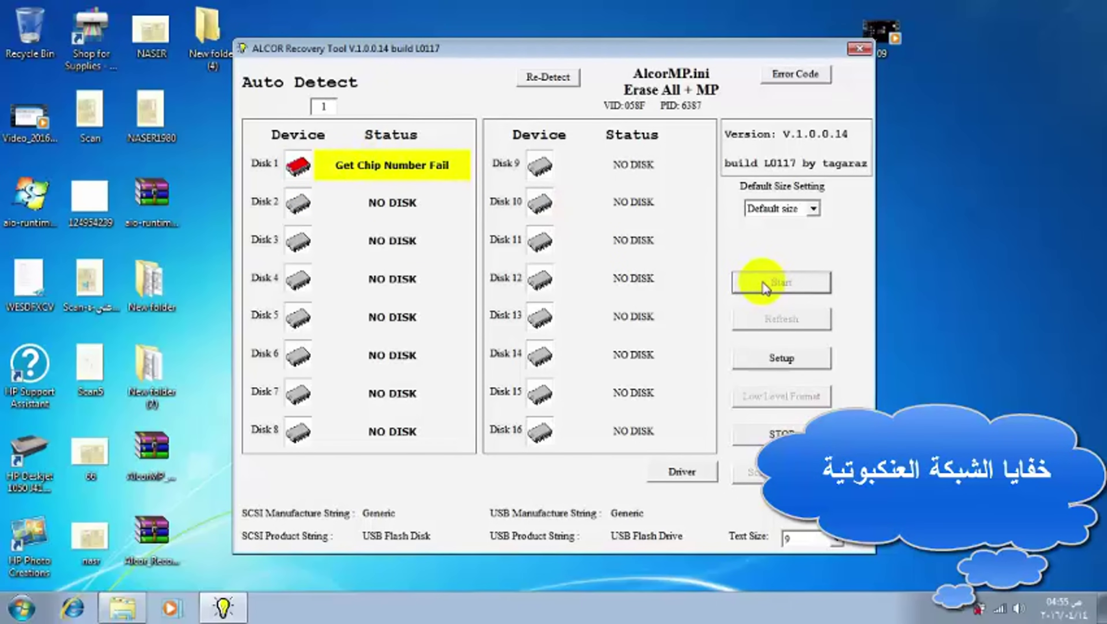